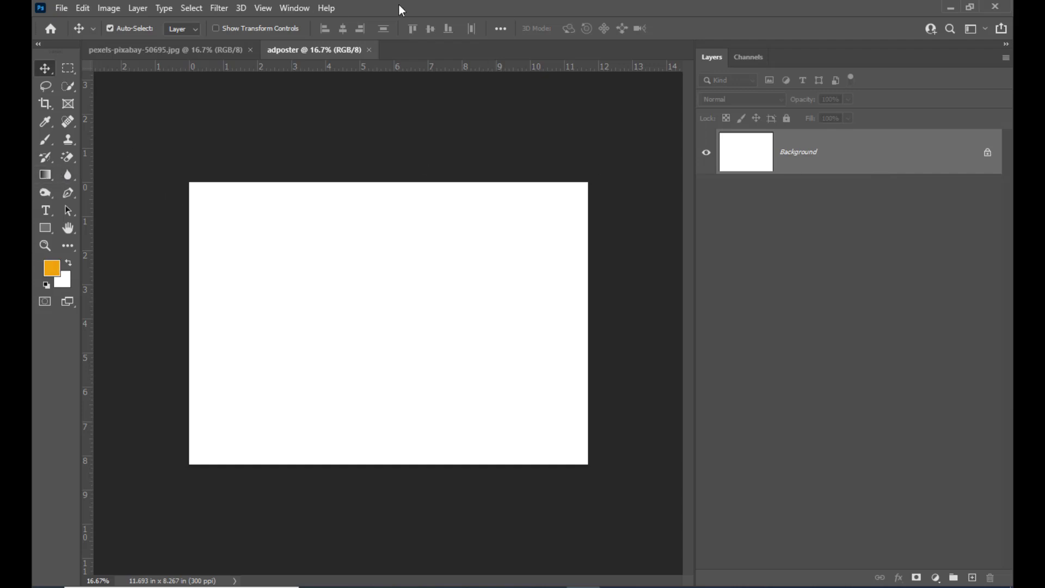
Step: Edit the Gradient tool's brown-to-yellow gradient, recolouring its yellow end stop to orange #fdb813
left_click(52, 173)
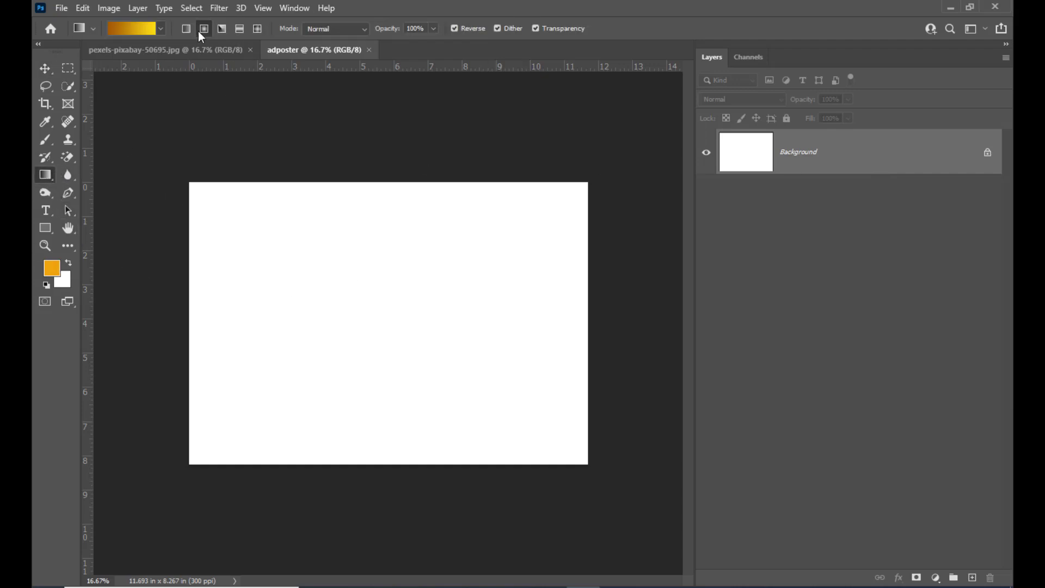
left_click(128, 30)
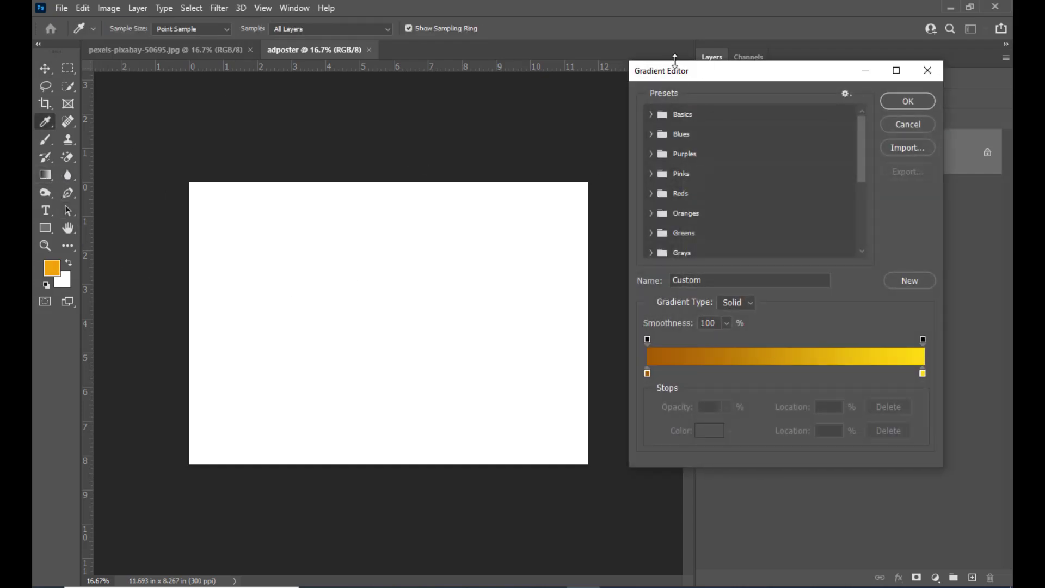
left_click_drag(675, 61, 534, 49)
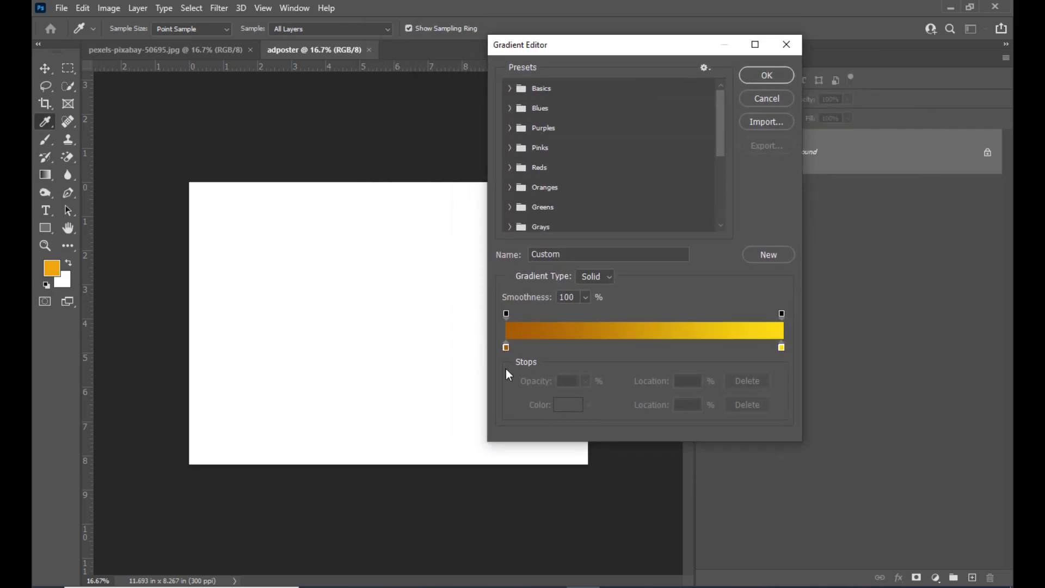
left_click(506, 348)
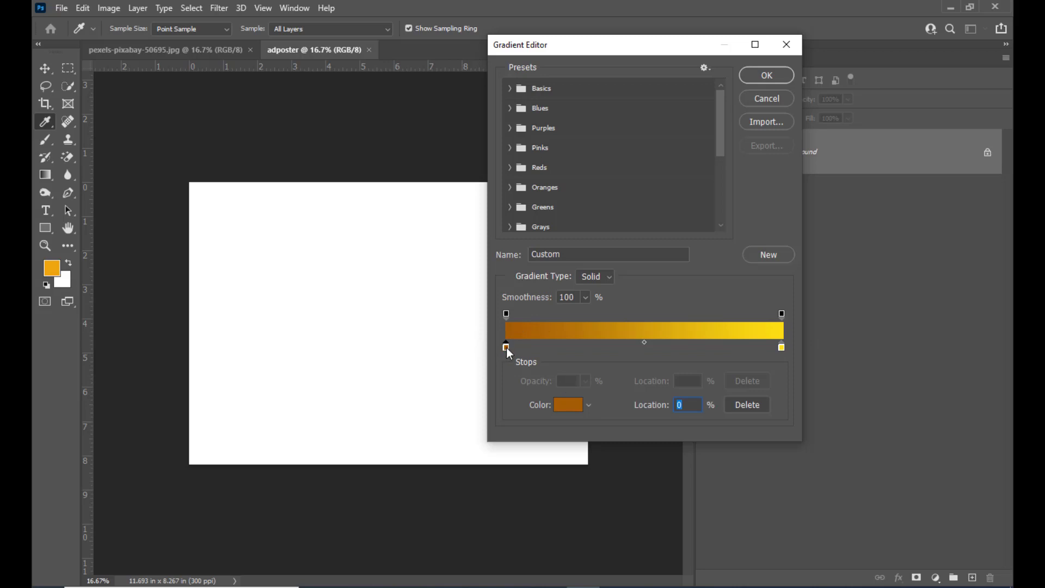
left_click(782, 348)
double_click(782, 348)
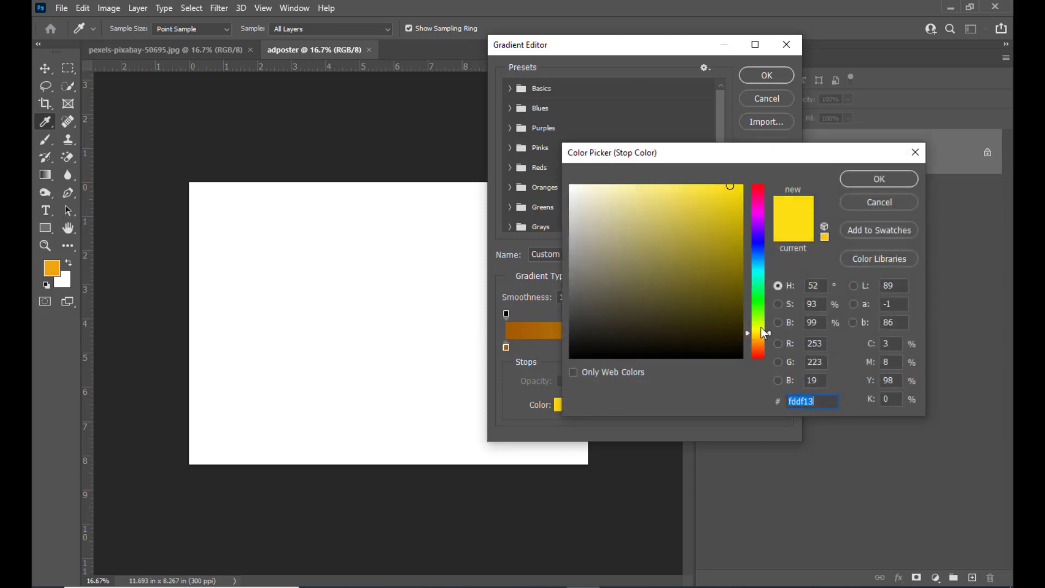
left_click_drag(760, 329, 762, 338)
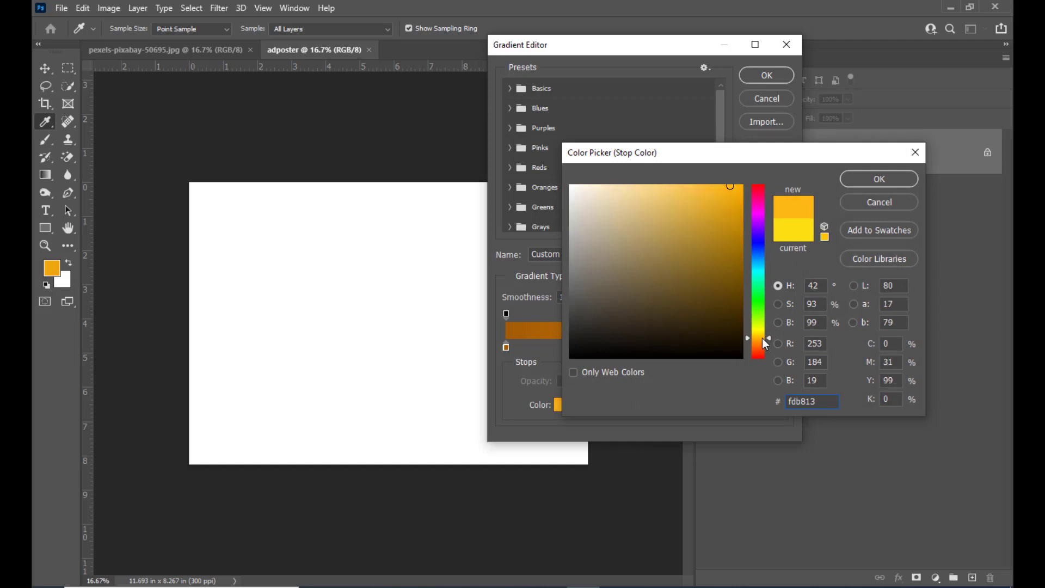
left_click_drag(715, 150, 686, 185)
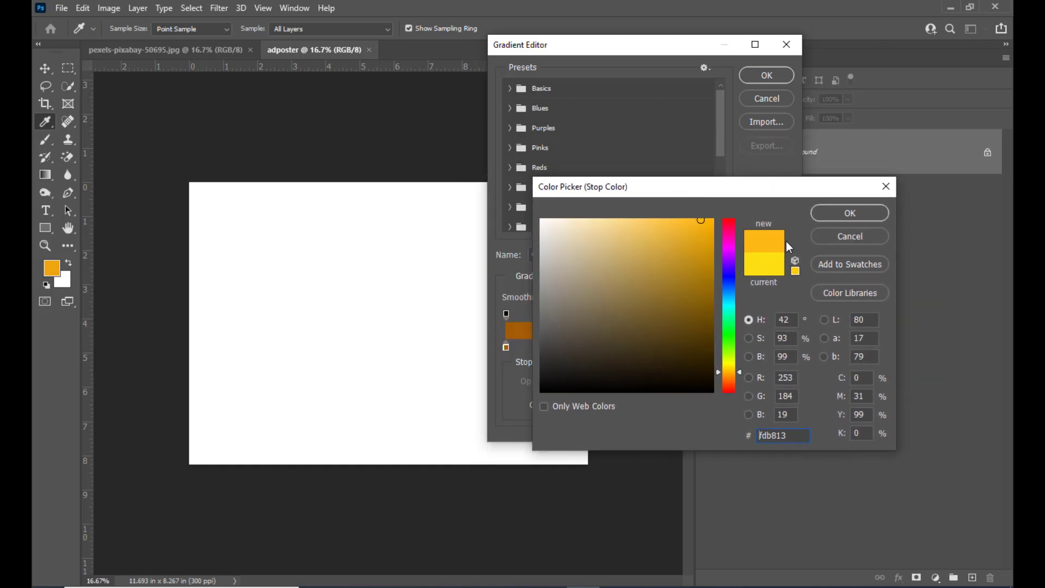
left_click(838, 213)
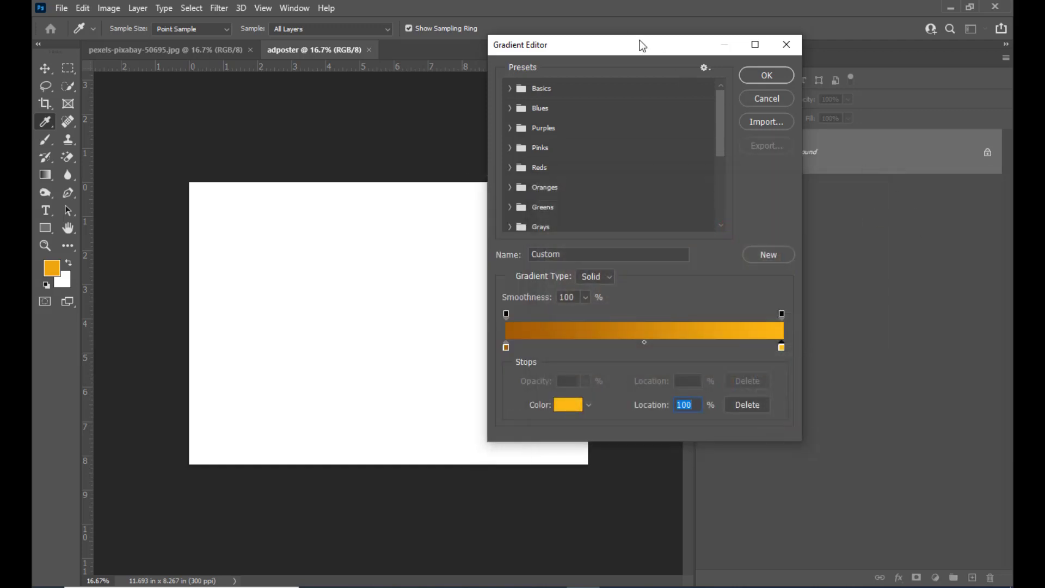
left_click(767, 75)
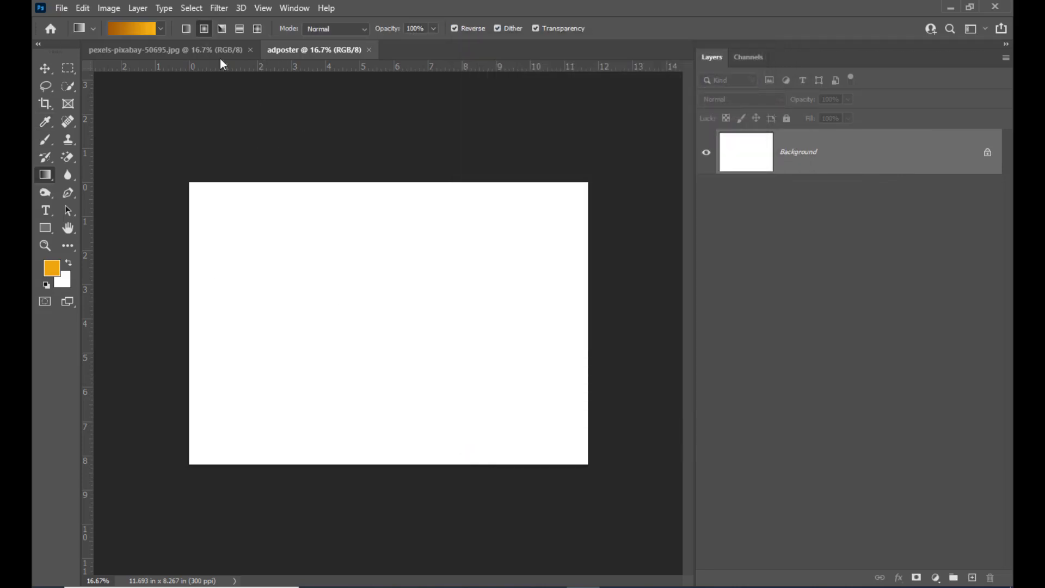
Step: Fill the background with a radial version of the gradient, spreading from the canvas centre to beyond its bottom edge
left_click(205, 32)
left_click_drag(382, 314, 378, 539)
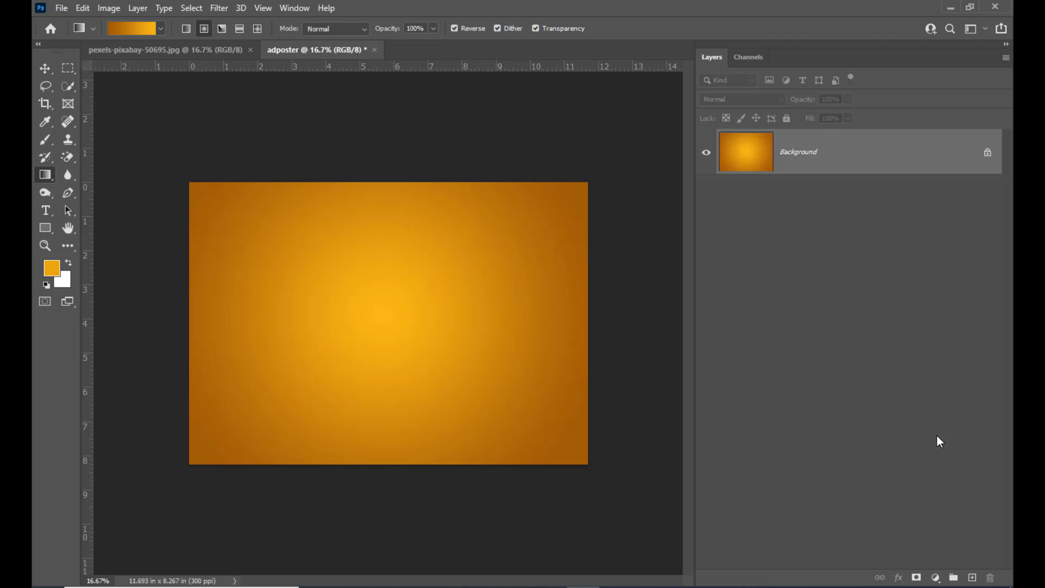
Step: Add a new layer above the background and set the Soft Round brush to a size of 1000 px
left_click(972, 578)
left_click_drag(44, 140, 83, 138)
left_click(112, 32)
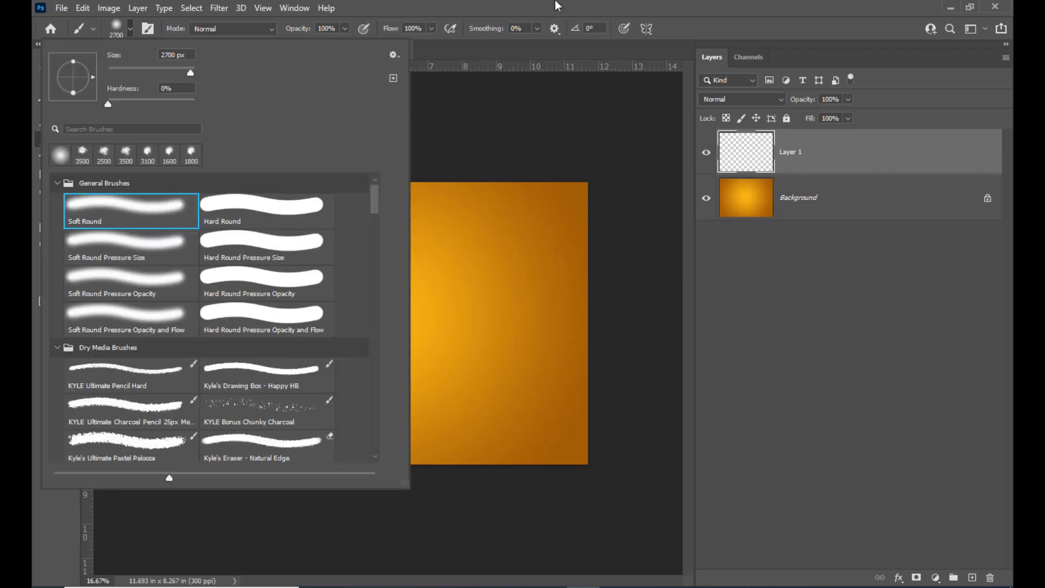
left_click(556, 2)
key("bracketleft")
key("bracketleft")
key("bracketleft")
key("bracketleft")
key("bracketleft")
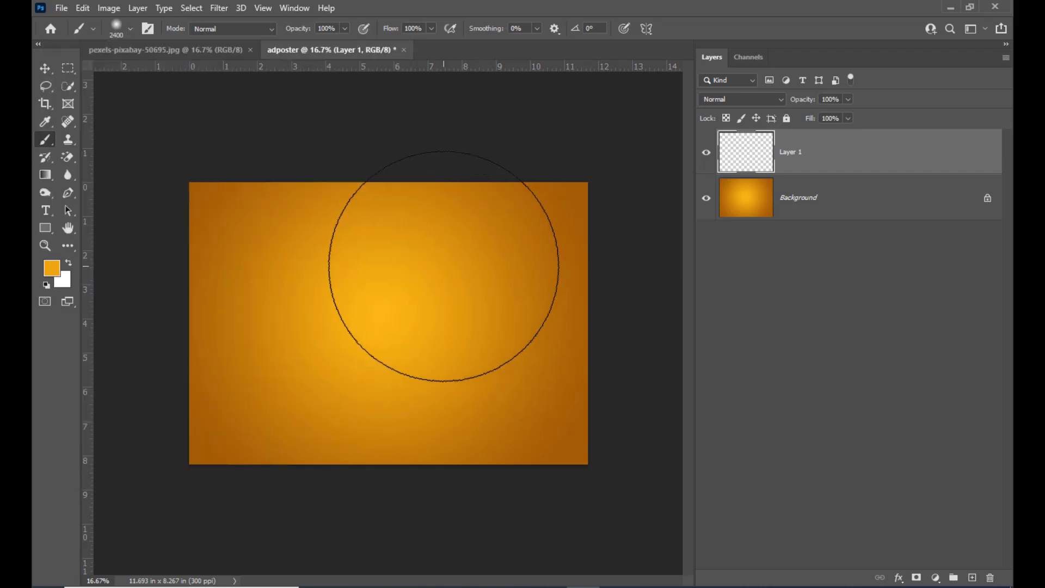
key("bracketleft")
key("bracketleft")
key("bracketleft")
key("bracketleft")
key("bracketleft")
key("bracketleft")
key("bracketleft")
key("bracketleft")
key("bracketleft")
key("bracketleft")
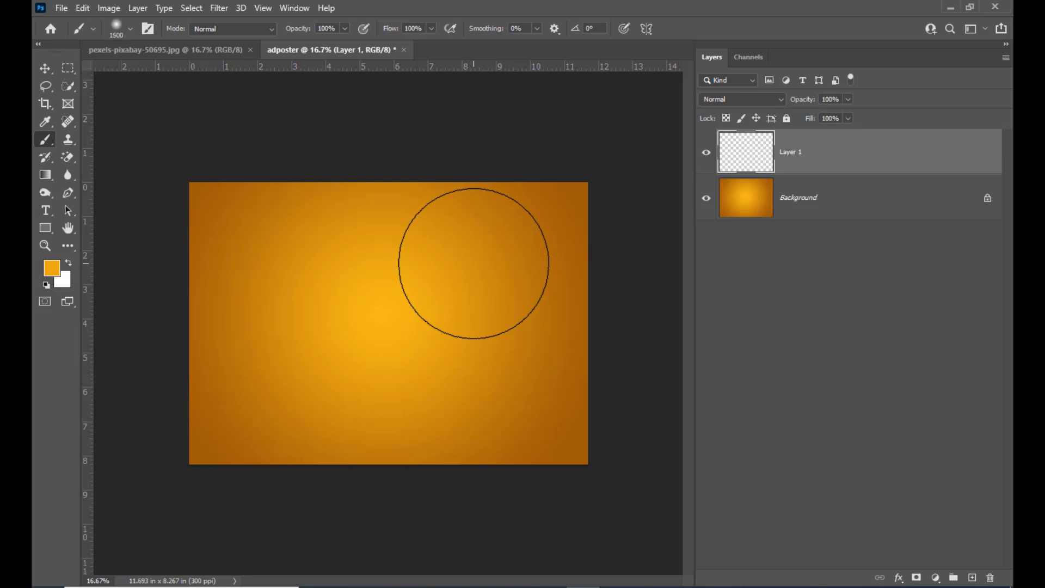
key("bracketleft")
key("bracketleft")
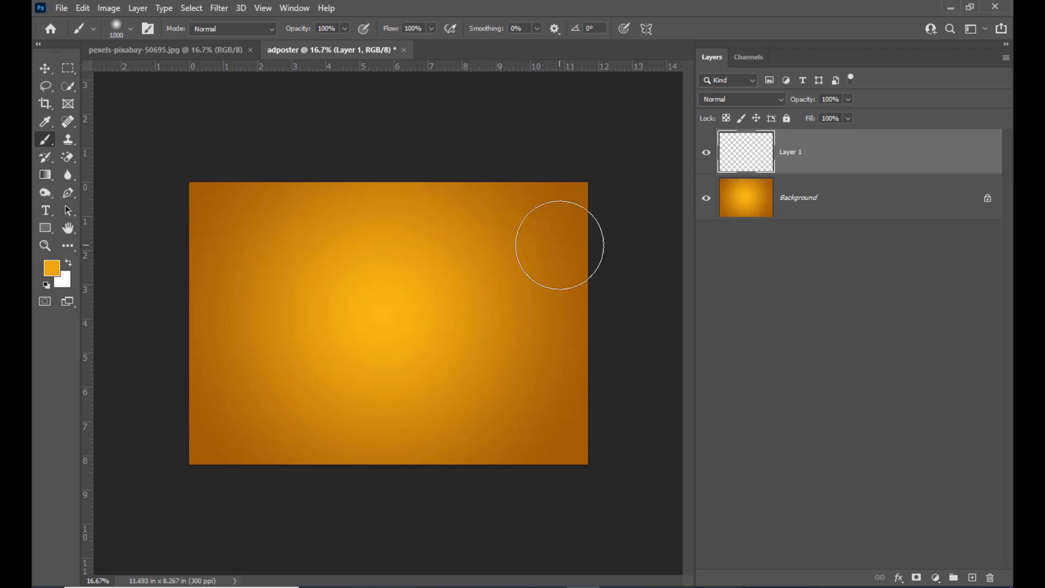
Step: Set the new layer's blend mode to Screen and the foreground colour to light orange #f8c460
left_click(782, 99)
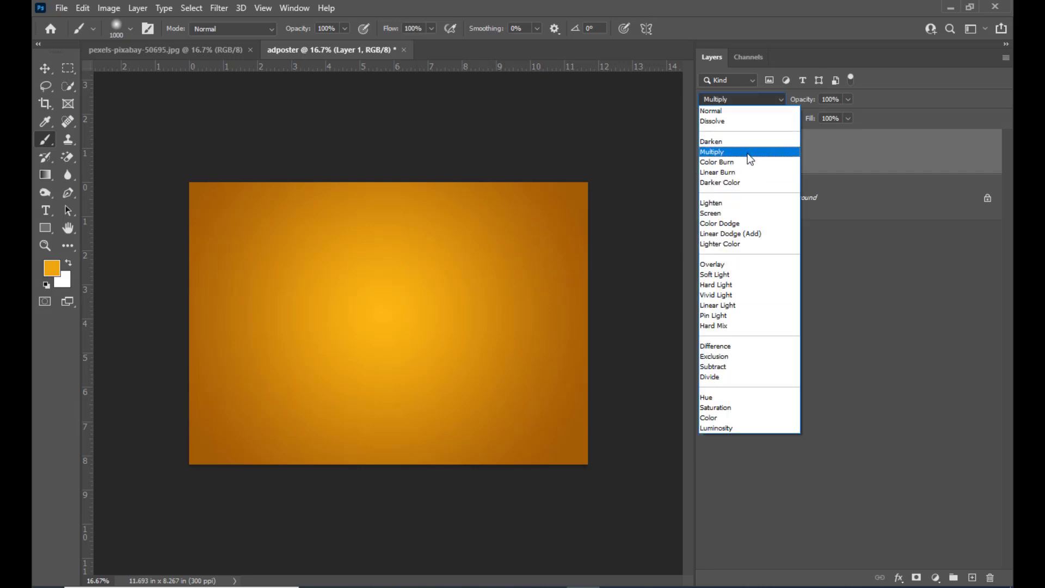
left_click(730, 212)
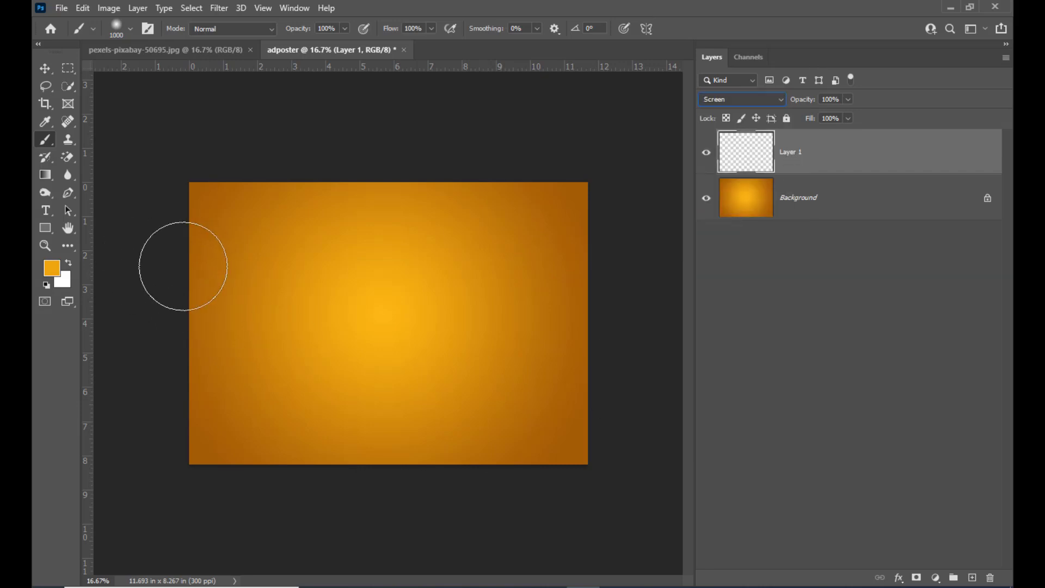
left_click(52, 268)
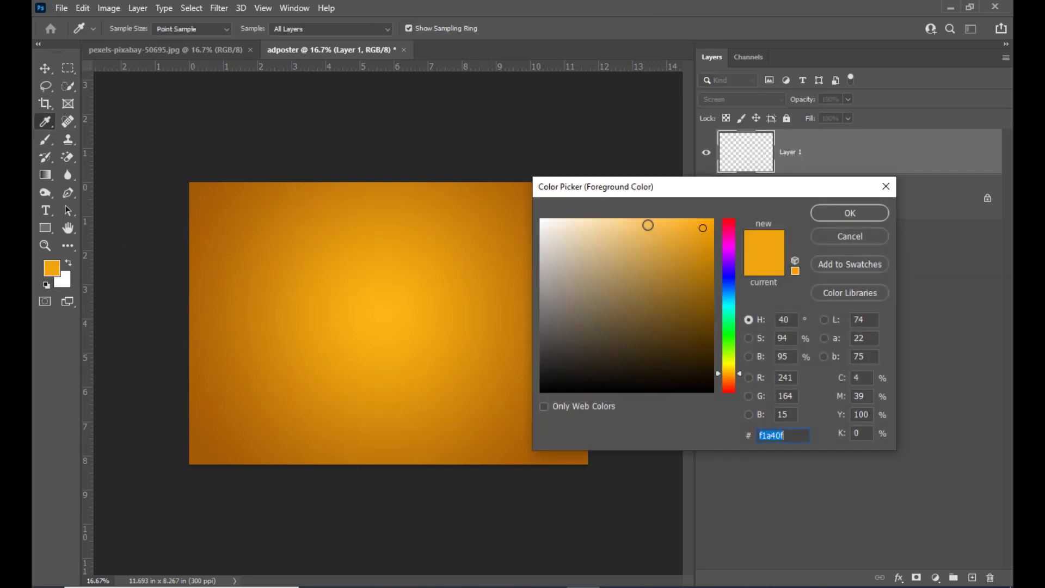
left_click(646, 223)
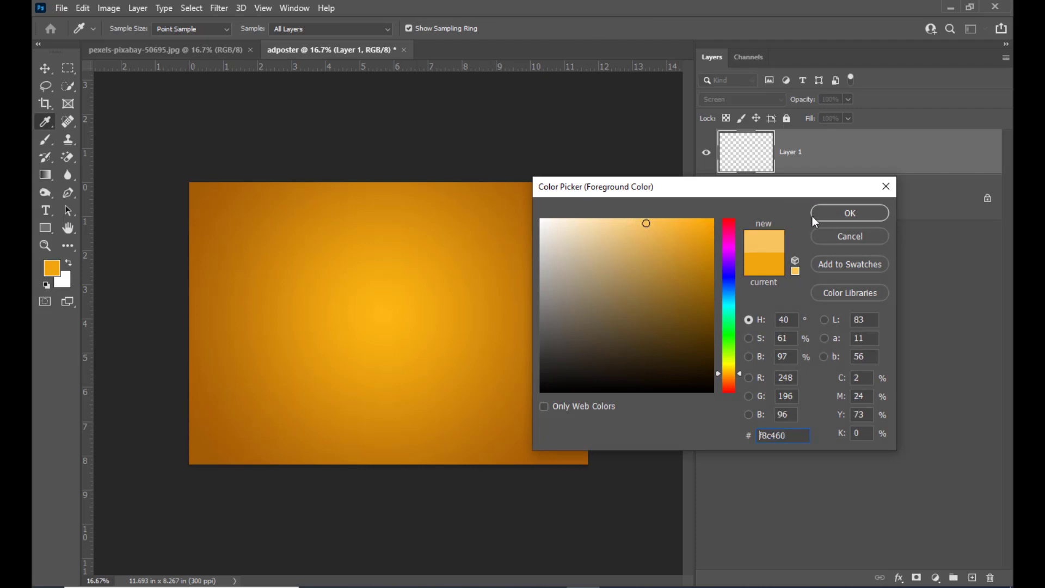
left_click(849, 213)
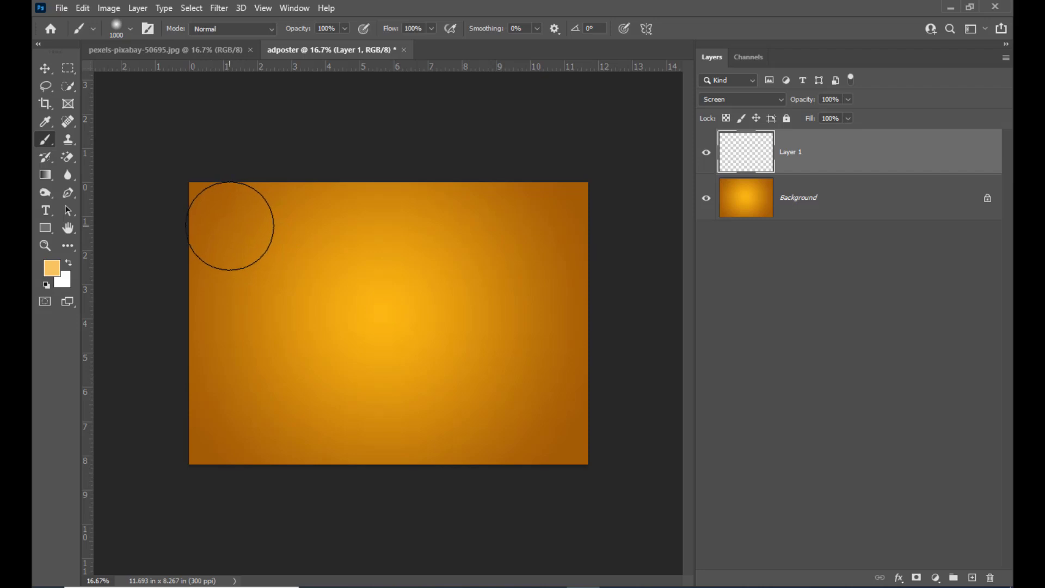
Step: Reduce the brush flow to 27% and paint soft glow spots in both upper corners and the lower right of the canvas
left_click(232, 226)
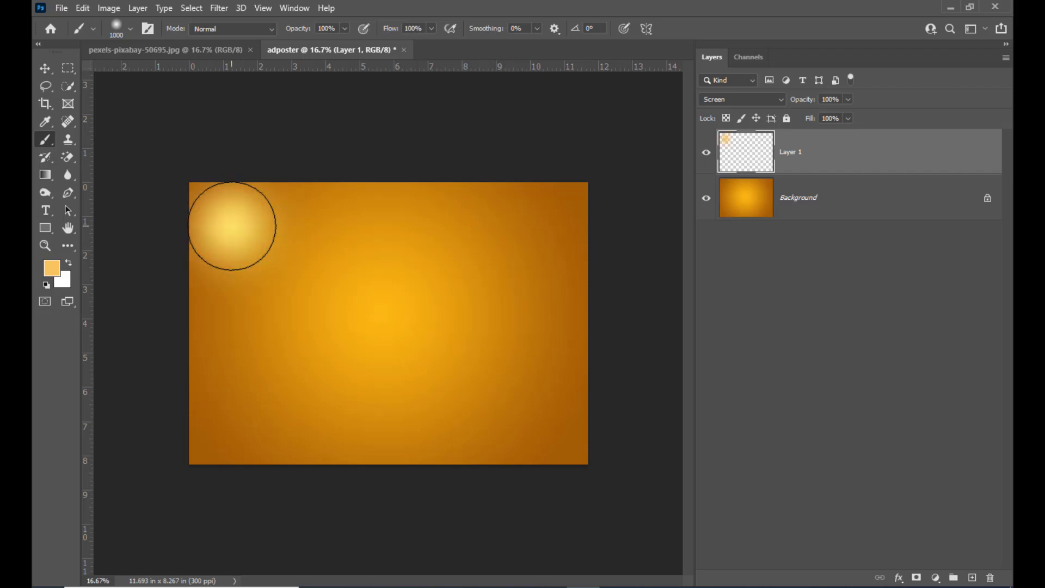
key("ctrl+z")
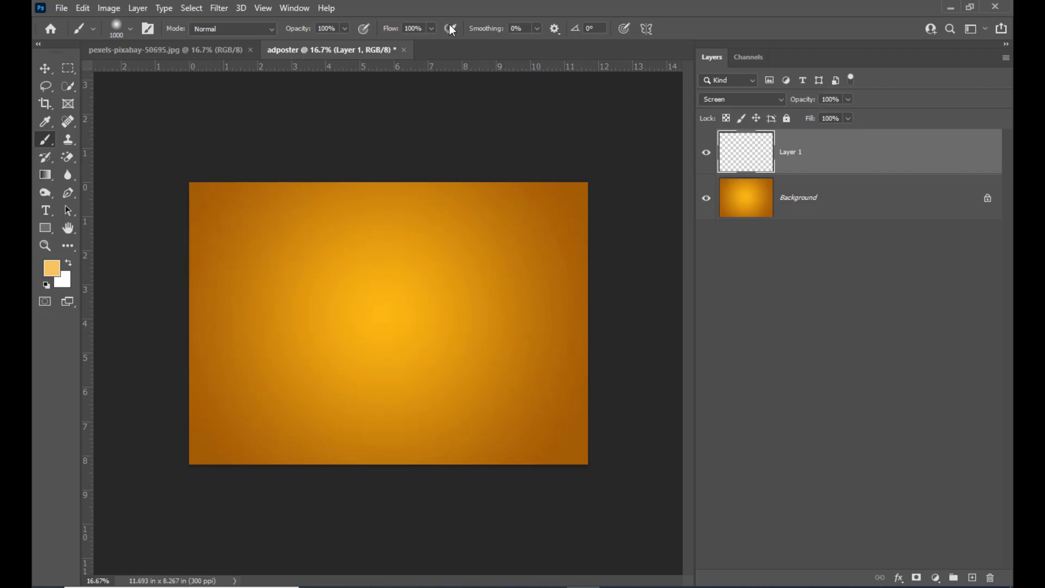
left_click(433, 29)
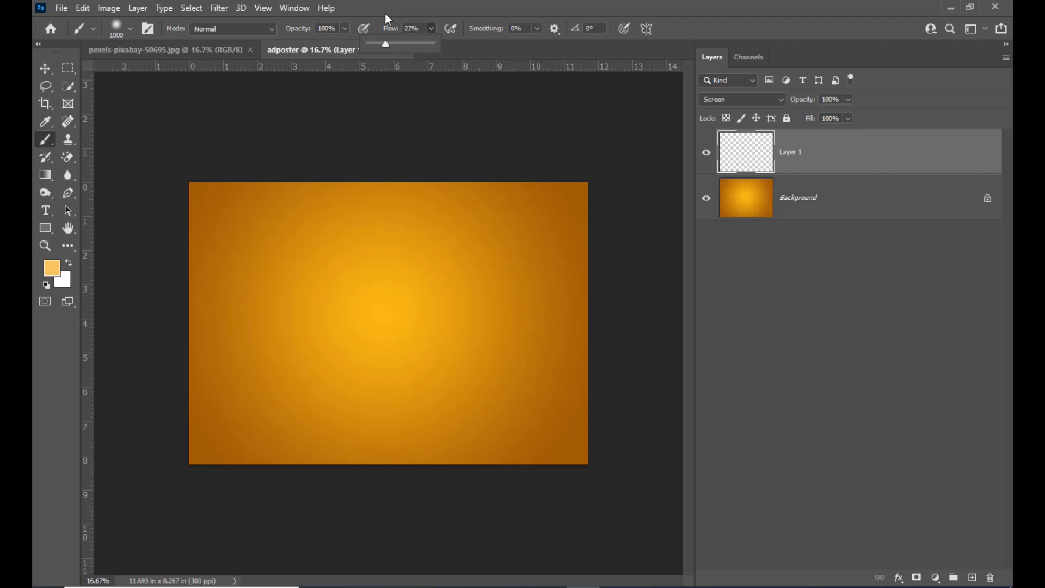
left_click(226, 219)
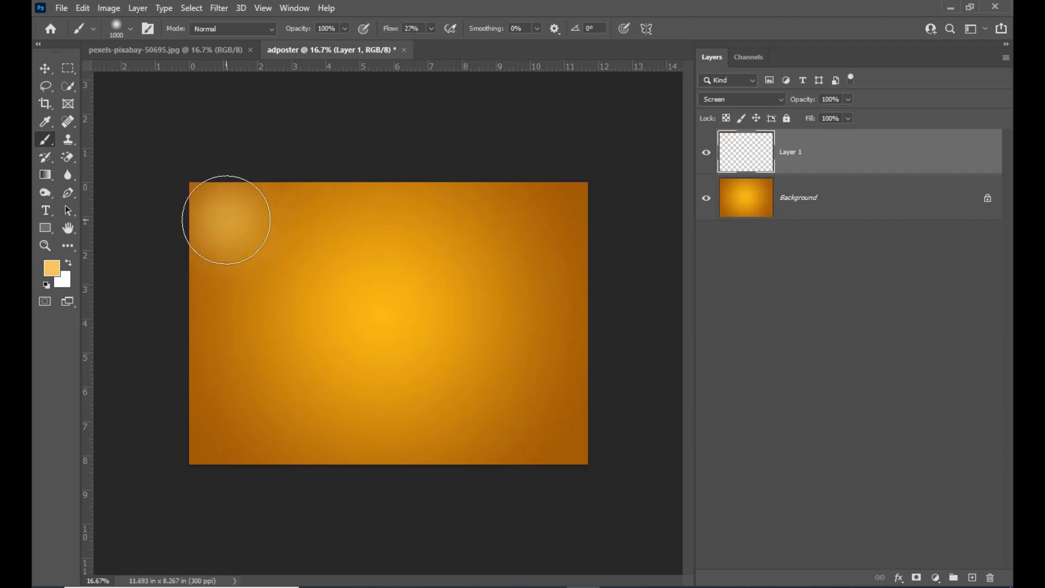
left_click(541, 216)
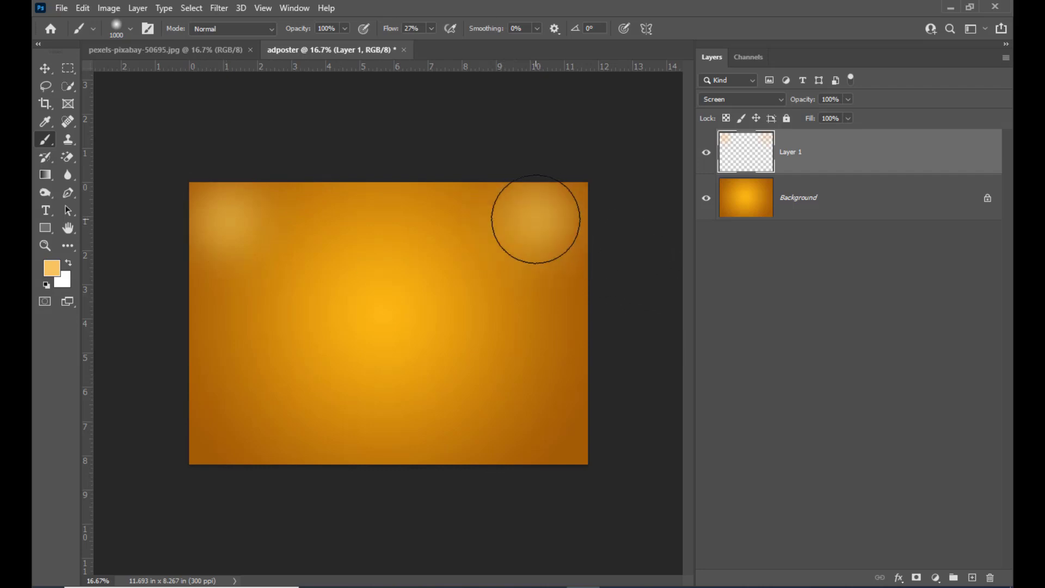
left_click(493, 381)
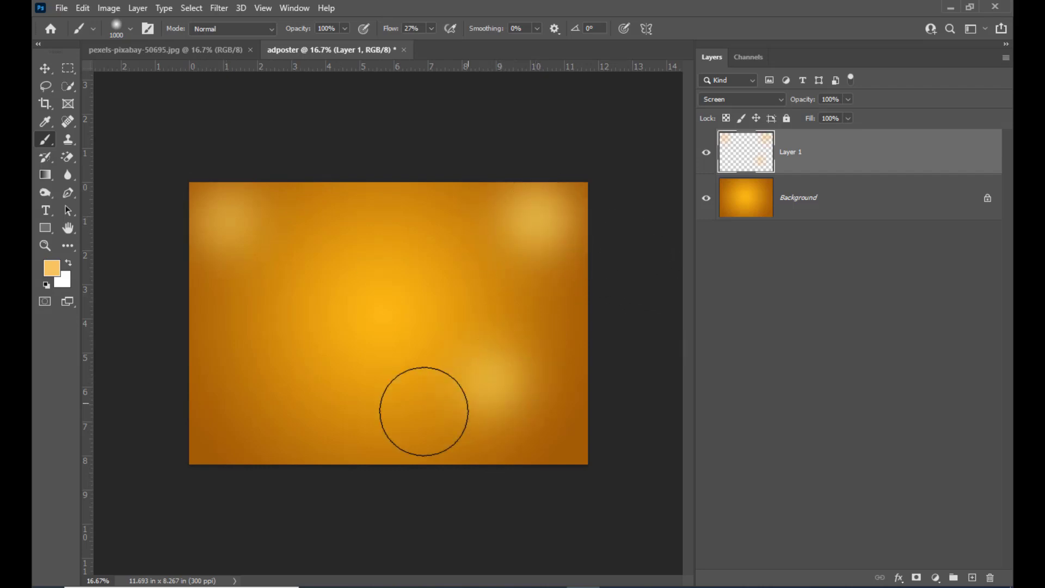
Step: Enlarge the brush to about 1500 px and paint a glow in the canvas's lower left, then strengthen the lower-right glow
key("bracketright")
key("bracketright")
key("bracketright")
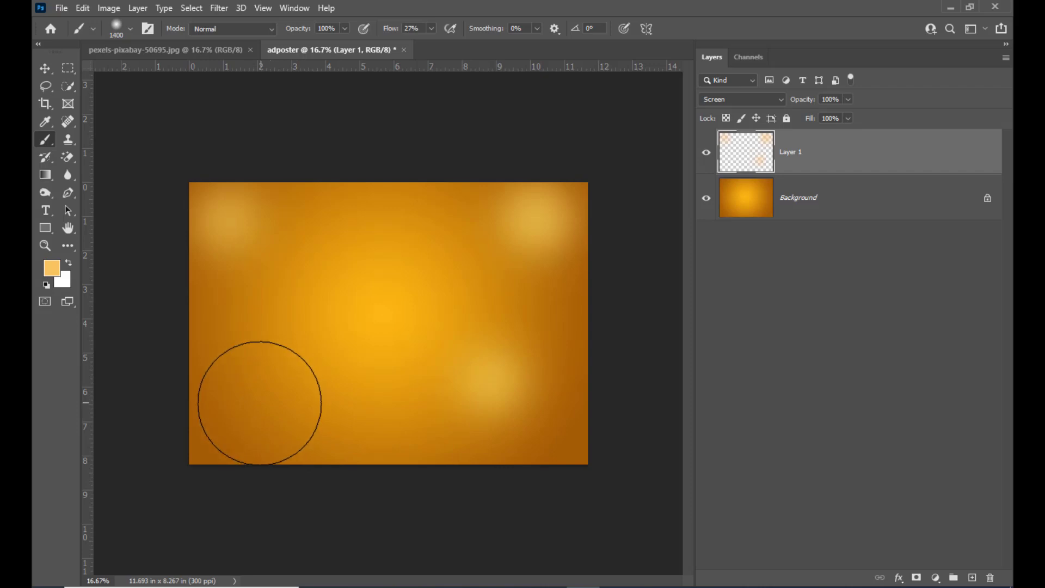
left_click(250, 403)
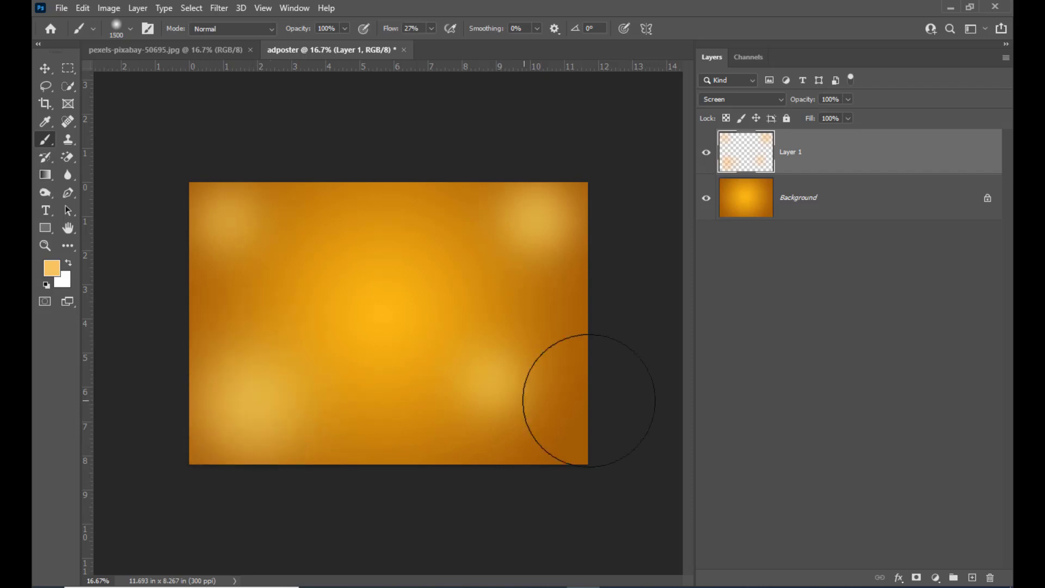
key("bracketleft")
left_click(513, 393)
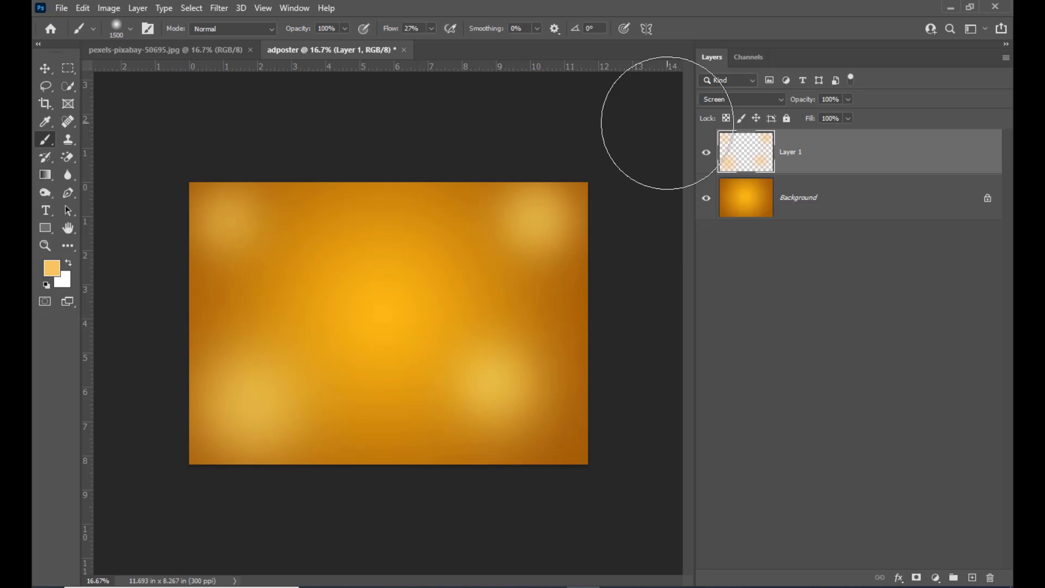
key("ctrl+o")
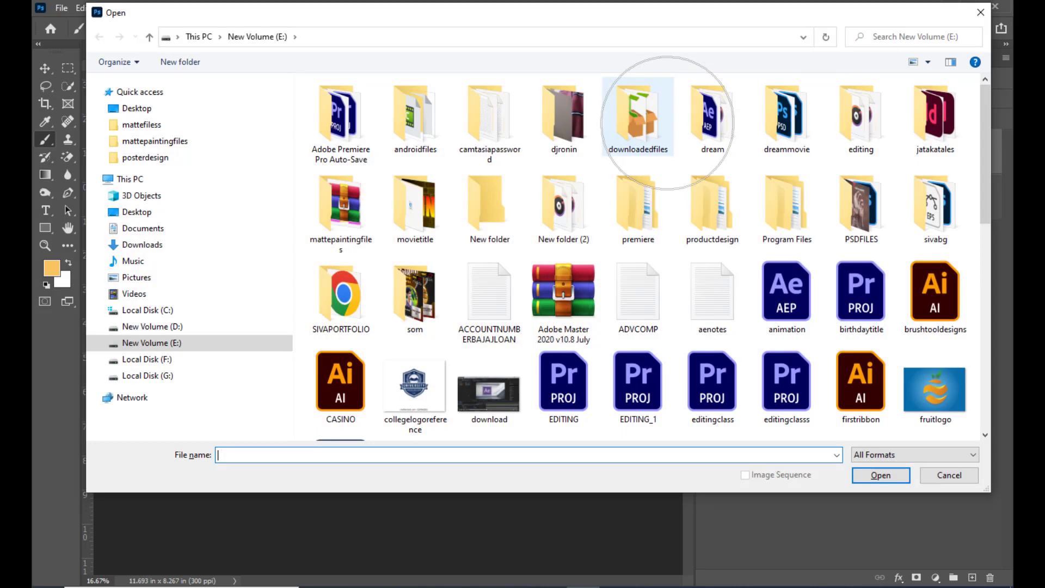
left_click(141, 109)
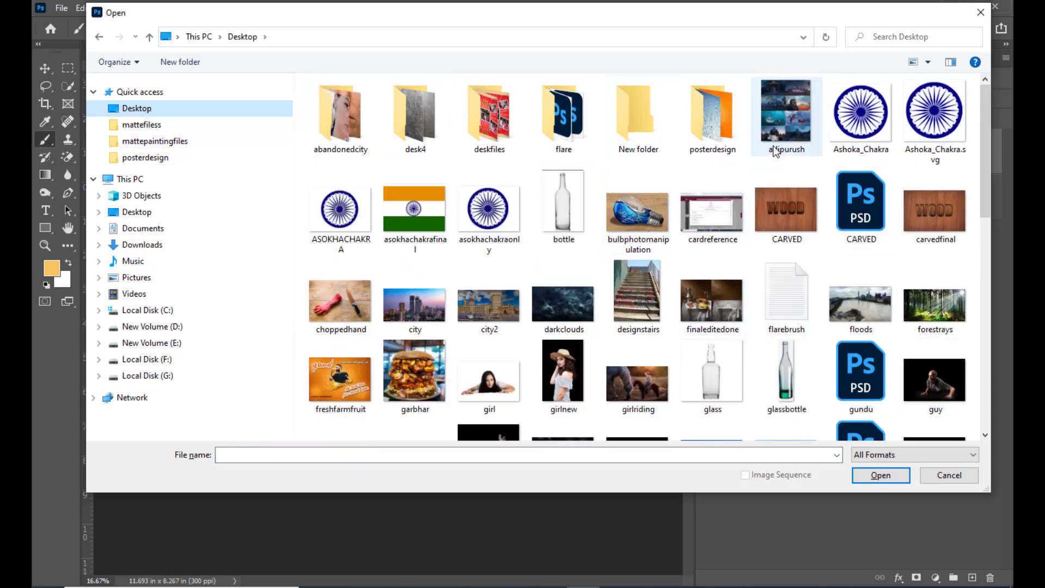
double_click(705, 103)
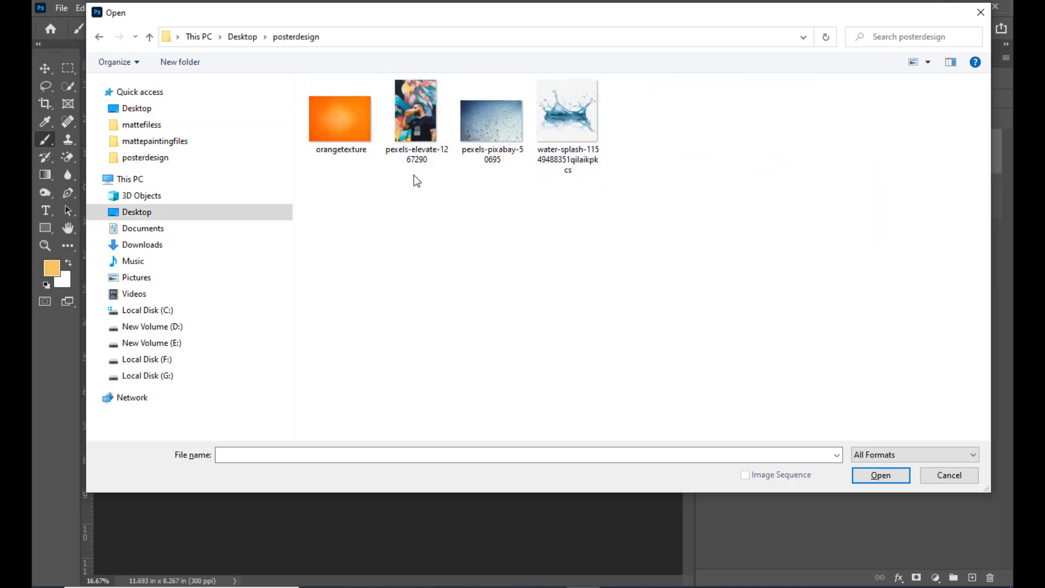
left_click(412, 131)
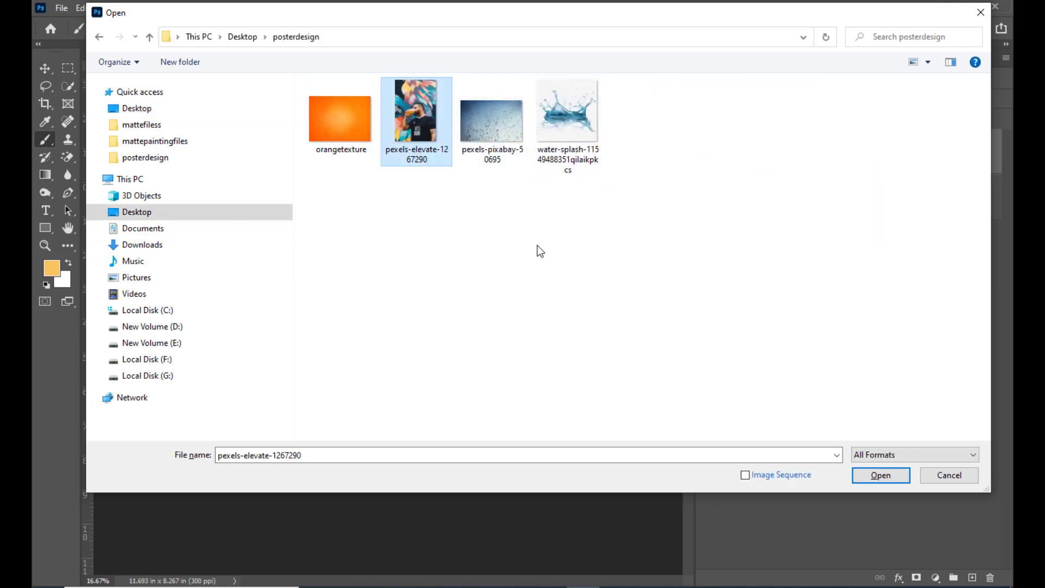
left_click(570, 123)
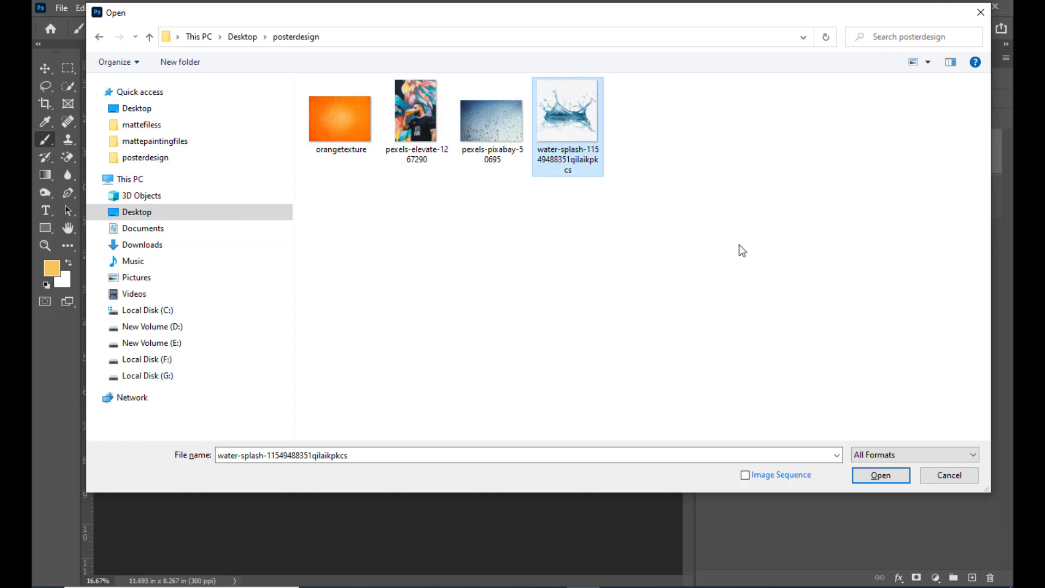
left_click(867, 477)
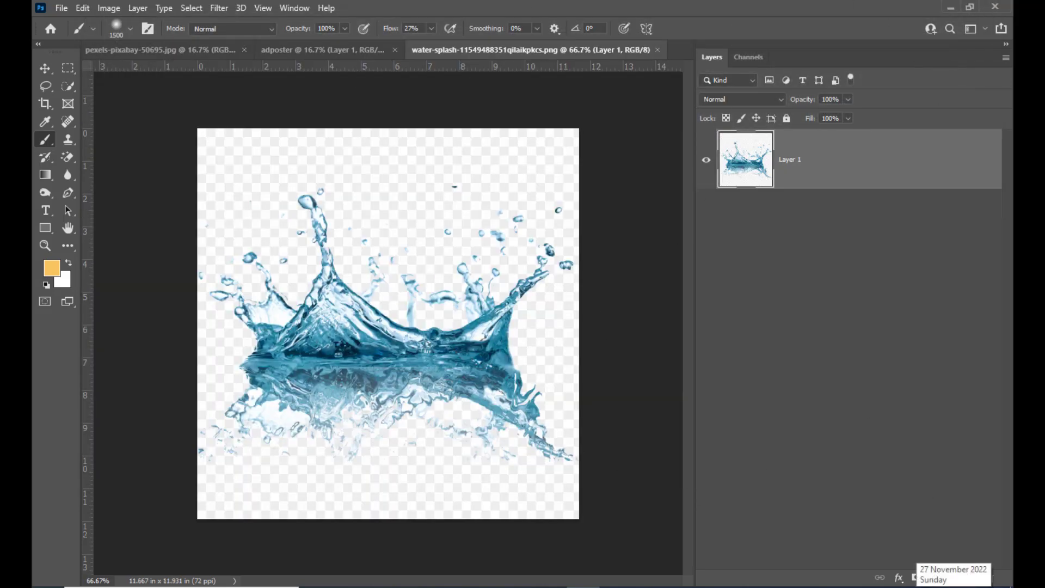
key("v")
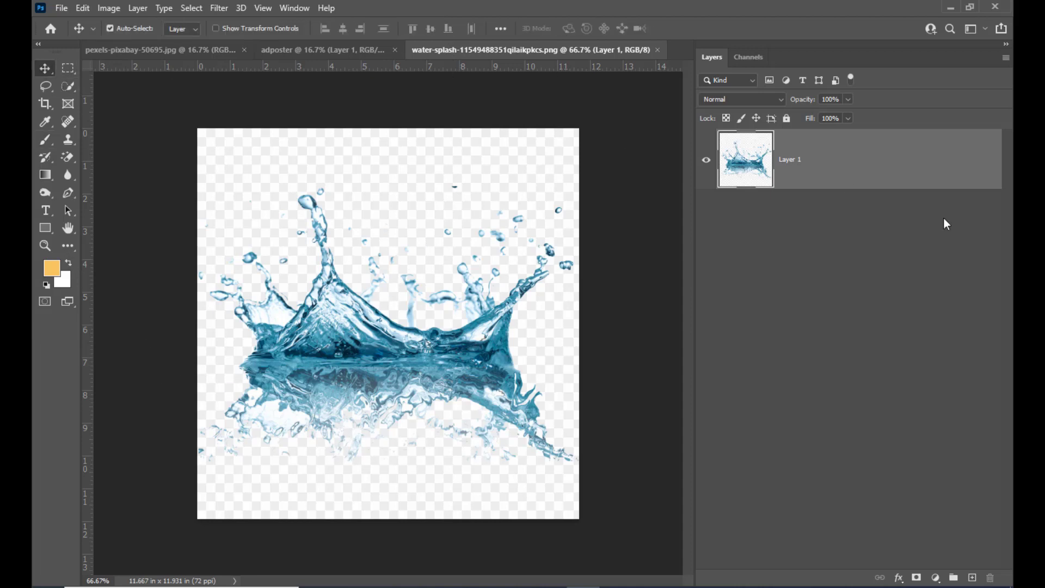
Step: Select the water splash with Select Subject, invert the selection, delete the surrounding background, and deselect
left_click(66, 86)
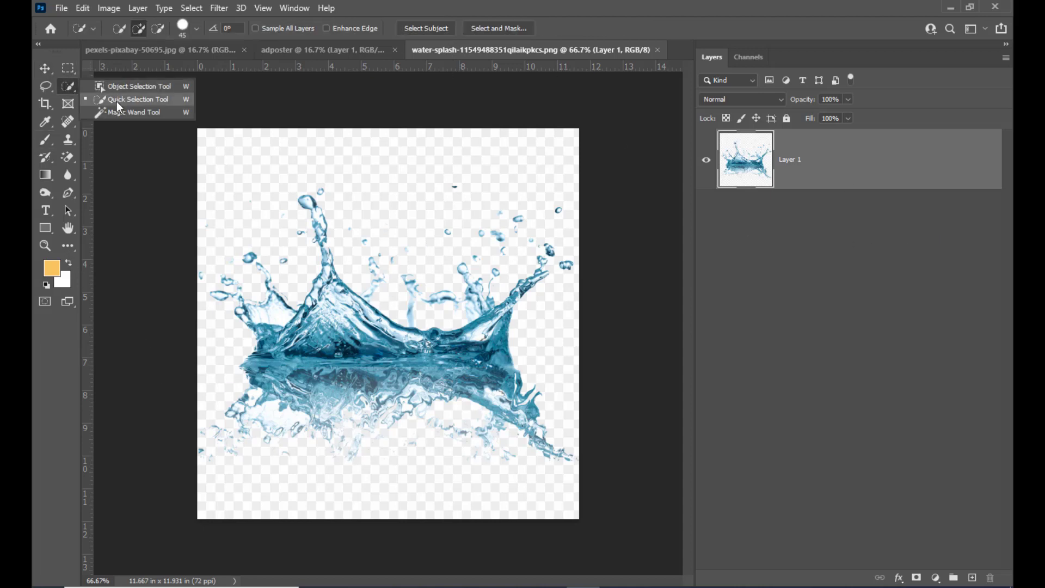
left_click(116, 101)
left_click(415, 28)
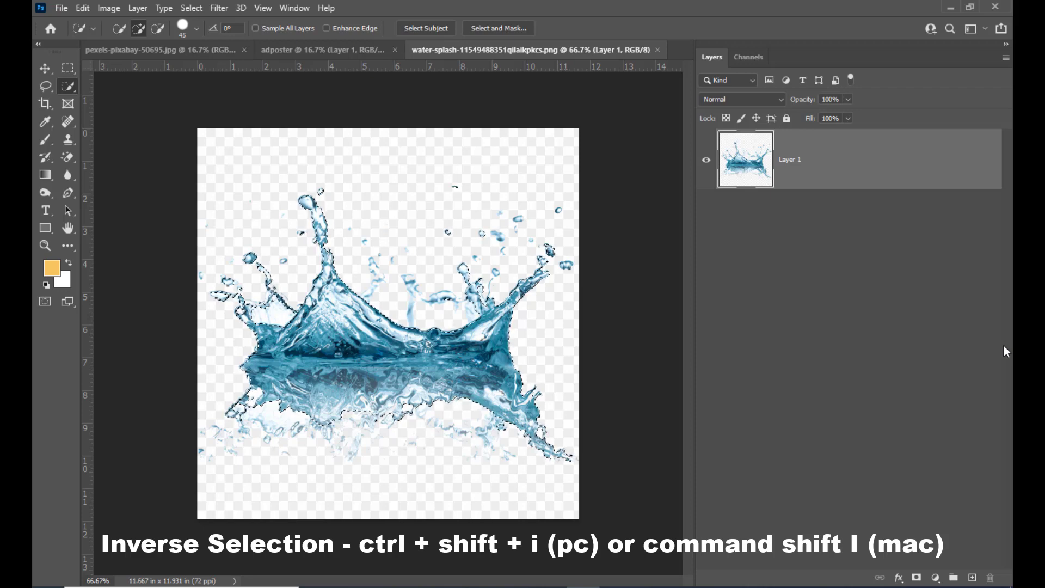
key("ctrl+shift+i")
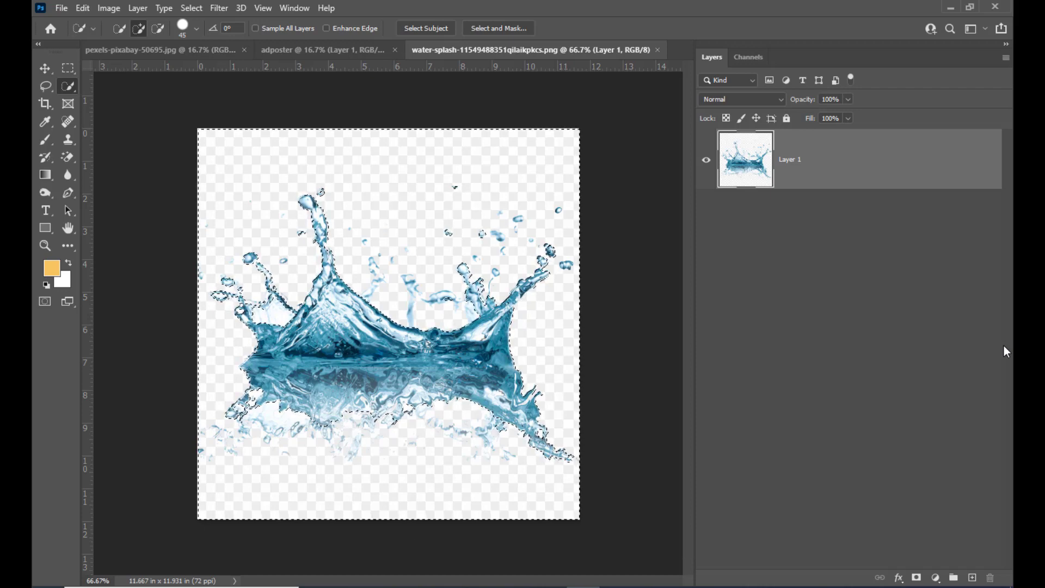
key("Delete")
key("ctrl+d")
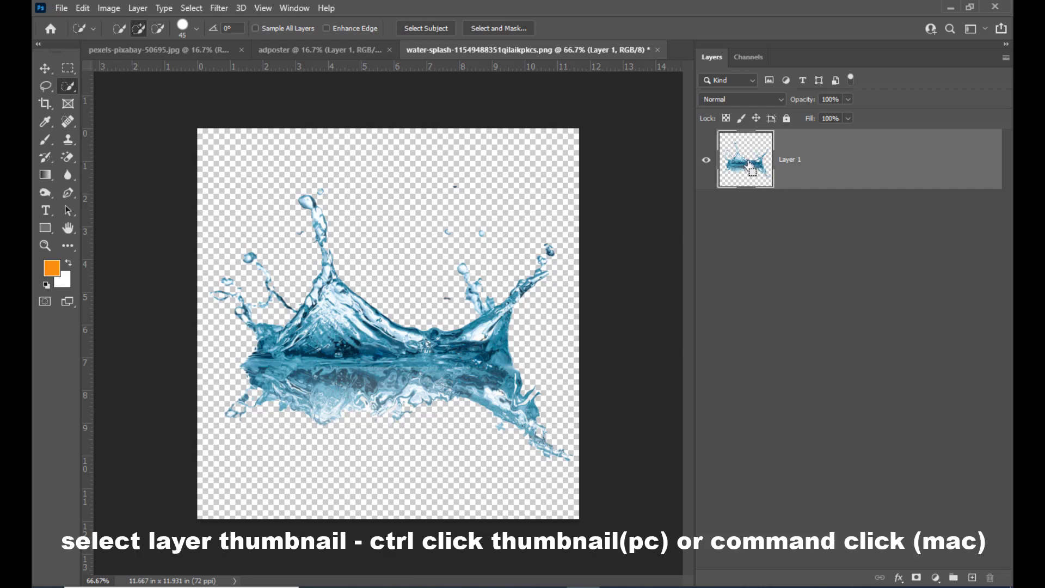
Step: Load the splash layer's outline as a selection and fill it with orange #fa8f12 on a new layer
left_click(754, 165, "ctrl")
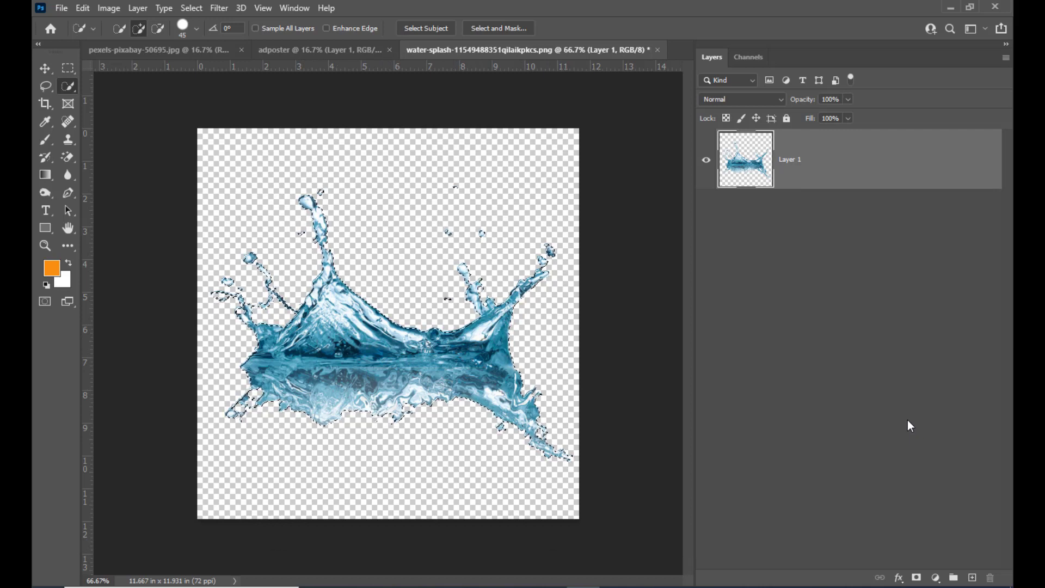
left_click(972, 578)
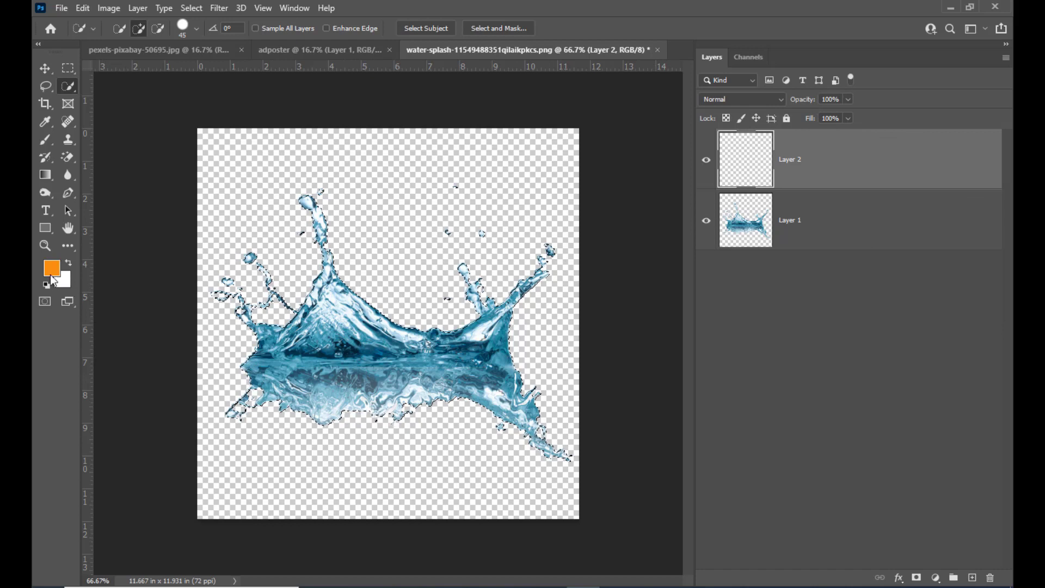
left_click(53, 274)
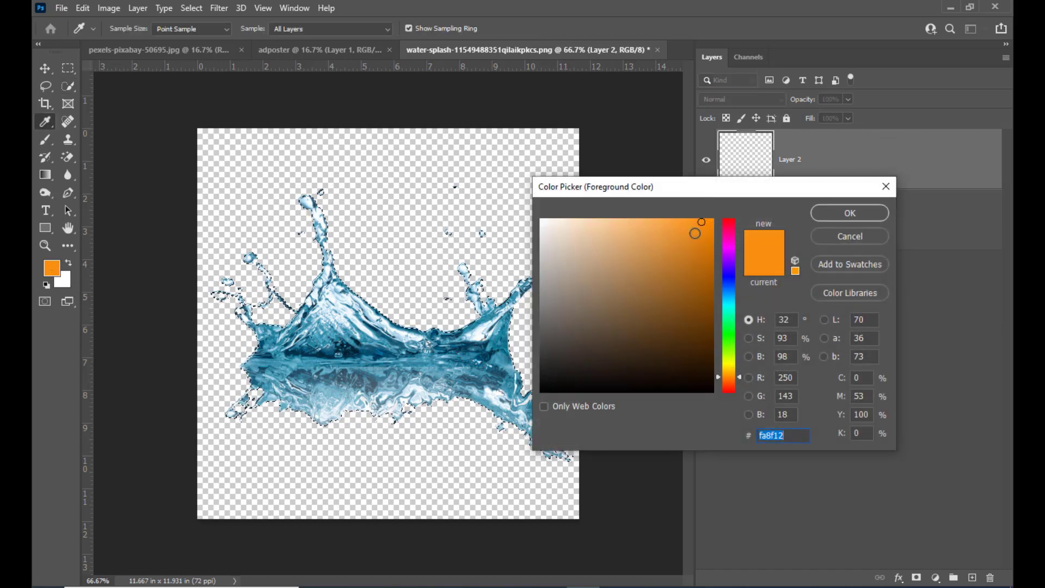
left_click(824, 211)
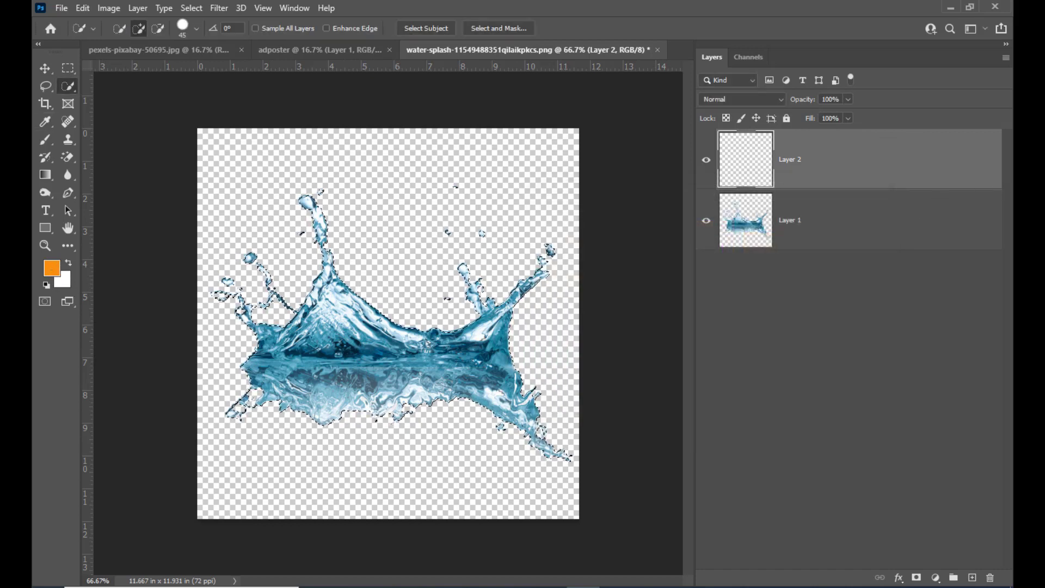
key("alt+BackSpace")
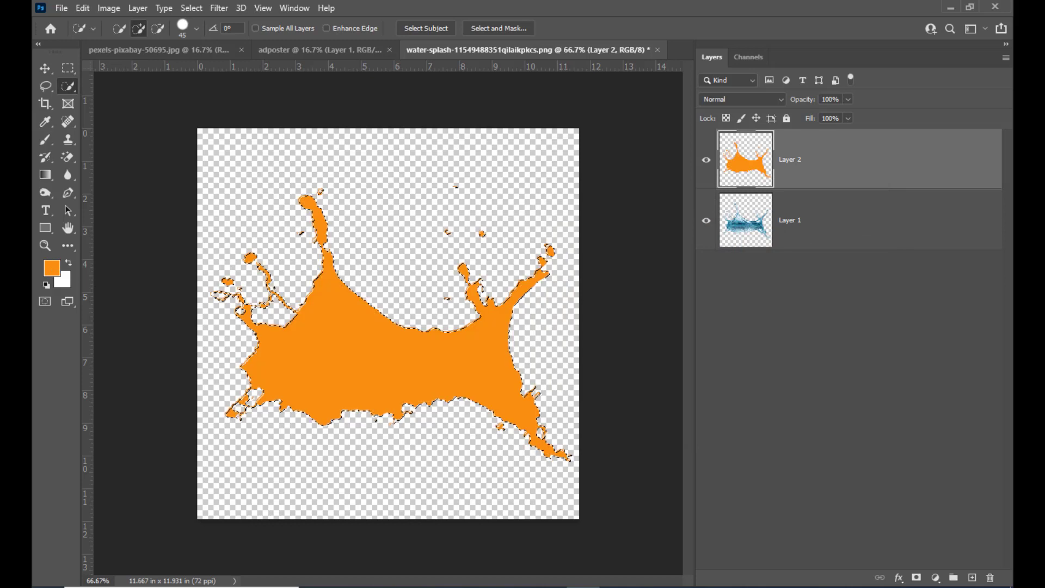
Step: Set the orange fill layer's blend mode to Hard Light and its opacity to 90%
left_click(749, 99)
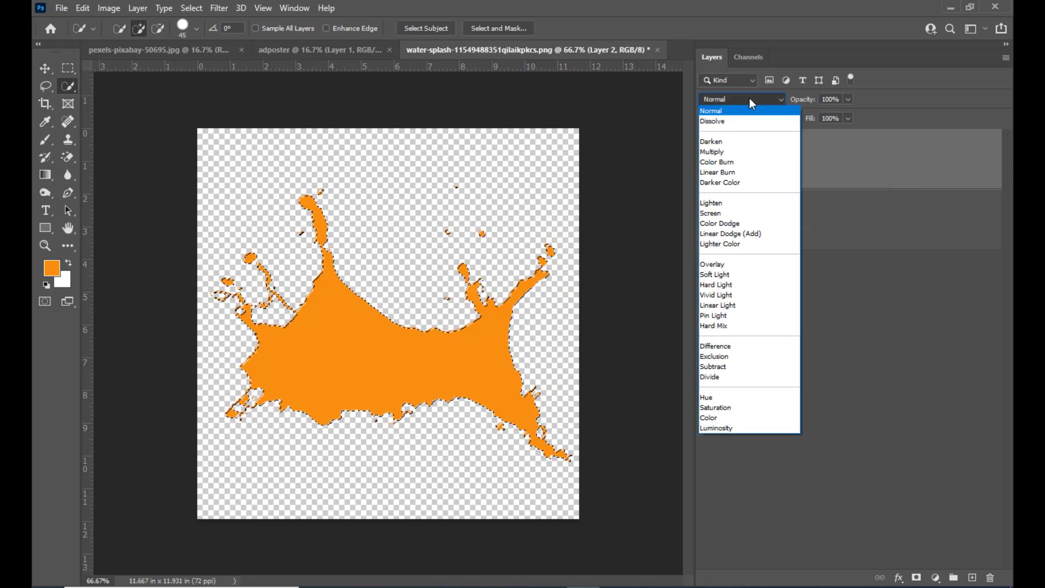
left_click(749, 285)
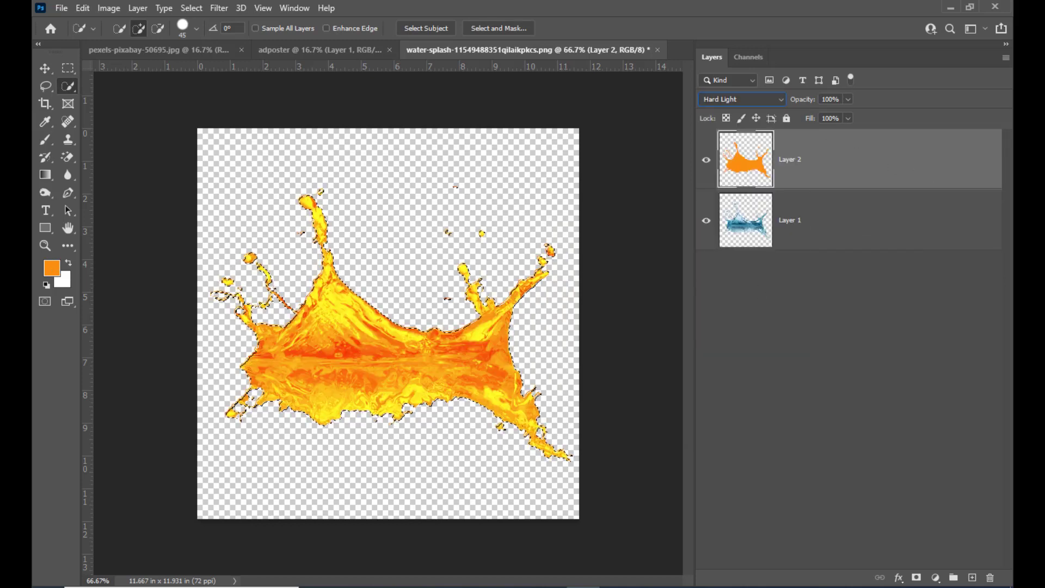
left_click(848, 99)
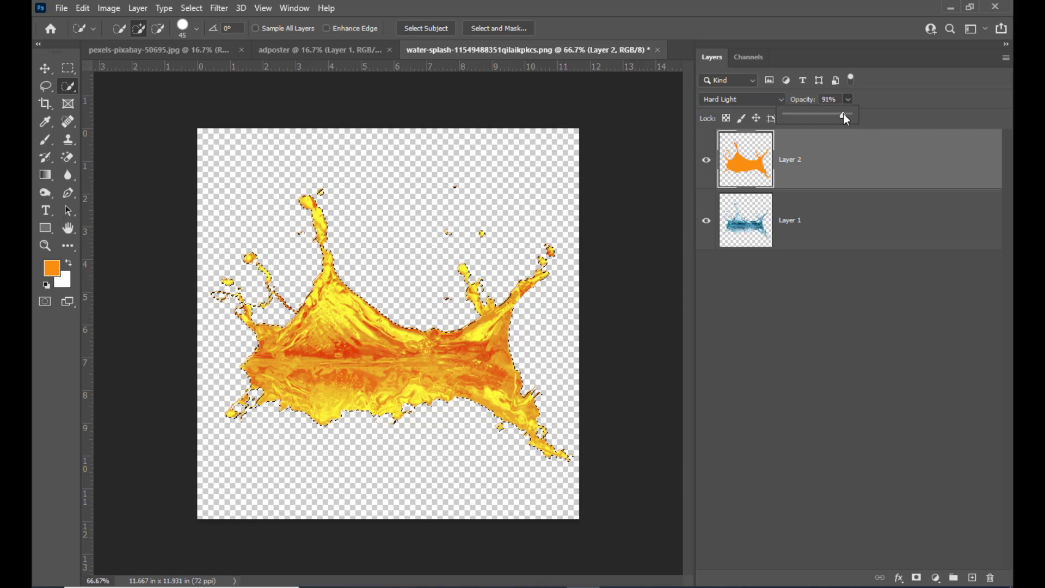
left_click(890, 90)
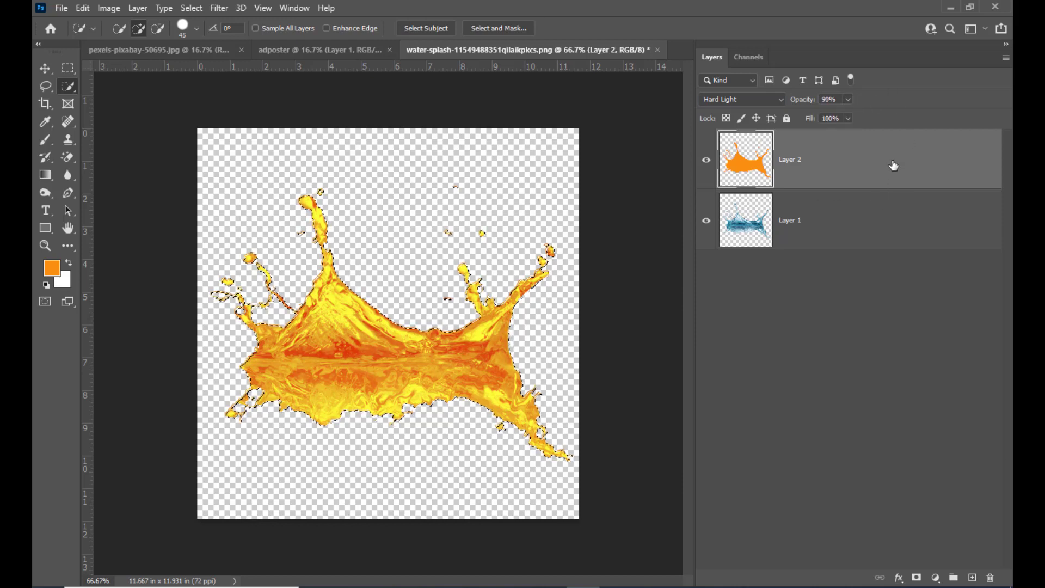
Step: Merge the orange fill and splash layers, and move the merged splash into the centre of the adposter document
left_click(868, 223, "shift")
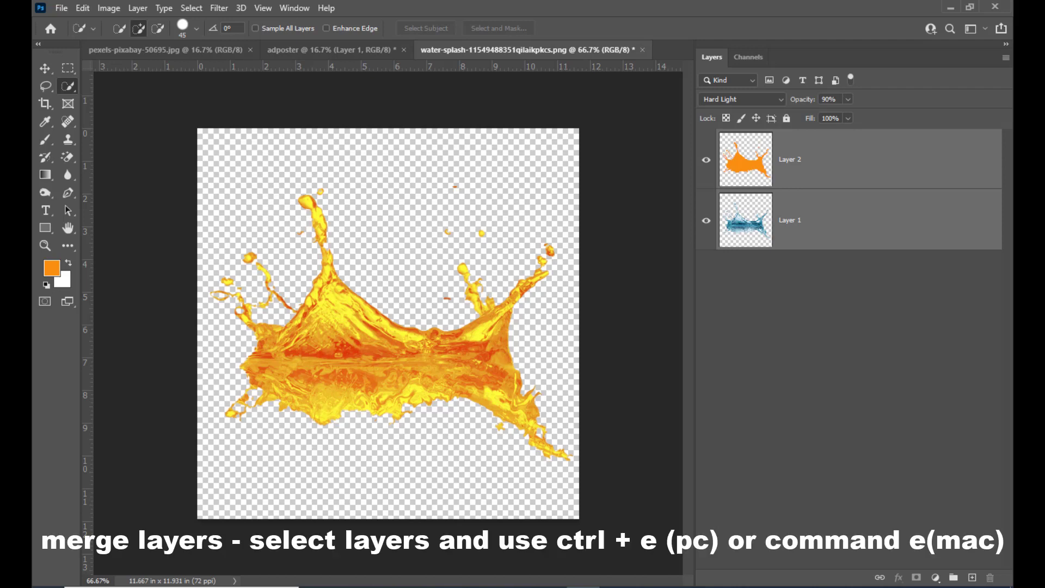
key("ctrl+e")
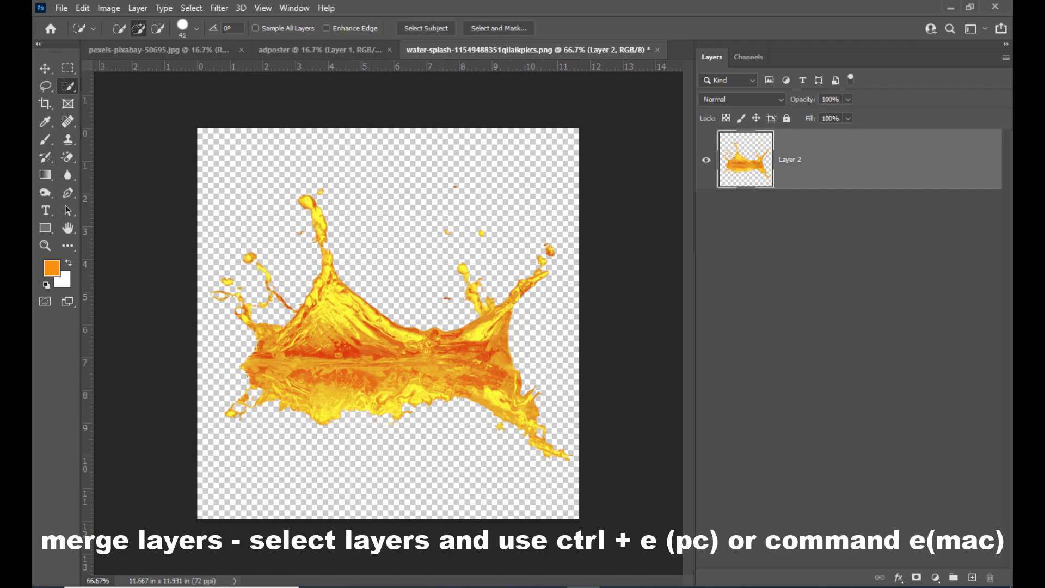
left_click(48, 68)
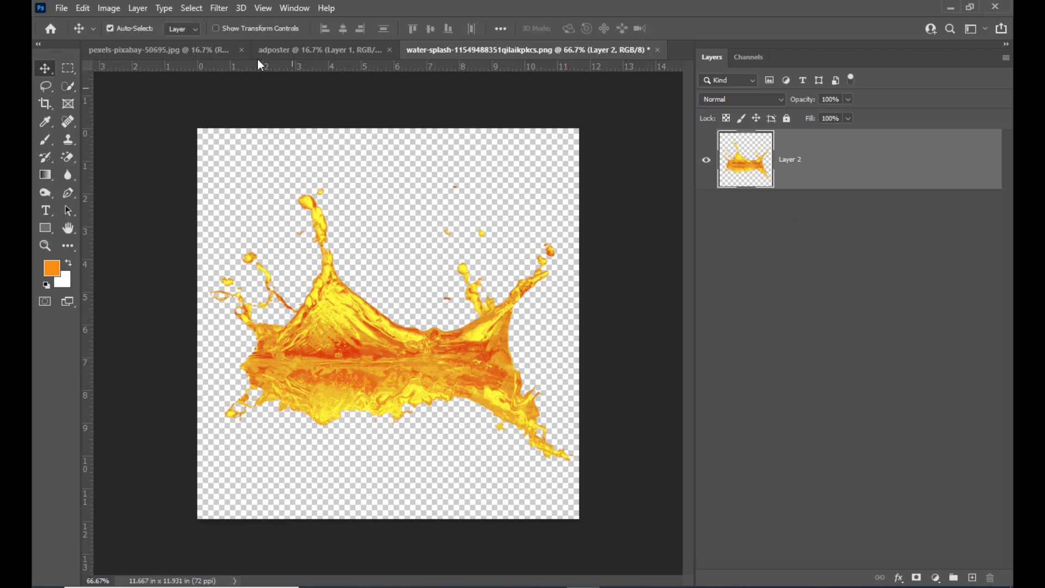
left_click_drag(345, 310, 306, 90)
left_click_drag(365, 312, 424, 283)
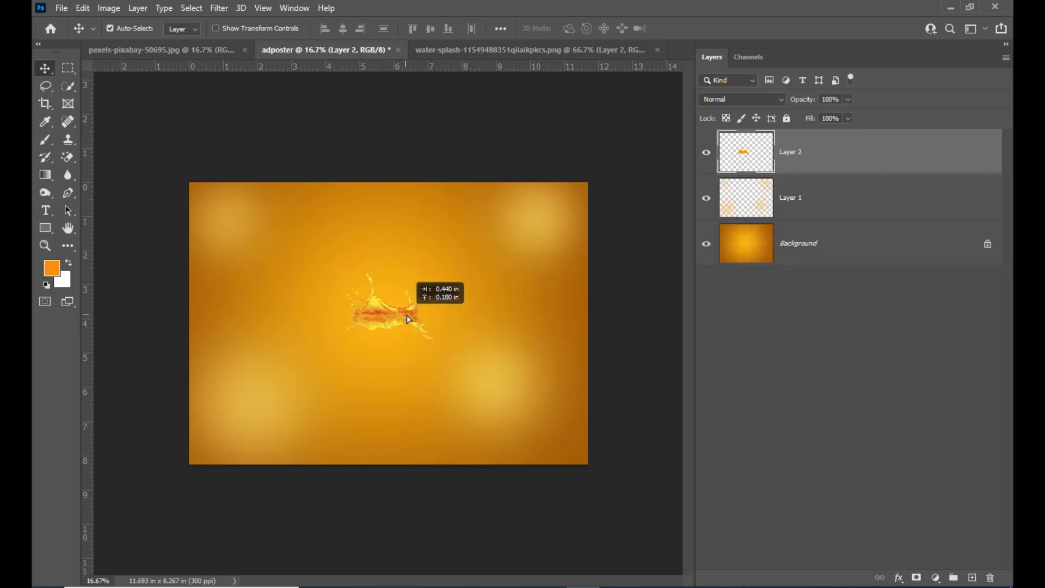
Step: Scale the splash to about 241%, rotate it by about -34°, and position it in the middle of the poster
key("ctrl+t")
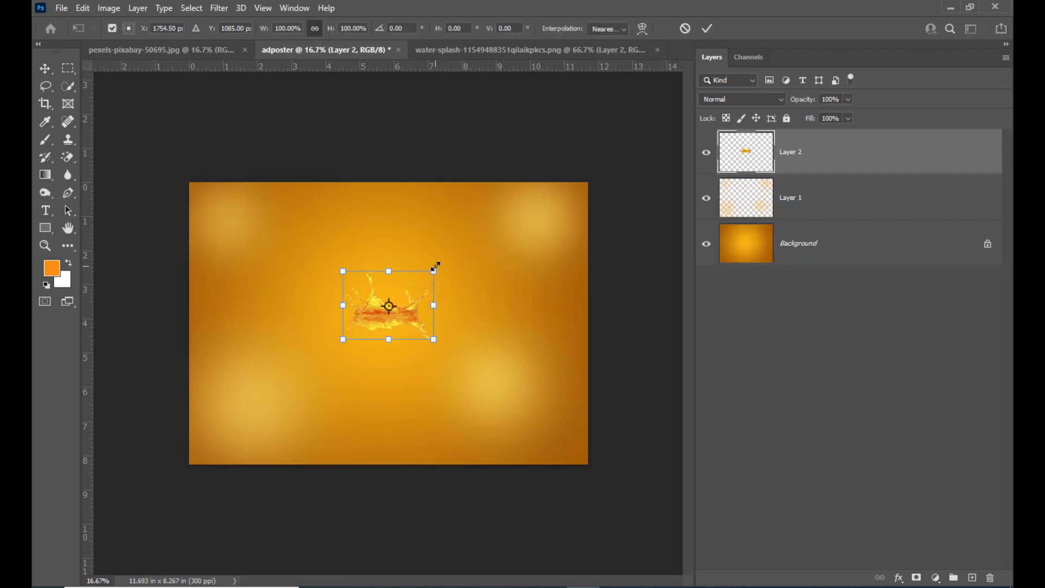
left_click_drag(434, 268, 492, 221)
left_click_drag(537, 378, 533, 313)
left_click_drag(449, 290, 446, 303)
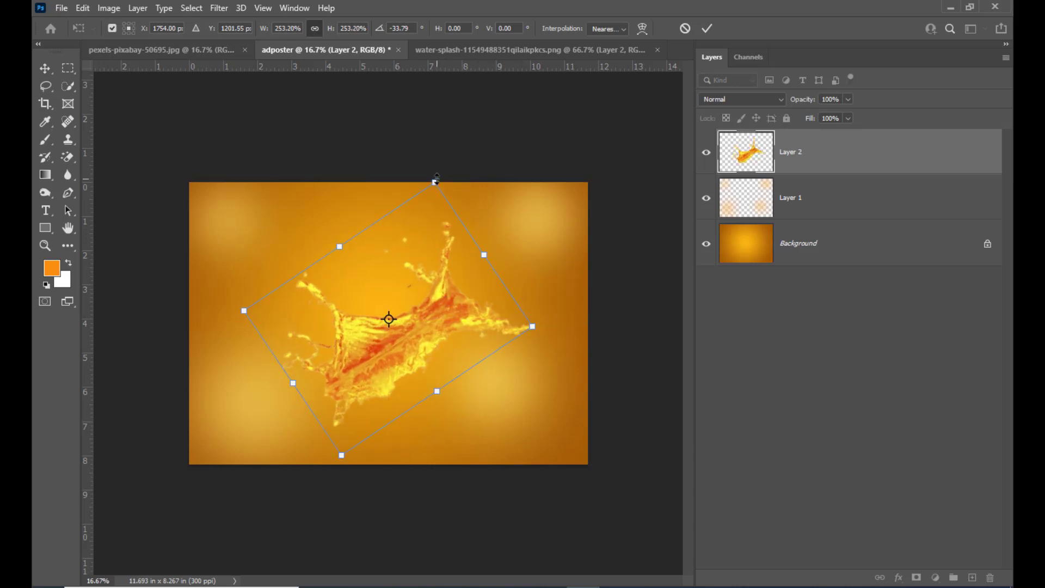
left_click_drag(436, 179, 433, 188)
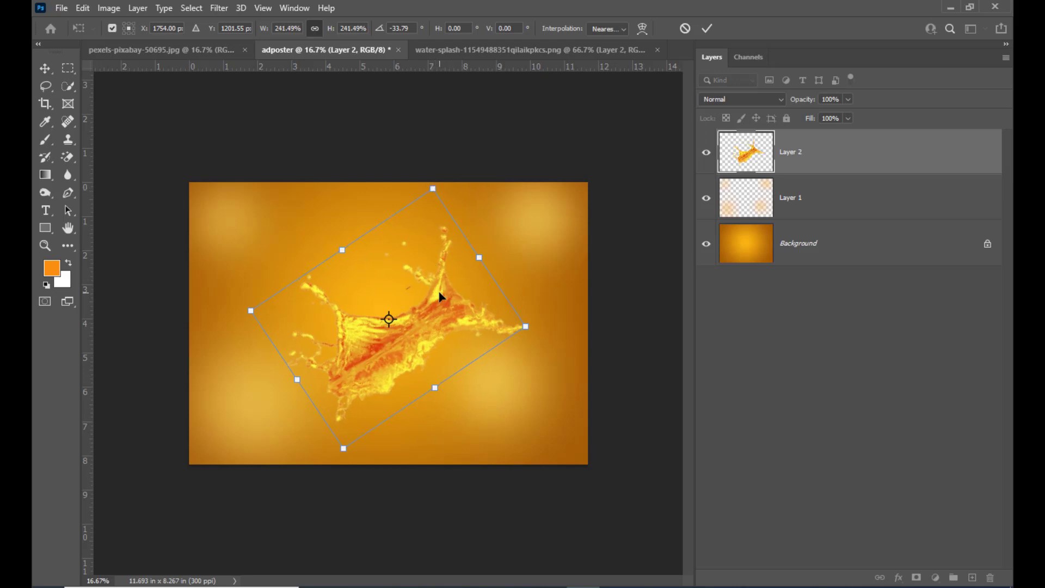
left_click_drag(441, 295, 445, 296)
key("Return")
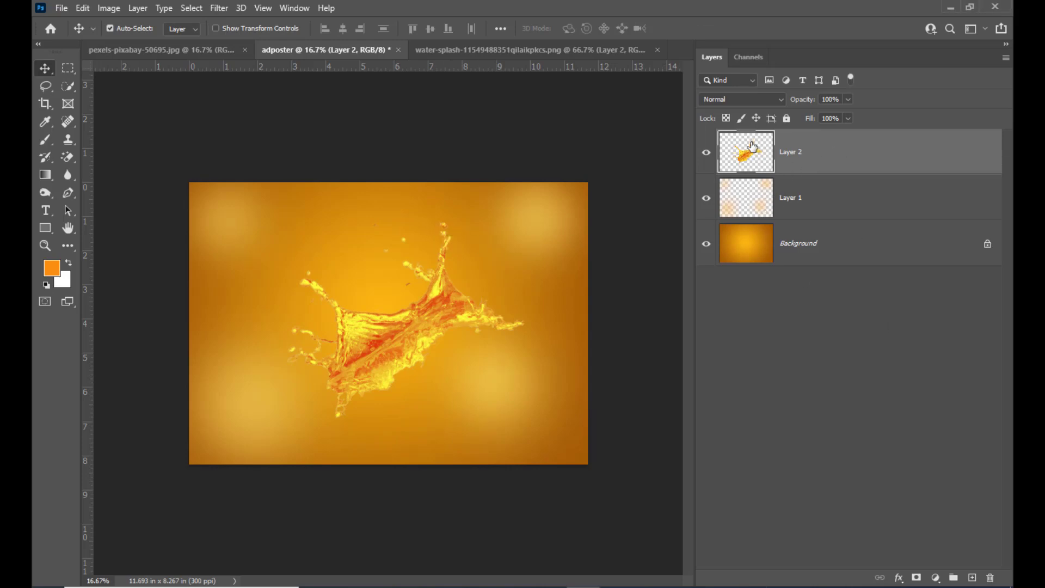
Step: Add a layer mask to the splash layer and set the brush flow to 100%
left_click(917, 577)
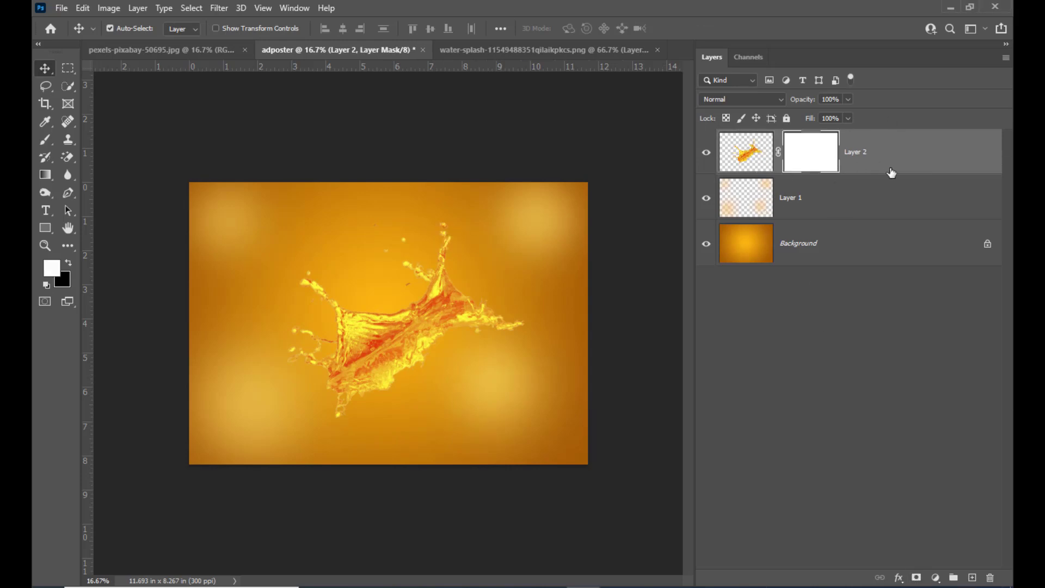
left_click_drag(47, 141, 113, 143)
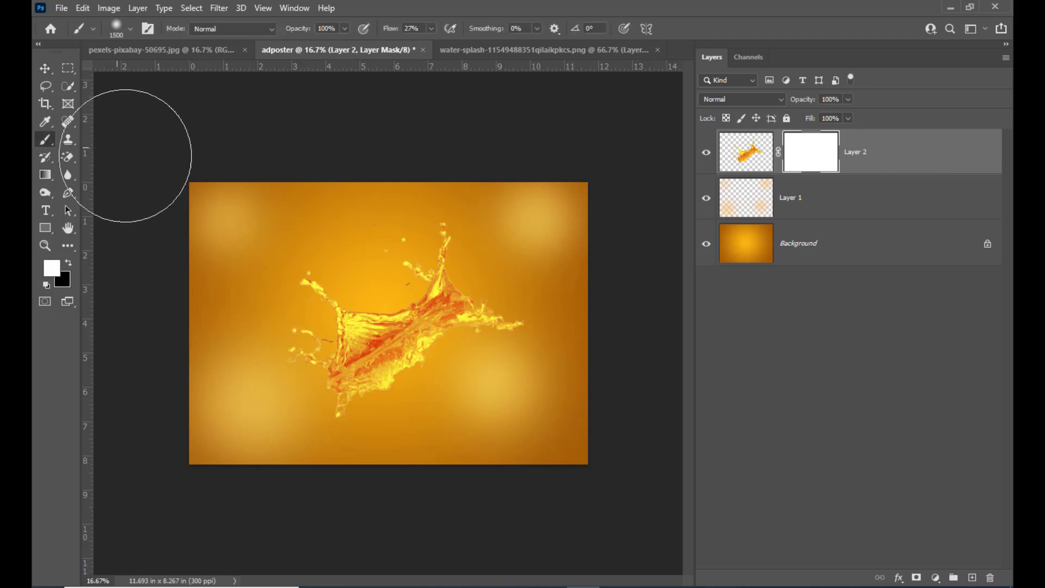
left_click(430, 28)
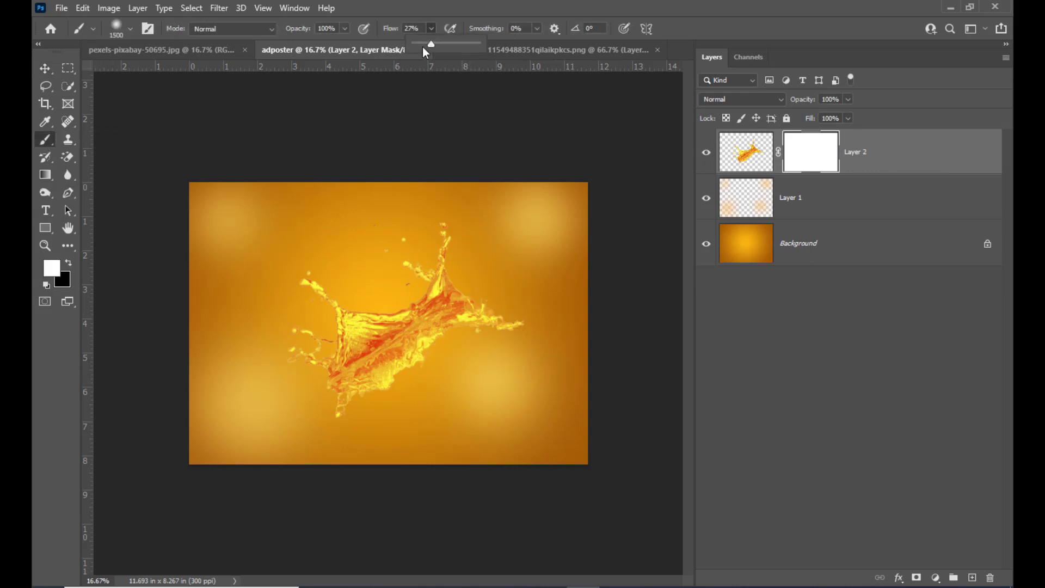
left_click(501, 8)
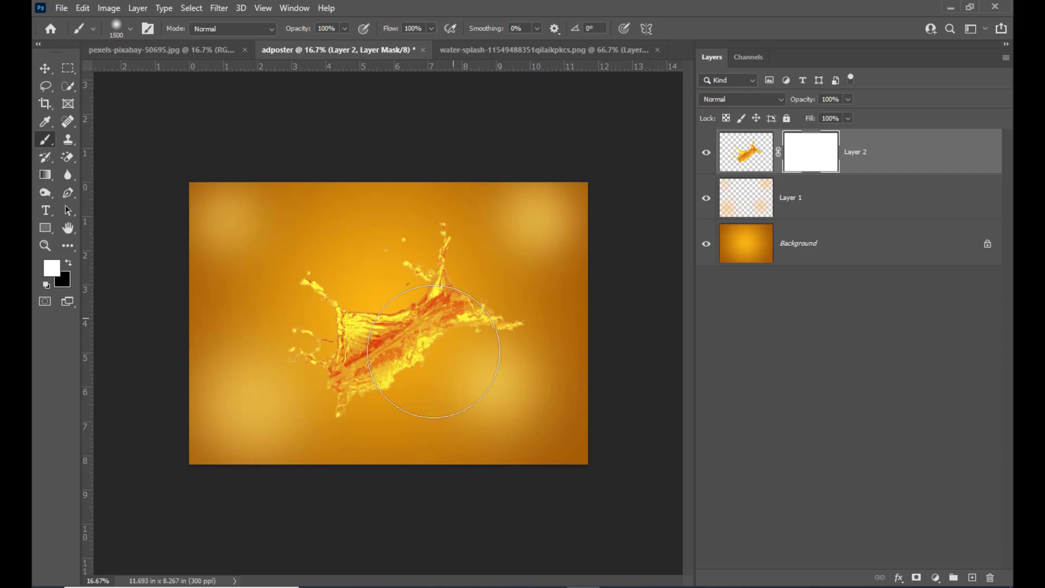
Step: Reduce the brush to 600 px and paint black on the mask to hide the lower reflection part of the splash
key("bracketleft")
key("bracketleft")
key("bracketleft")
key("bracketleft")
key("bracketleft")
key("bracketleft")
key("bracketleft")
key("bracketleft")
key("bracketleft")
key("bracketleft")
key("bracketleft")
key("bracketleft")
key("bracketright")
left_click(70, 263)
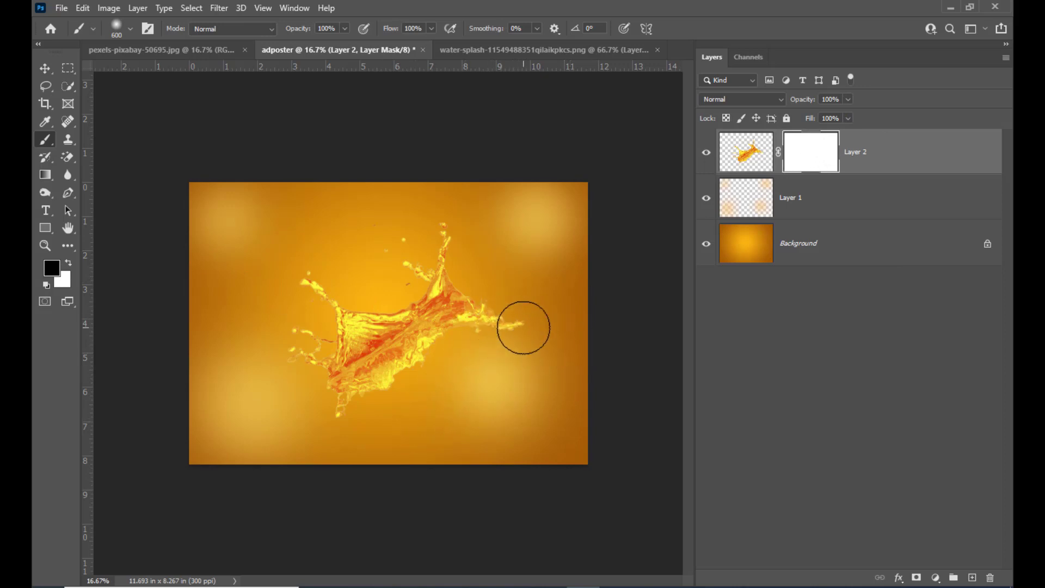
mouse_move(525, 322)
left_mouse_down()
mouse_move(513, 322)
mouse_move(513, 306)
mouse_move(470, 353)
mouse_move(322, 429)
mouse_move(457, 368)
mouse_move(513, 317)
mouse_move(487, 319)
mouse_move(412, 392)
mouse_move(310, 406)
mouse_move(462, 359)
mouse_move(477, 343)
left_mouse_up()
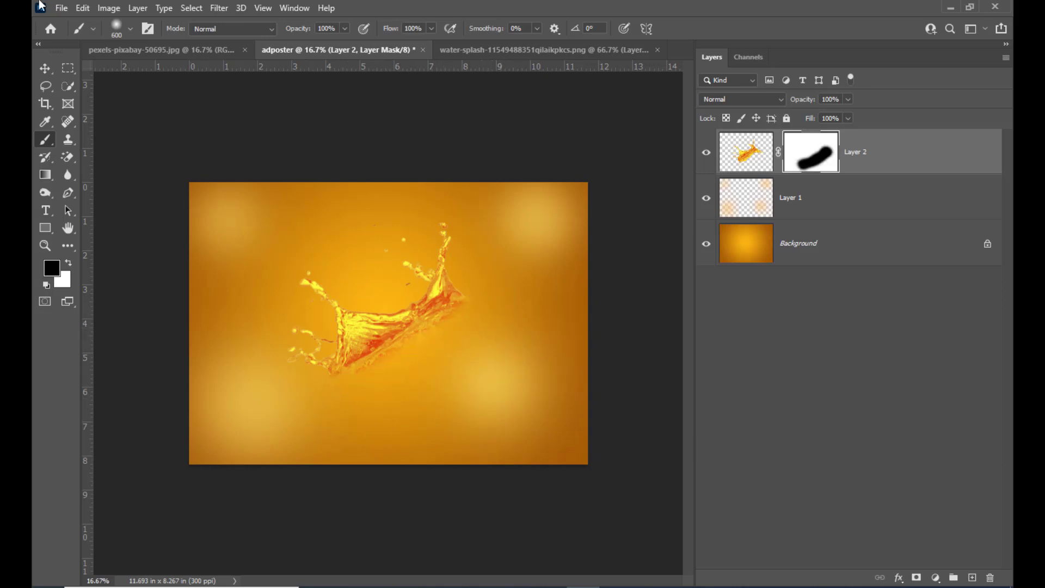
mouse_move(383, 352)
left_mouse_down()
mouse_move(490, 316)
mouse_move(483, 301)
mouse_move(369, 398)
left_mouse_up()
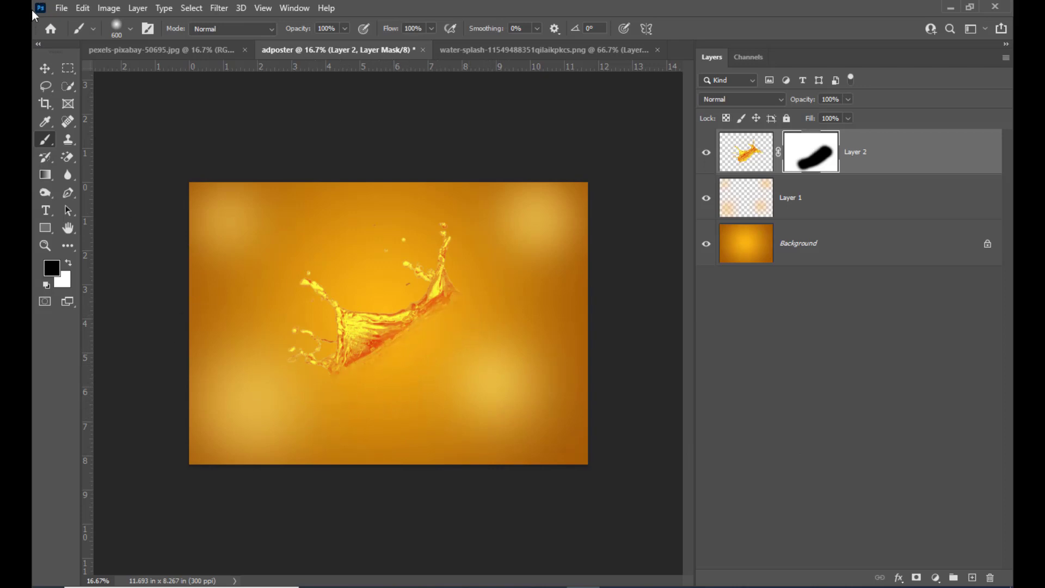
Step: Scale the masked splash up to about 109% and shift it slightly to align with the canvas's vertical centre
left_click(45, 69)
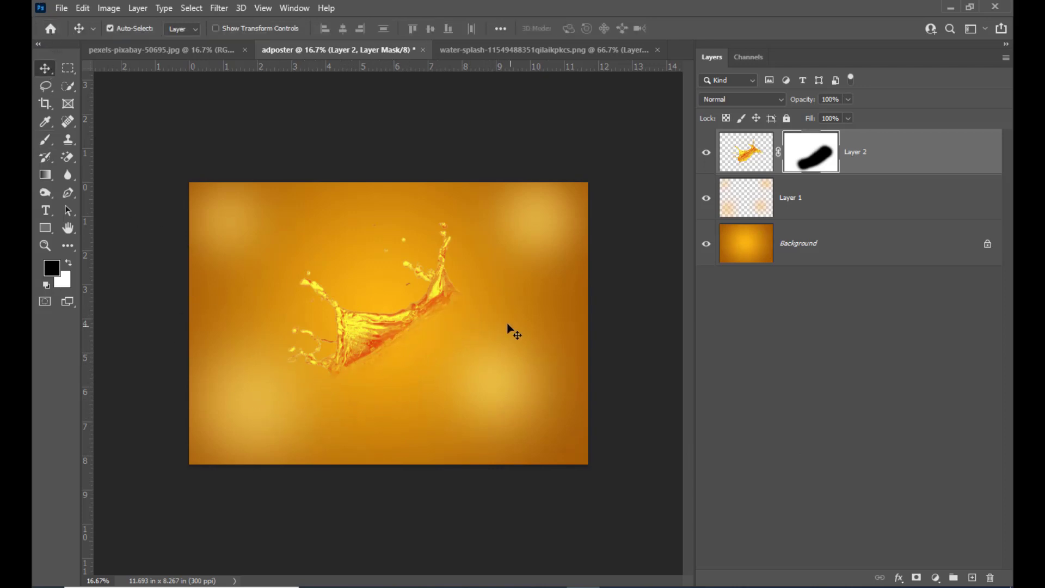
key("ctrl+t")
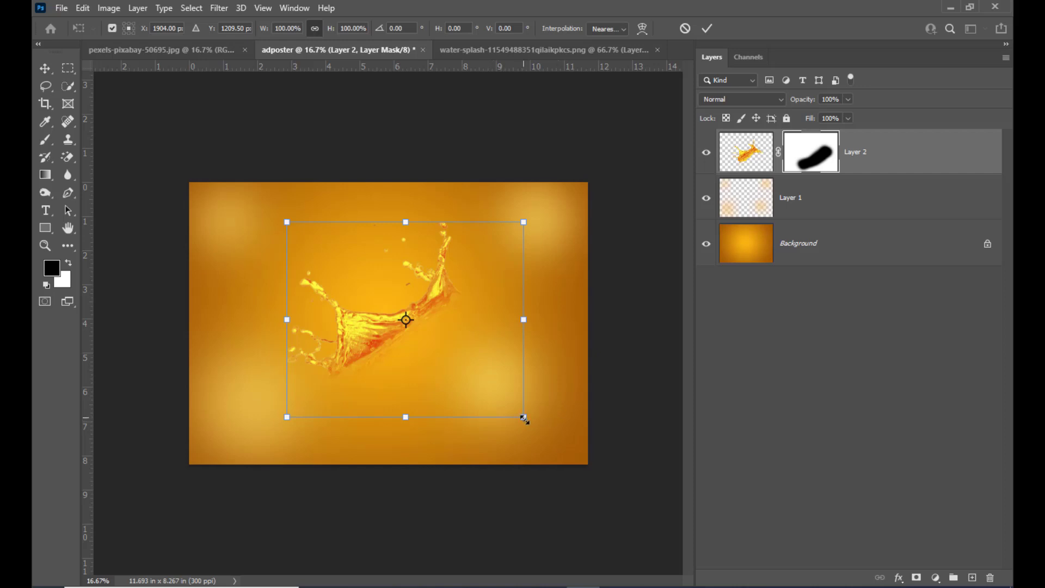
left_click_drag(525, 419, 532, 424)
left_click_drag(443, 306, 447, 317)
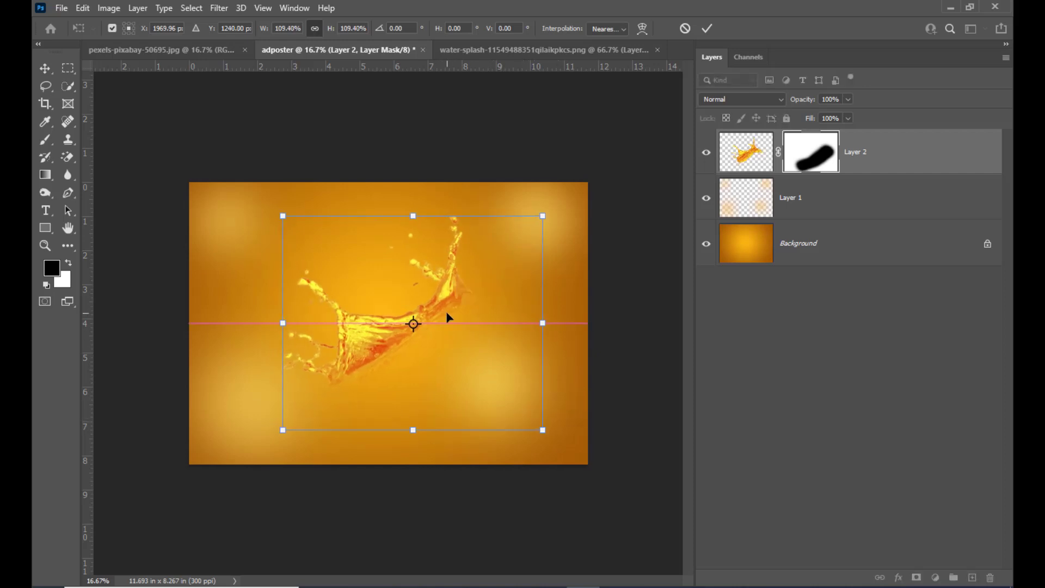
key("Return")
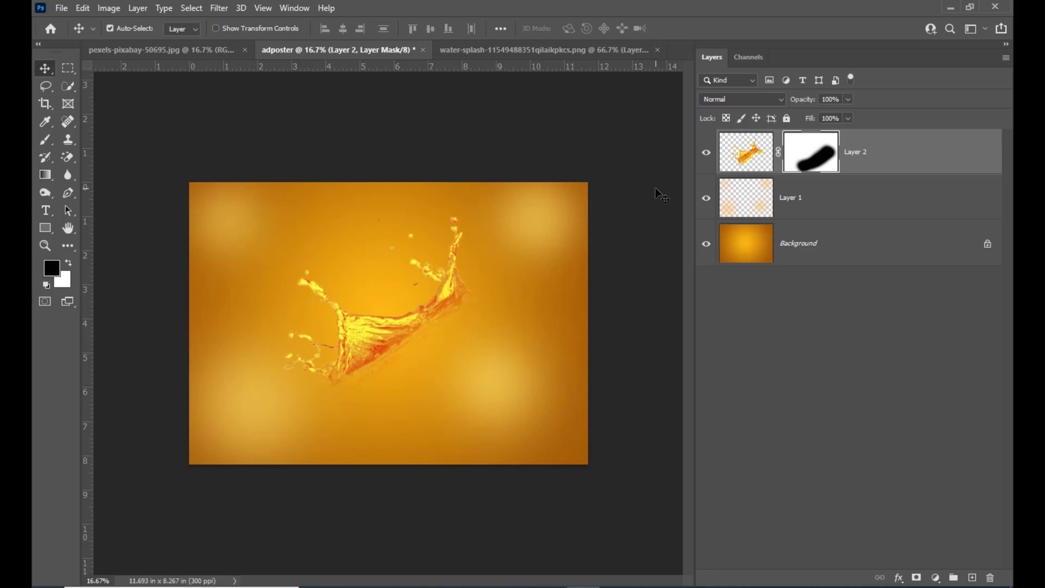
Step: Open the orangedrink image from the posterdesign folder
key("ctrl+o")
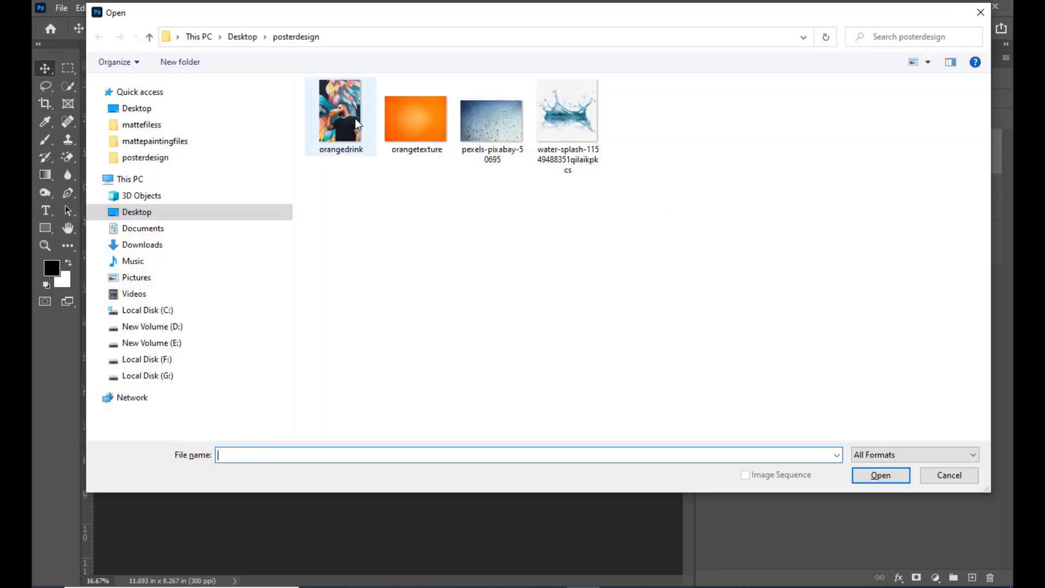
left_click(341, 109)
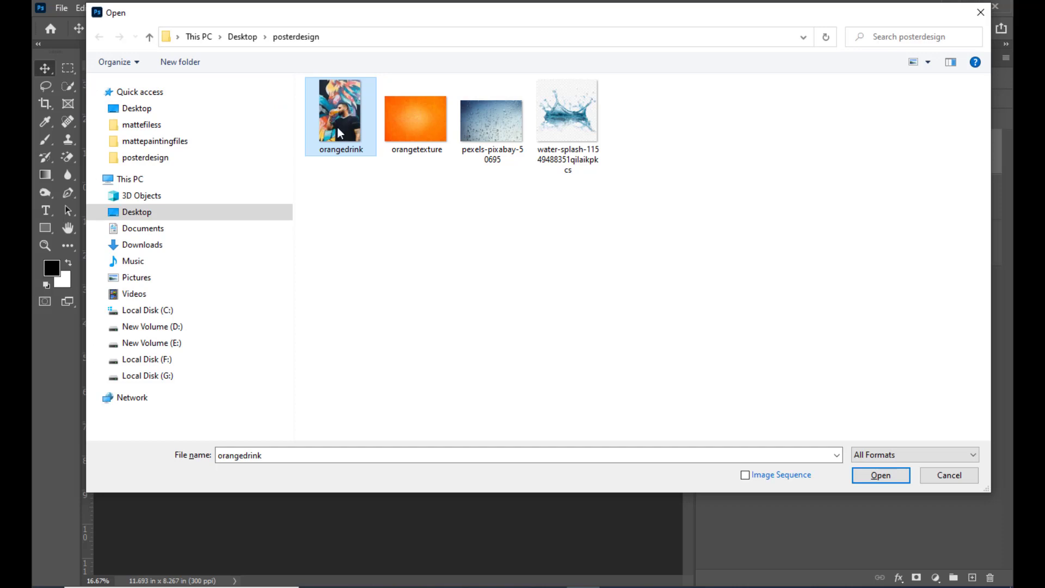
left_click(880, 475)
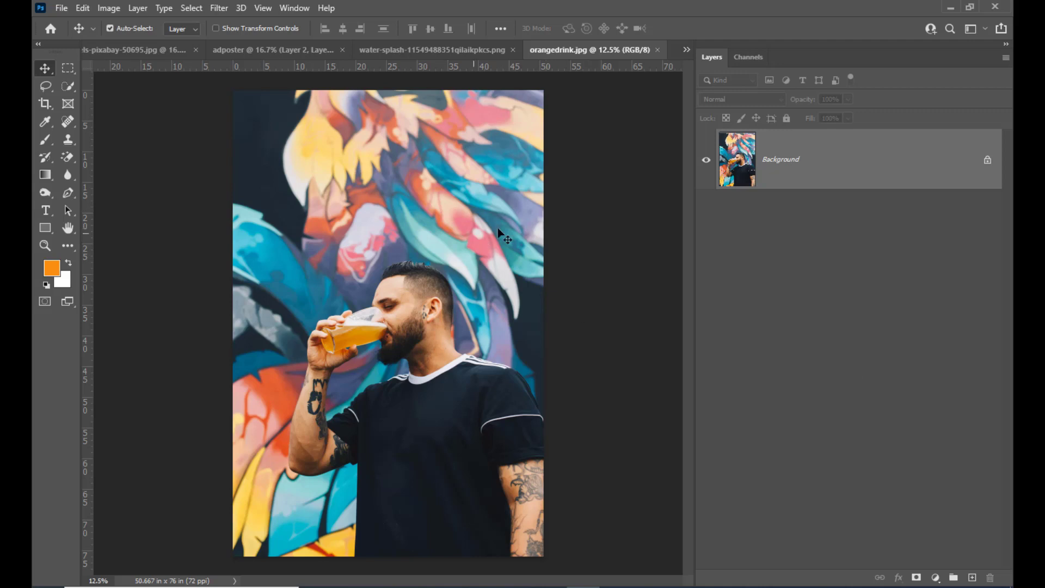
Step: Select the man and his glass in orangedrink.jpg with Select Subject
left_click(69, 89)
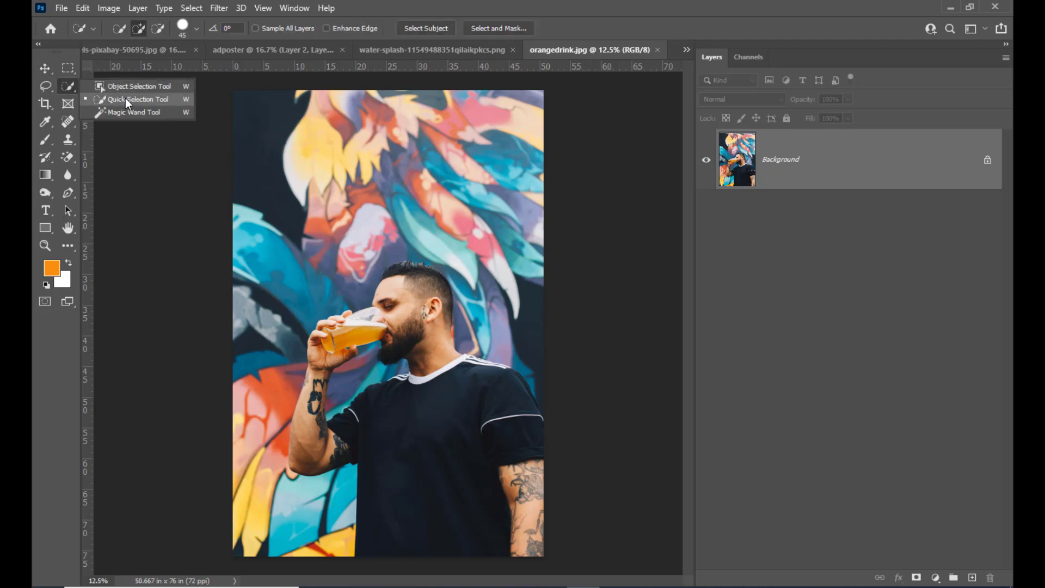
left_click(126, 99)
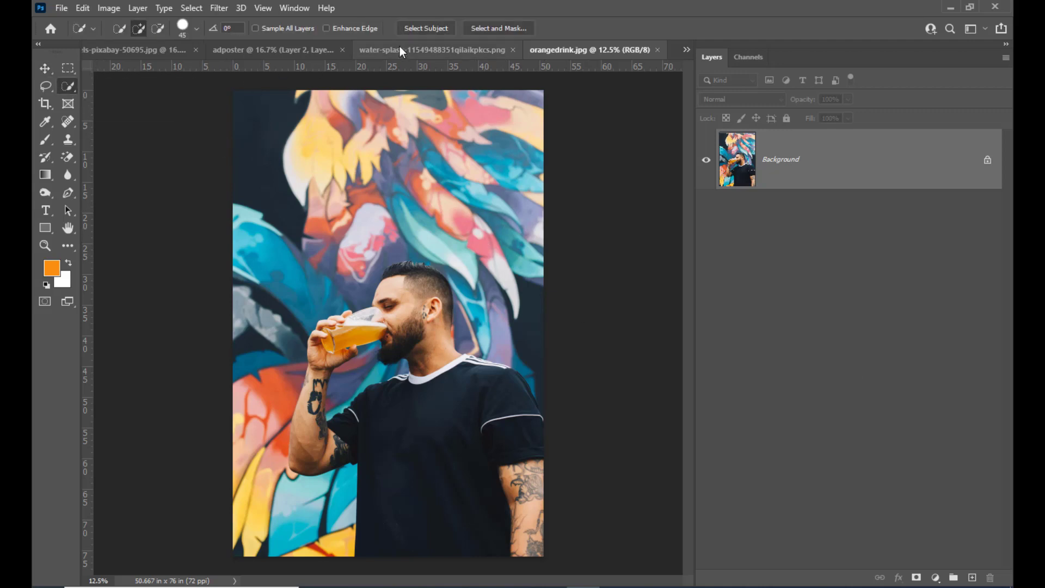
left_click(420, 28)
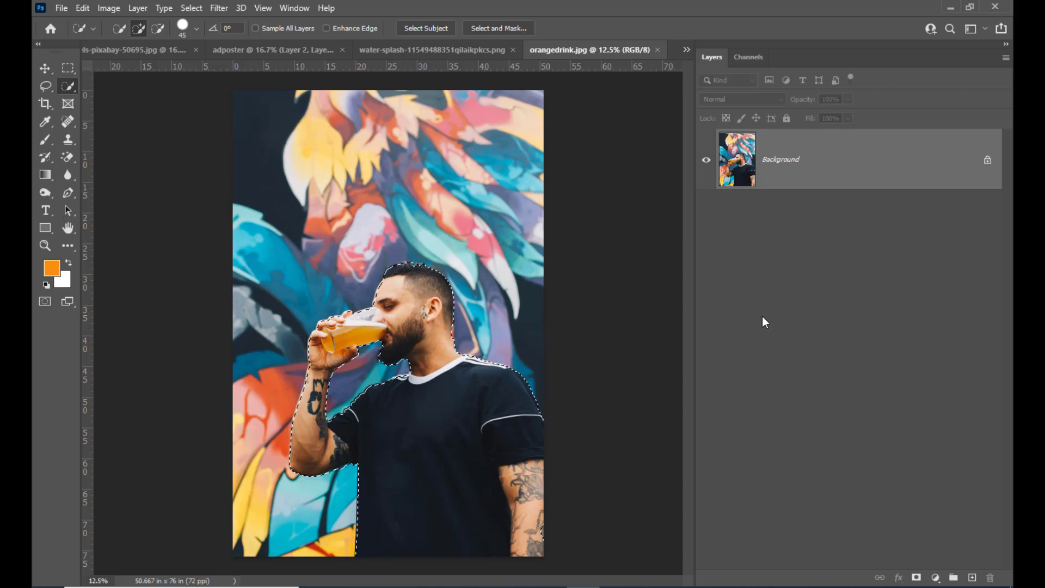
Step: Move the selected man from orangedrink.jpg onto the adposter canvas as a new layer
left_click(43, 68)
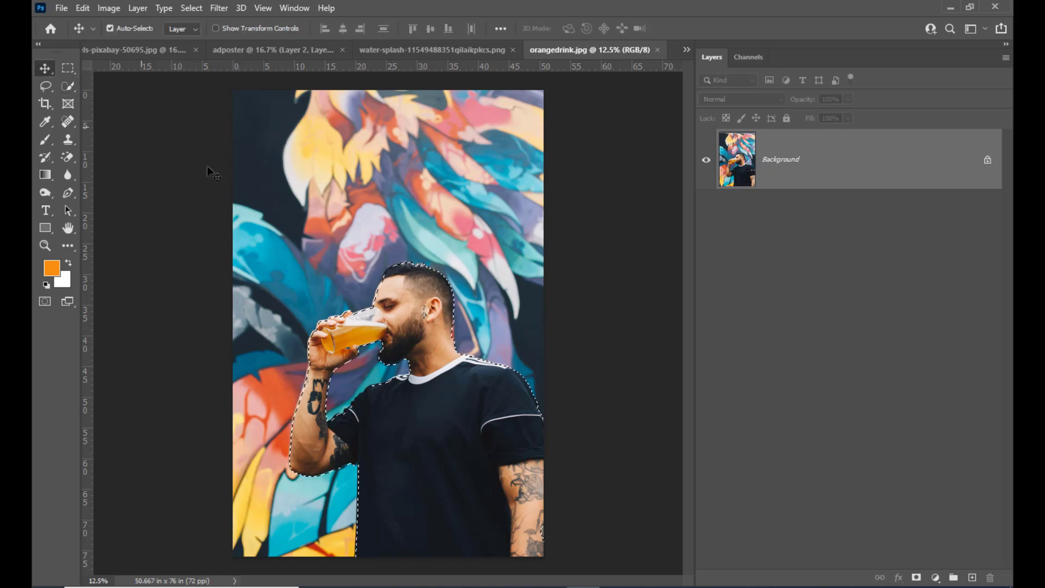
left_click_drag(432, 308, 237, 55)
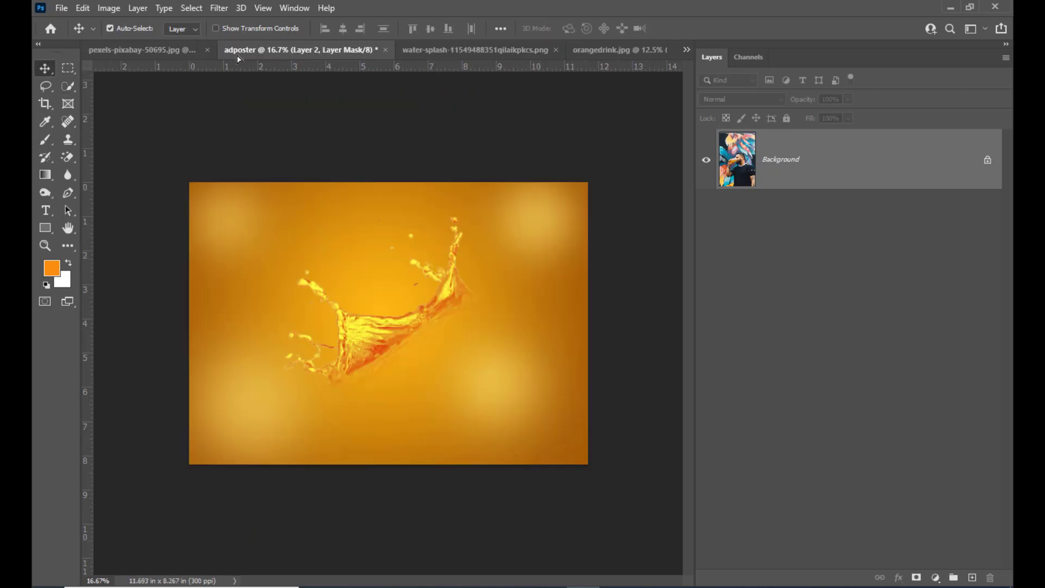
left_click_drag(370, 284, 397, 231)
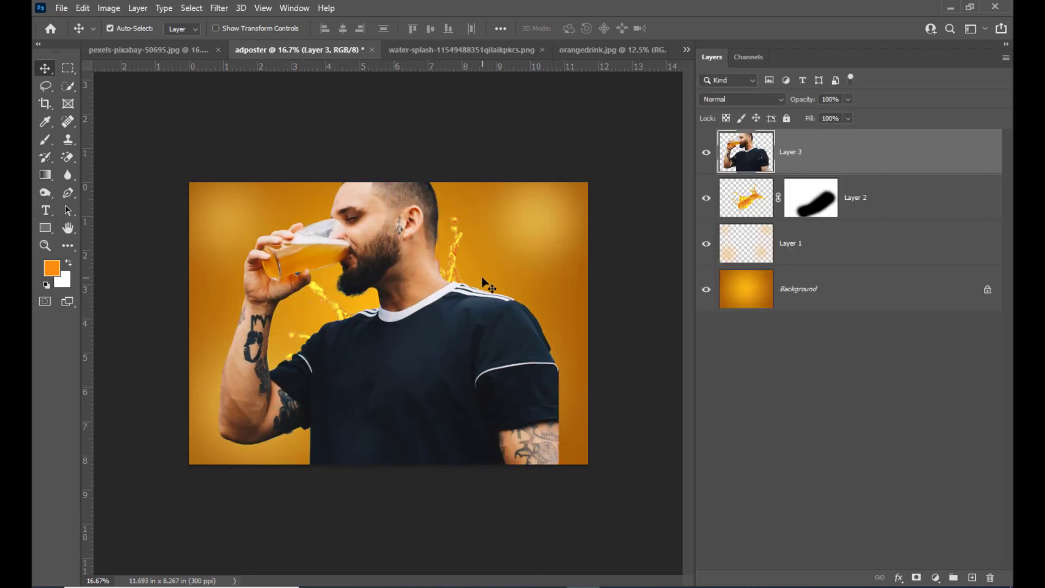
Step: Scale the man down to about 42%, move him up the canvas, and place his layer beneath the splash layer
key("ctrl+t")
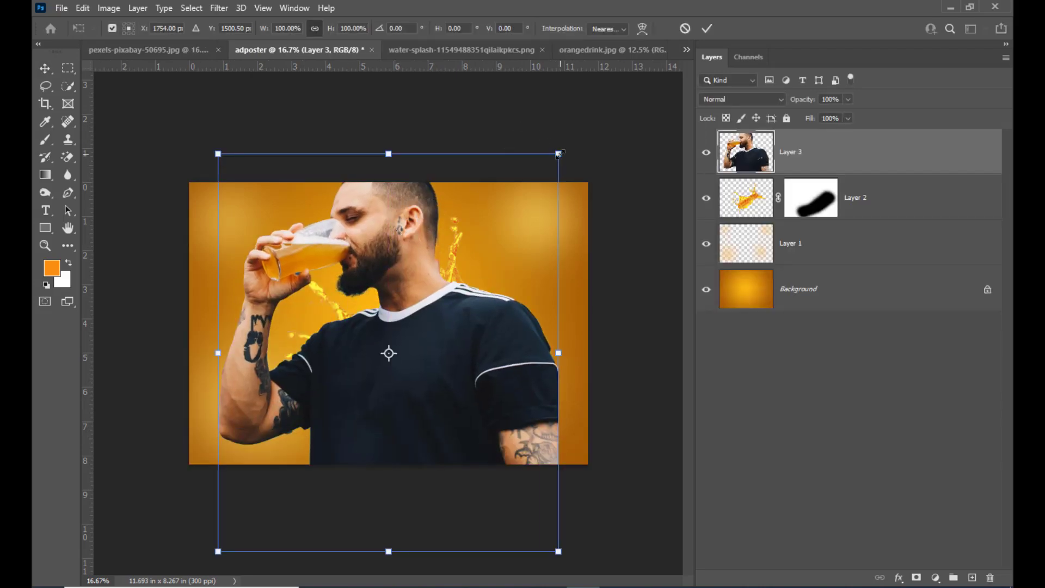
left_click_drag(559, 154, 460, 269)
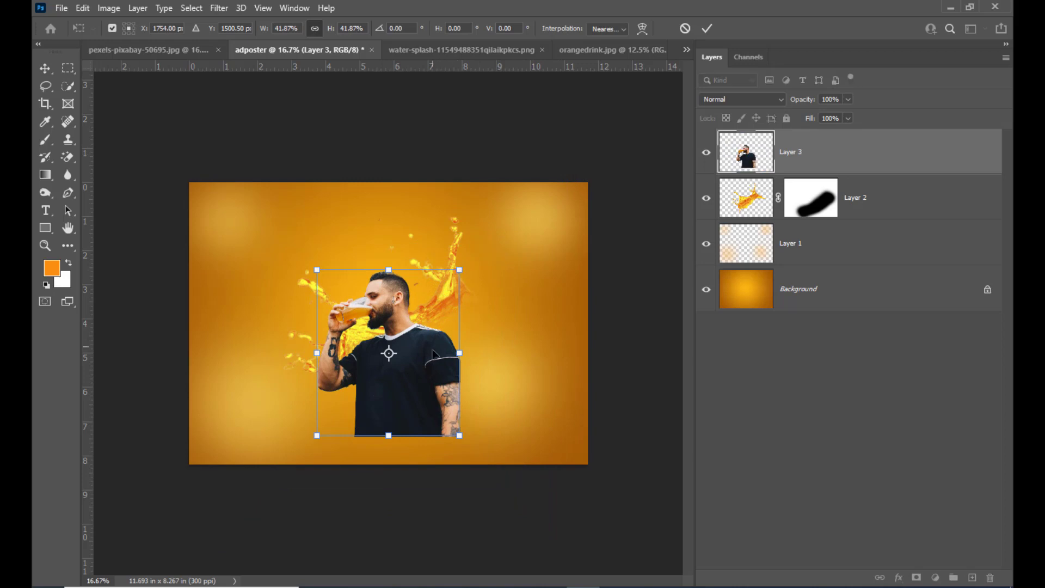
left_click_drag(433, 354, 425, 291)
key("Return")
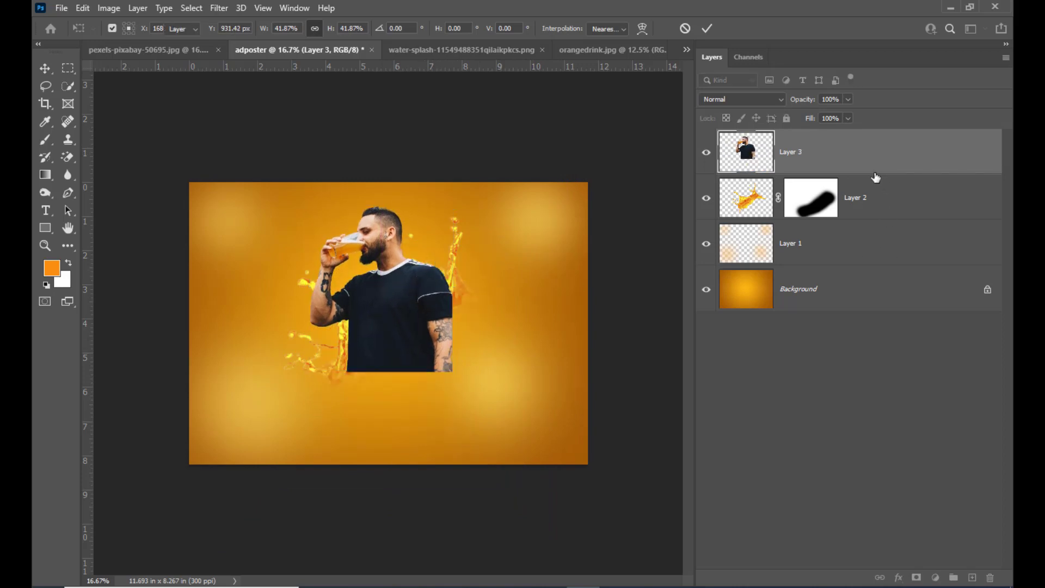
left_click_drag(863, 163, 856, 222)
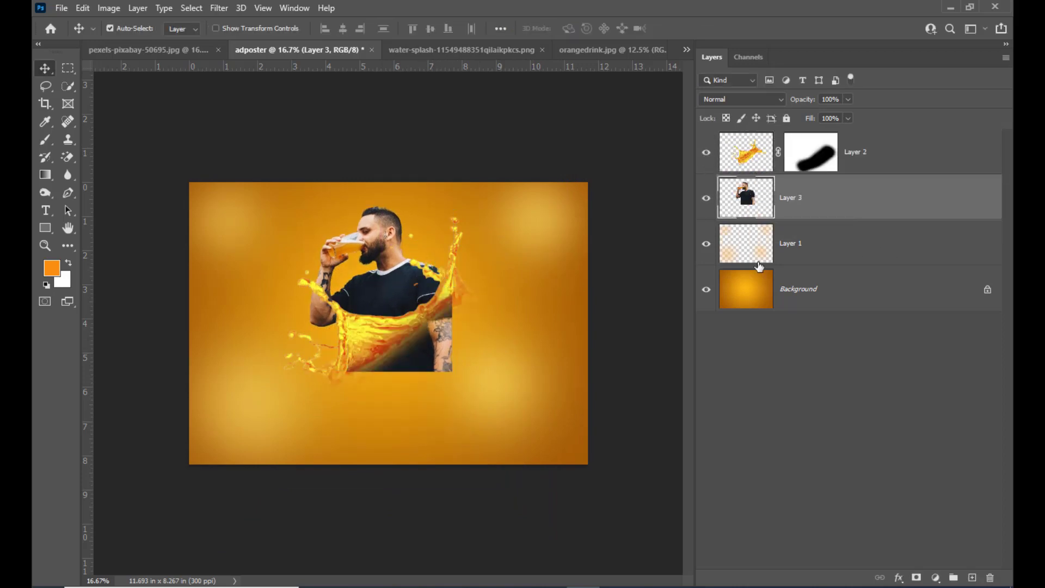
left_click_drag(400, 273, 398, 262)
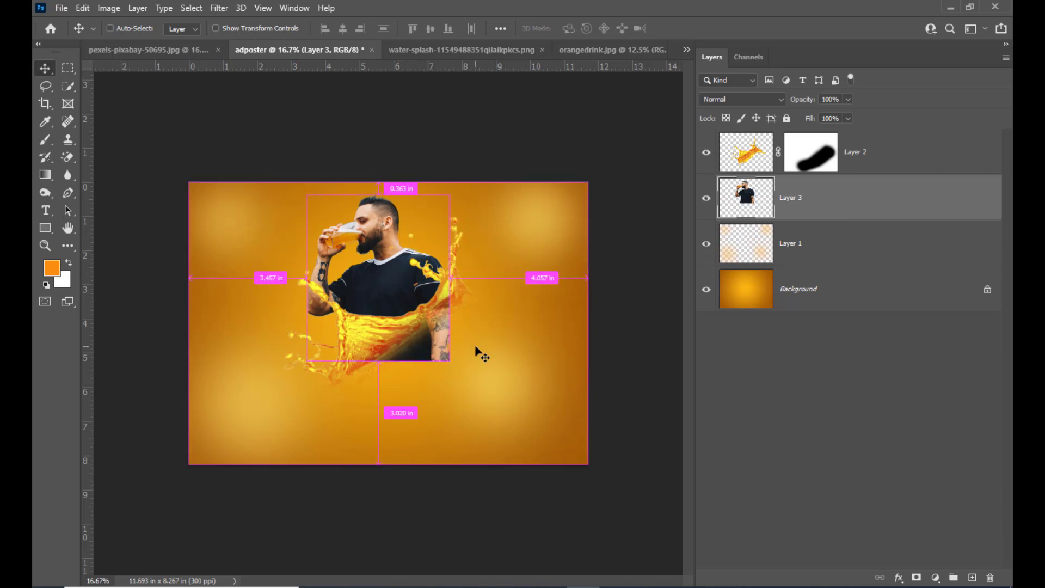
Step: Tilt the man about 18° counterclockwise and shrink him so he rises out of the splash
key("ctrl+t")
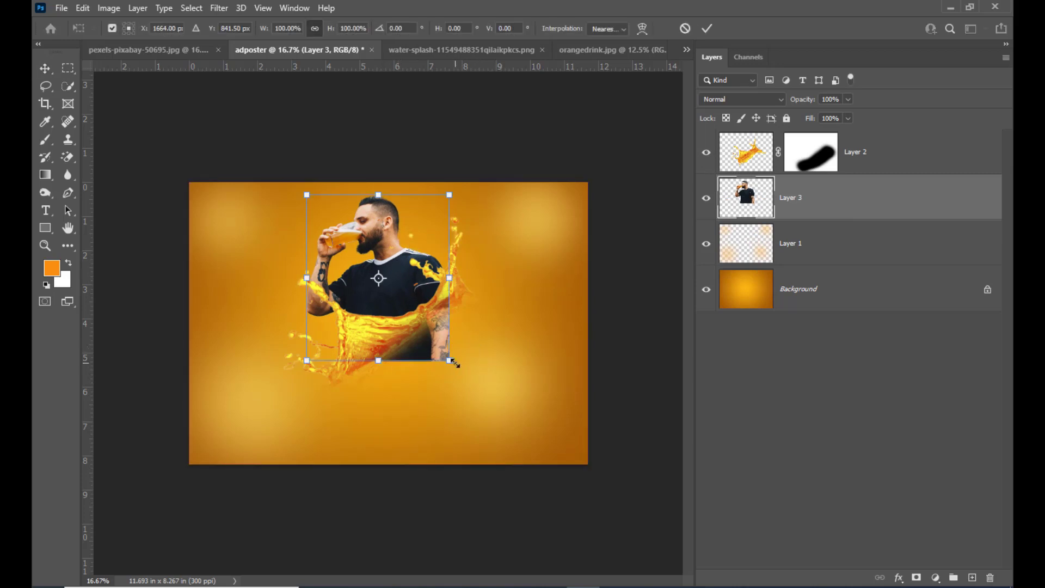
left_click_drag(449, 361, 476, 302)
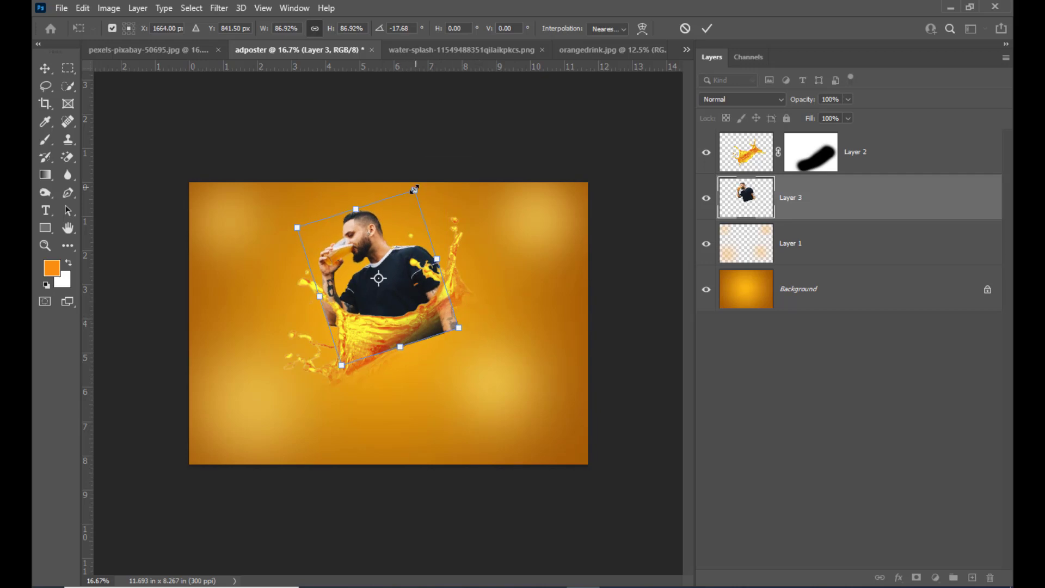
left_click_drag(414, 189, 402, 204)
left_click_drag(394, 257, 388, 260)
left_click_drag(403, 206, 409, 194)
key("Return")
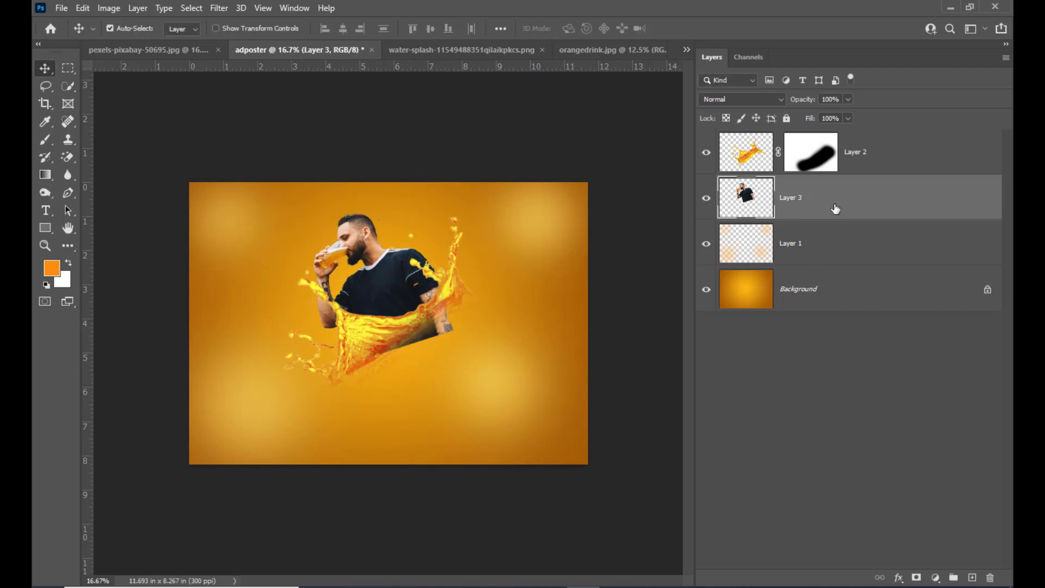
Step: Mask out the man's body below the splash with a black 400 px brush and apply the layer mask
left_click(916, 577)
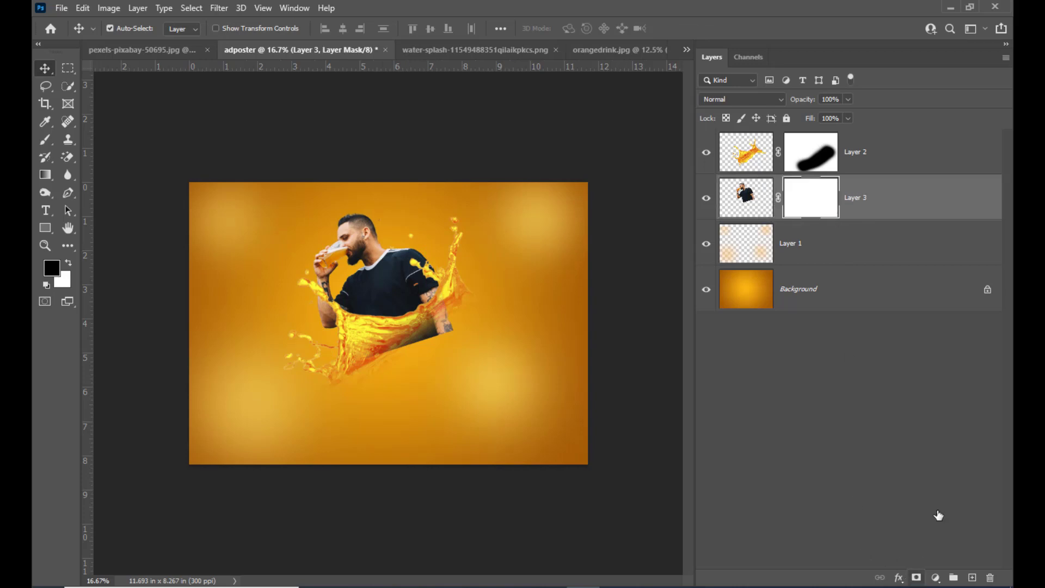
left_click(45, 139)
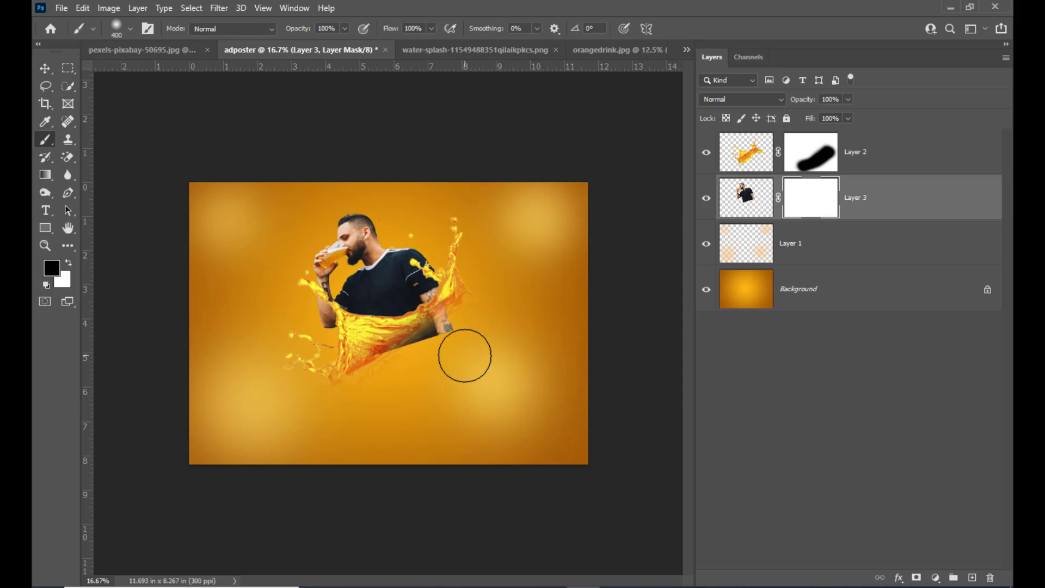
mouse_move(420, 362)
left_mouse_down()
mouse_move(479, 298)
mouse_move(420, 370)
mouse_move(451, 326)
mouse_move(407, 364)
mouse_move(449, 331)
mouse_move(418, 366)
mouse_move(396, 374)
mouse_move(439, 340)
mouse_move(358, 386)
mouse_move(406, 368)
mouse_move(369, 385)
mouse_move(398, 380)
left_mouse_up()
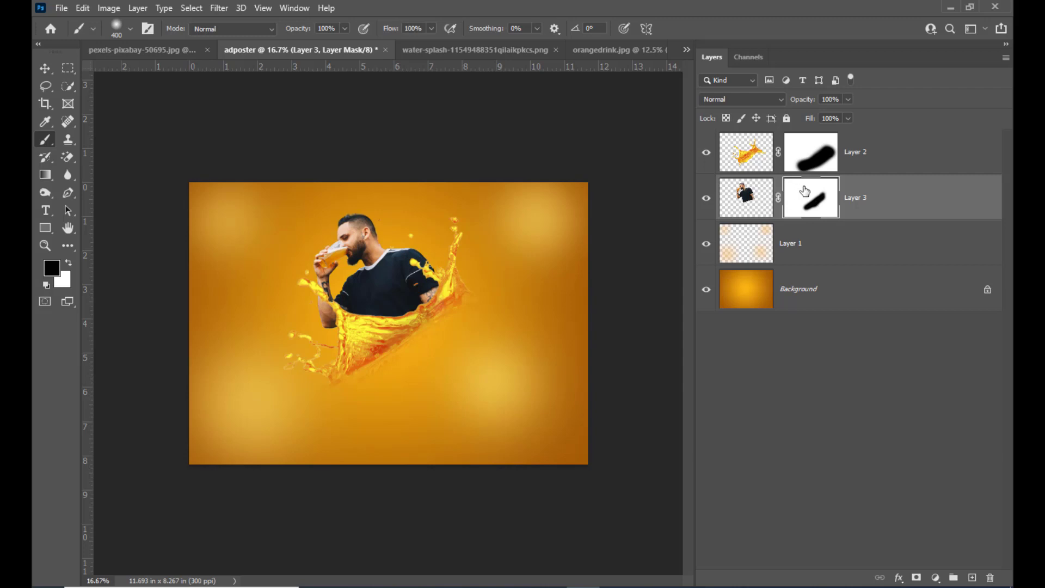
right_click(804, 191)
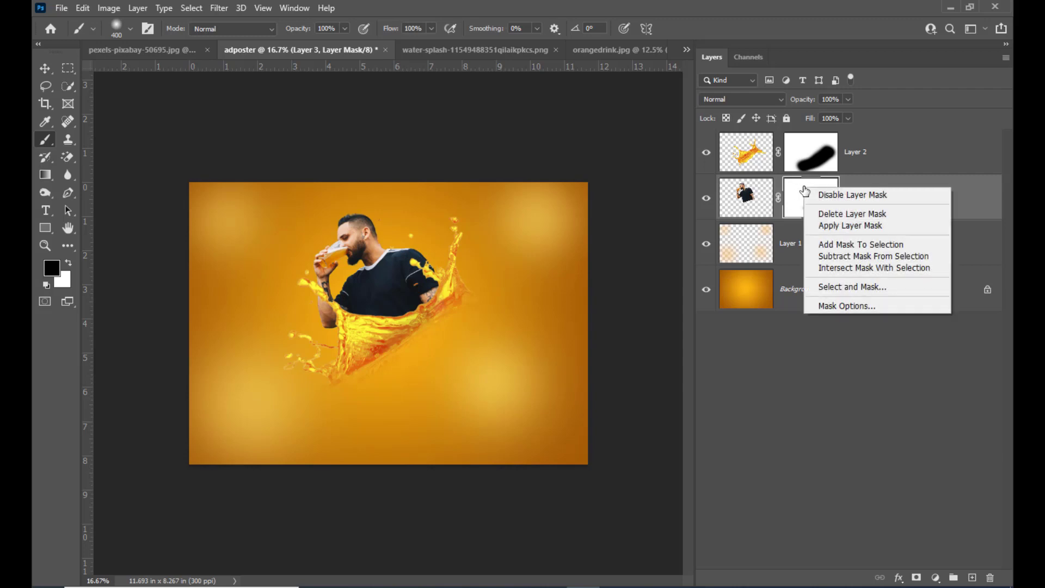
left_click(862, 226)
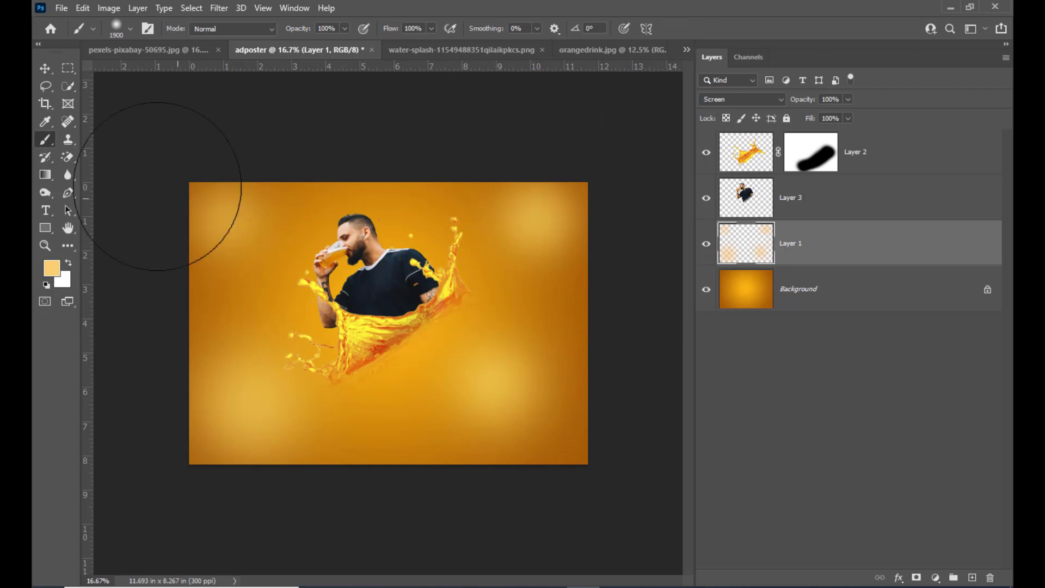
Step: Set the brush for Layer 1 to 30% flow and enlarge it to about 2300 px
right_click(46, 141)
left_click(66, 142)
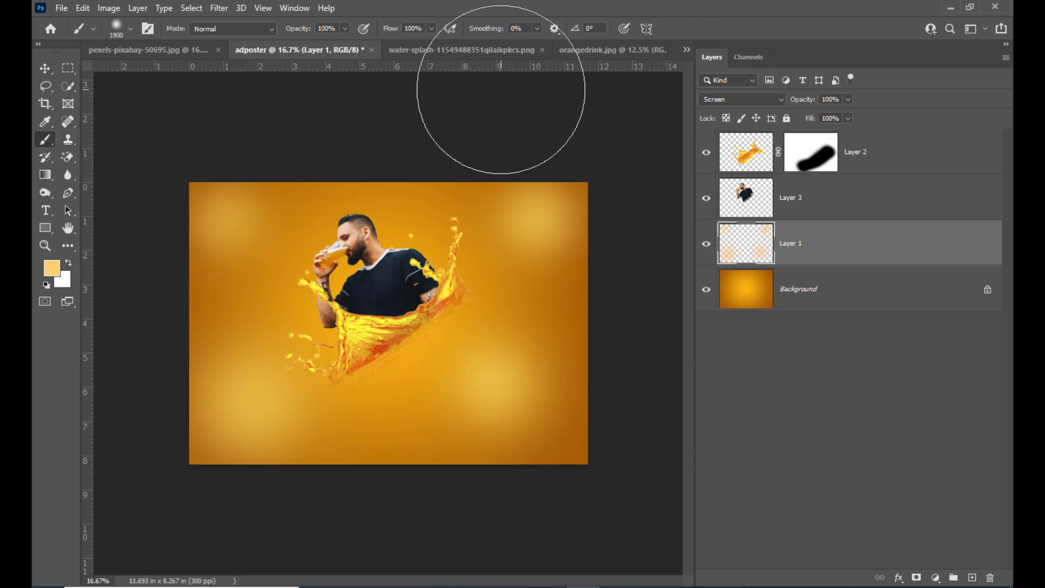
left_click(430, 29)
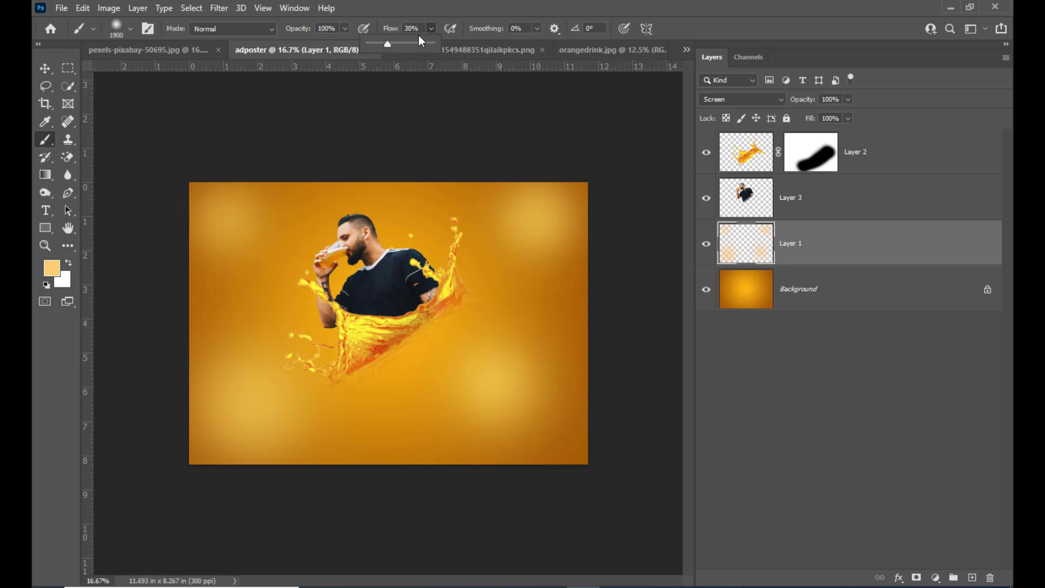
left_click(462, 5)
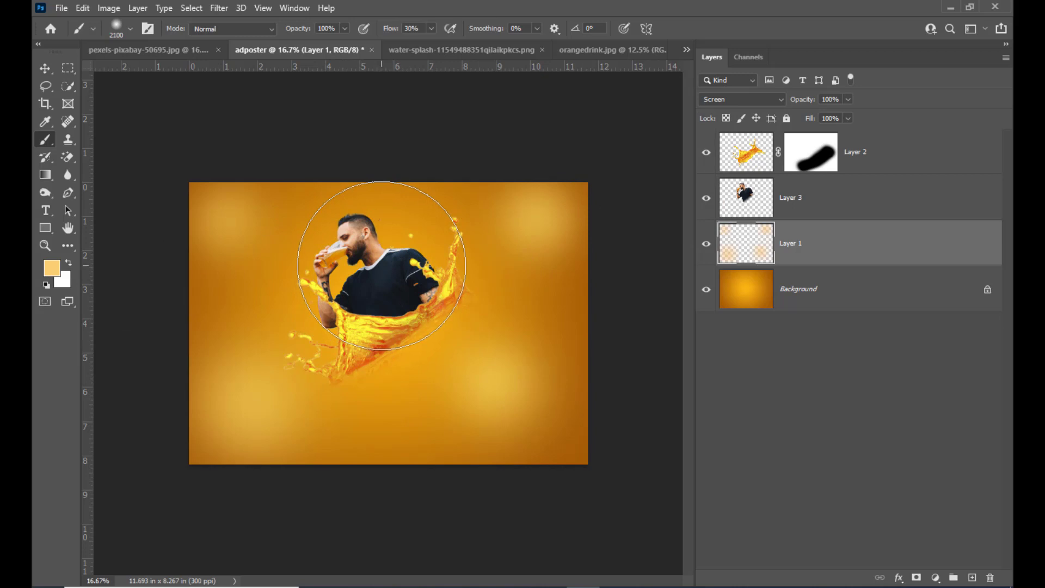
key("bracketright")
key("bracketright")
key("bracketright")
key("bracketright")
key("bracketright")
key("bracketleft")
key("bracketleft")
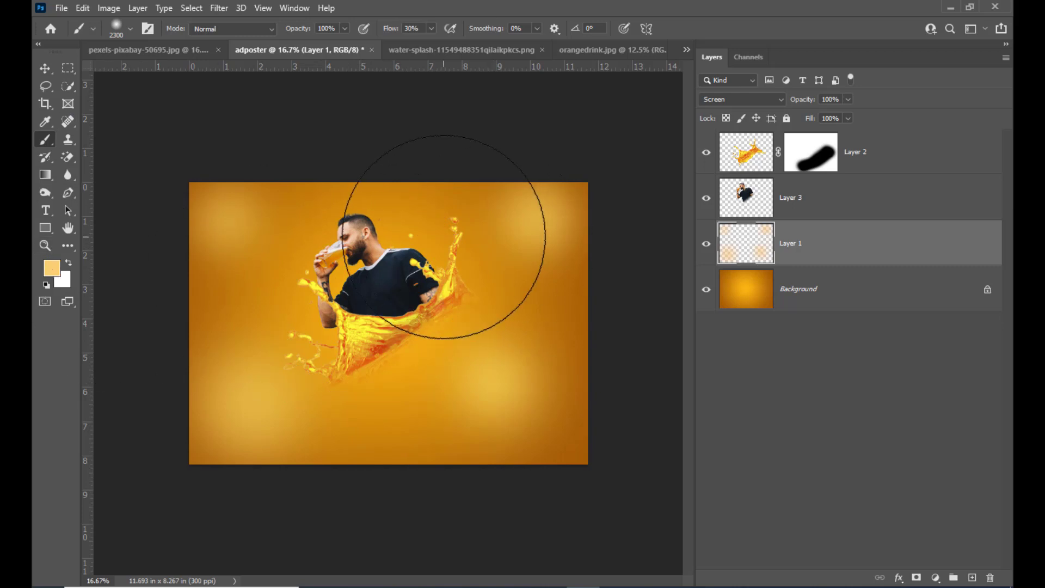
Step: Paint a soft light-orange glow behind the man on Layer 1, using a brush of about 2100 to 2400 px
left_click(56, 274)
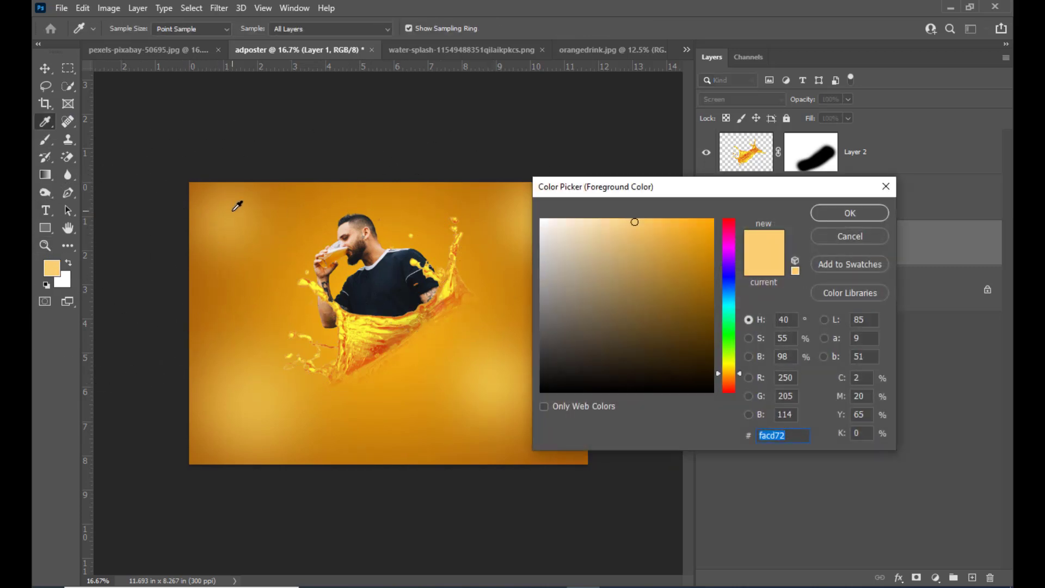
left_click(850, 236)
key("bracketright")
key("bracketright")
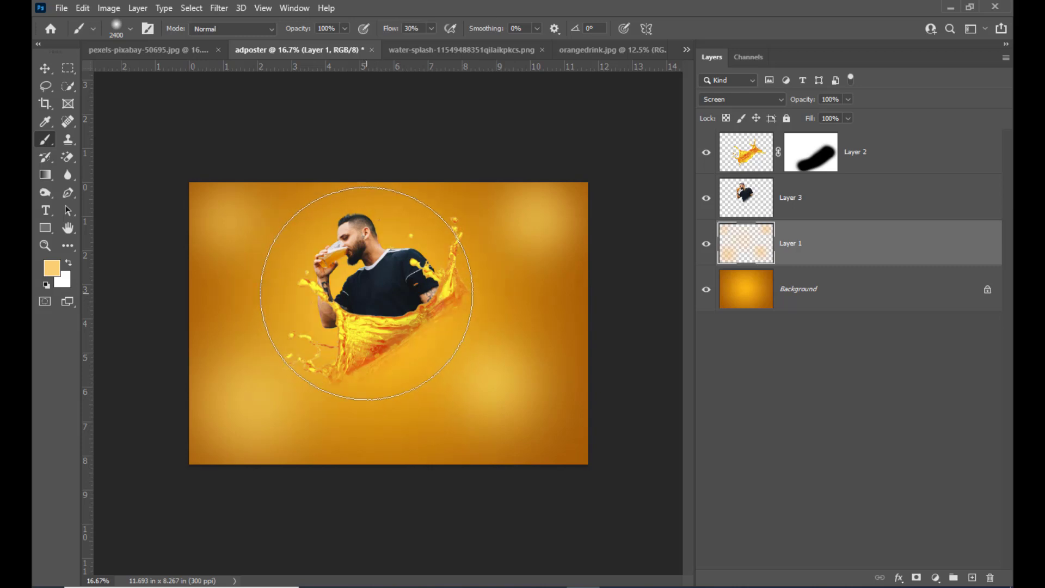
key("bracketleft")
left_click(370, 288)
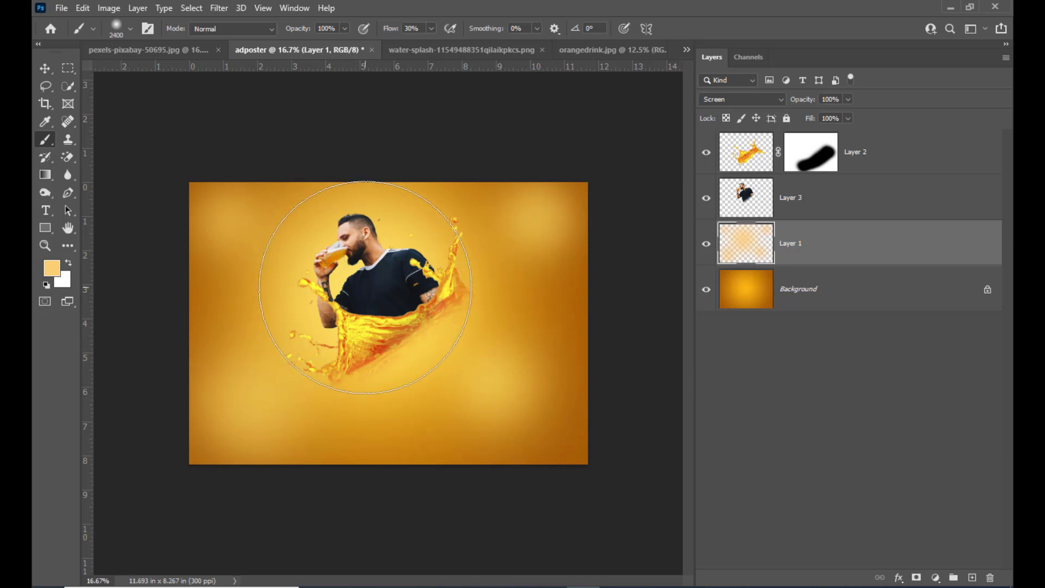
key("bracketleft")
key("bracketleft")
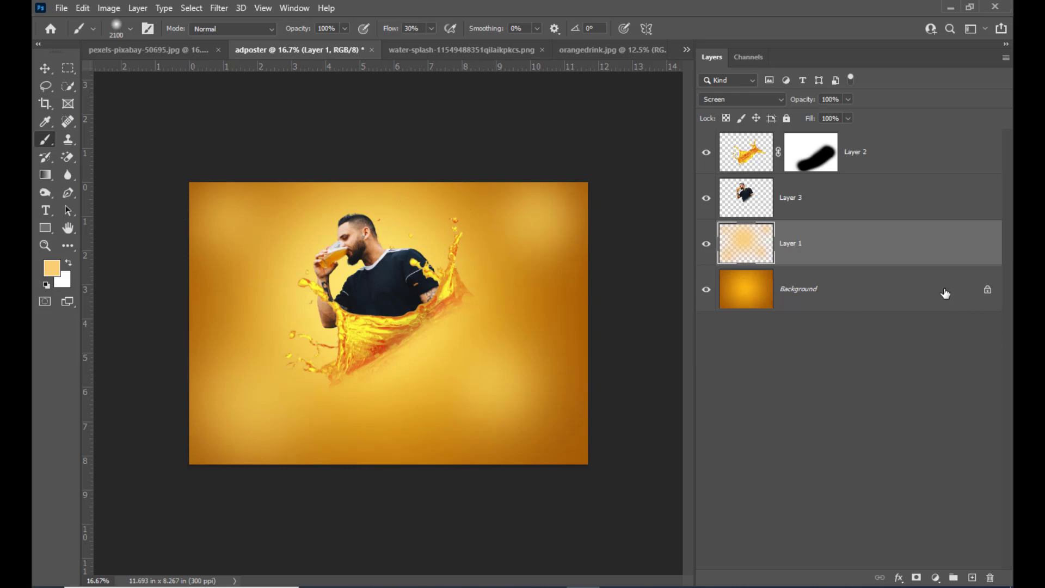
Step: Add a Hue/Saturation adjustment layer above the splash layer with hue -8 and a moderately increased saturation
left_click(905, 157)
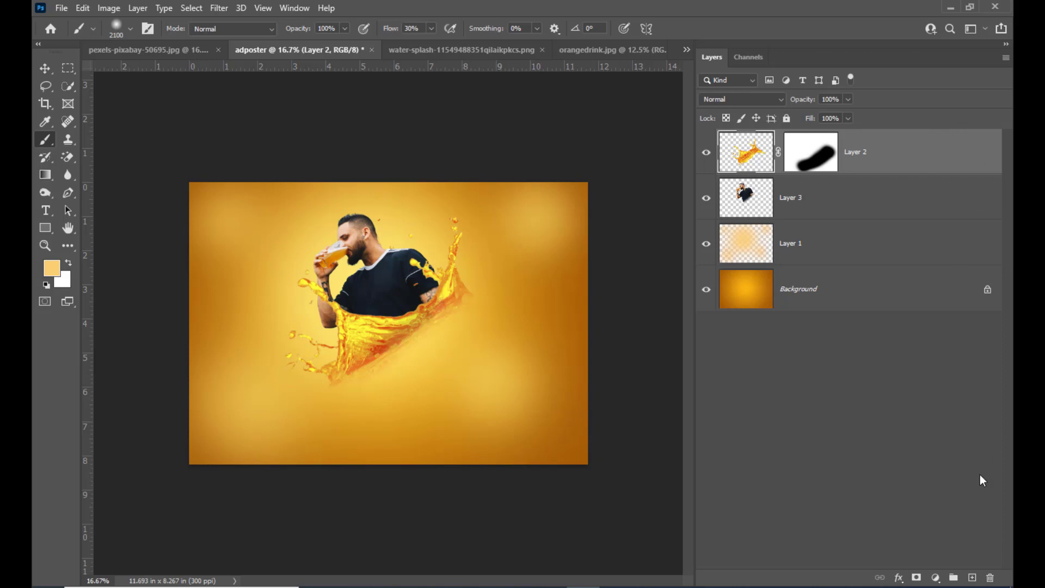
left_click(936, 577)
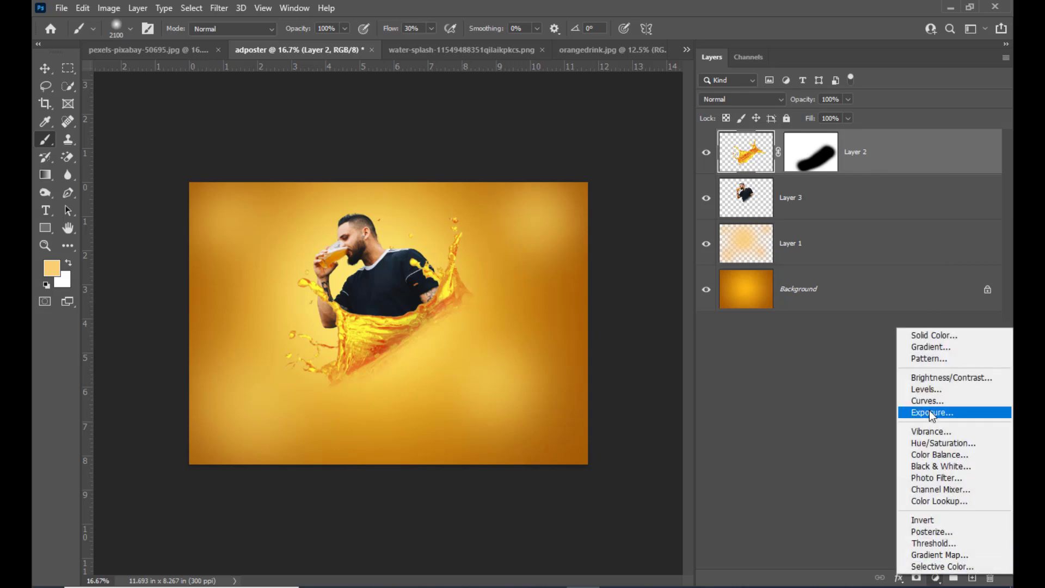
left_click(940, 445)
left_click_drag(695, 217, 654, 210)
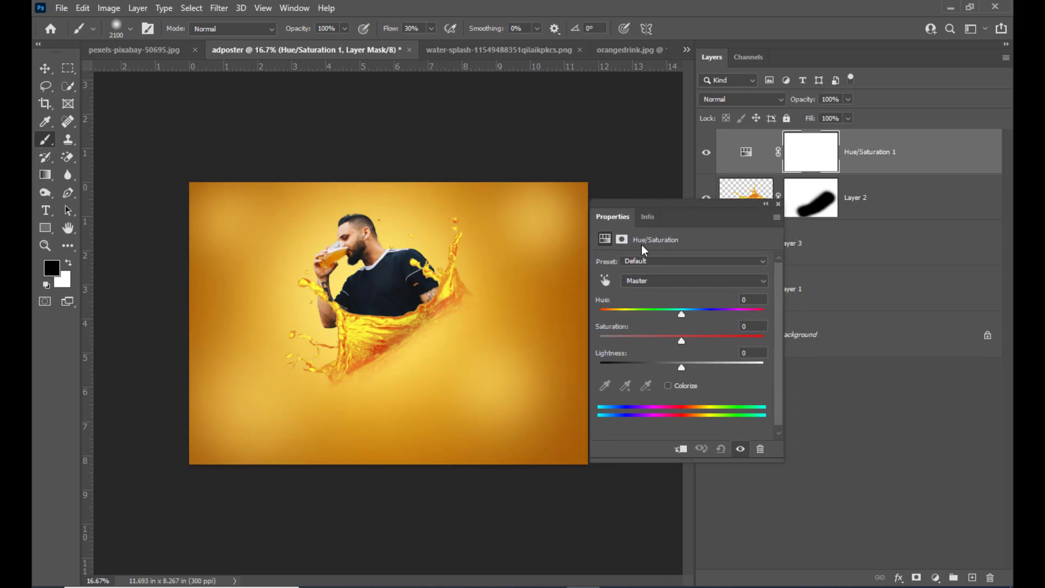
left_click_drag(631, 206, 655, 198)
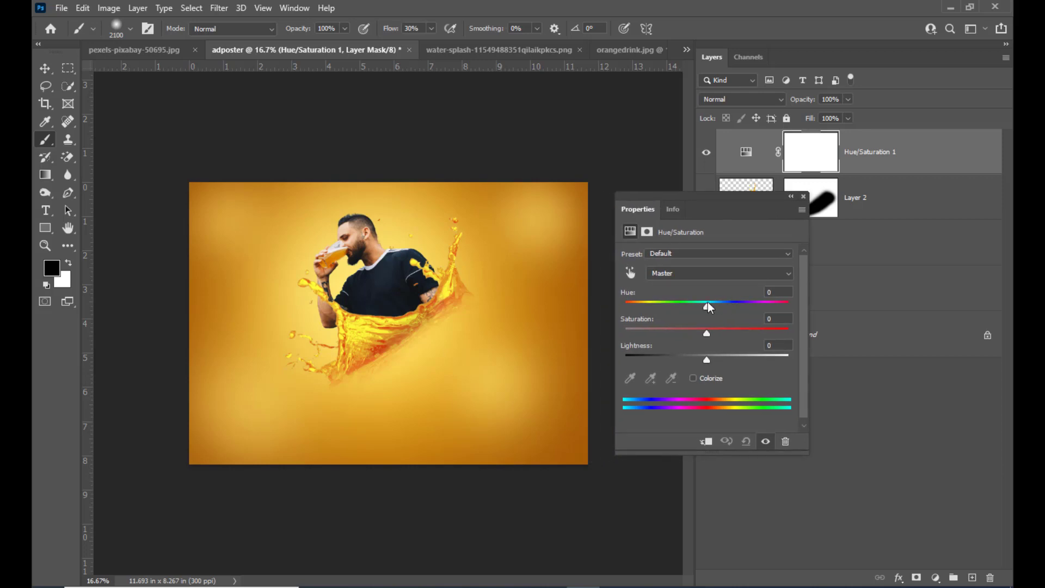
left_click_drag(708, 310, 702, 314)
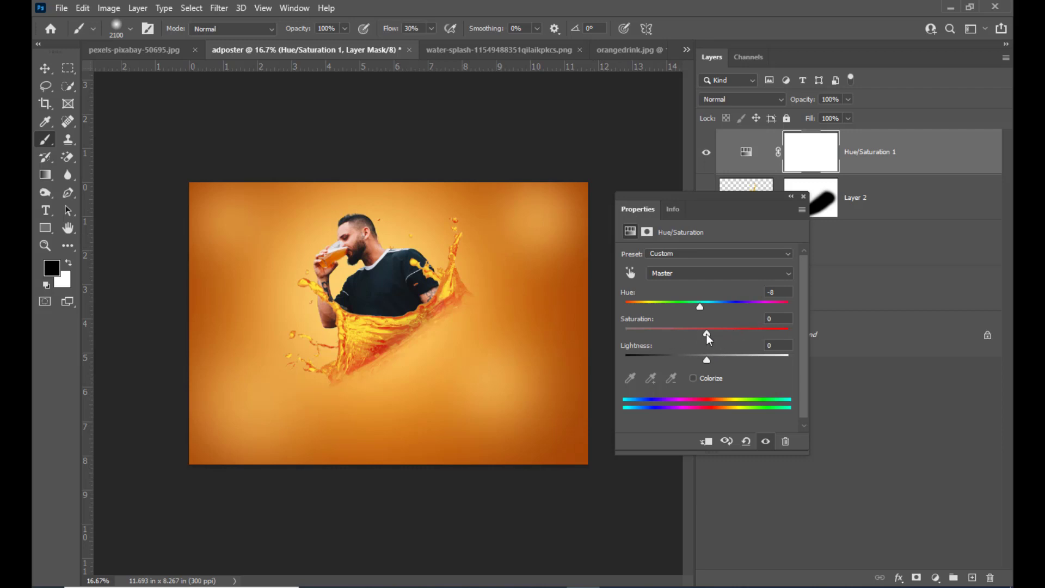
left_click_drag(707, 334, 725, 335)
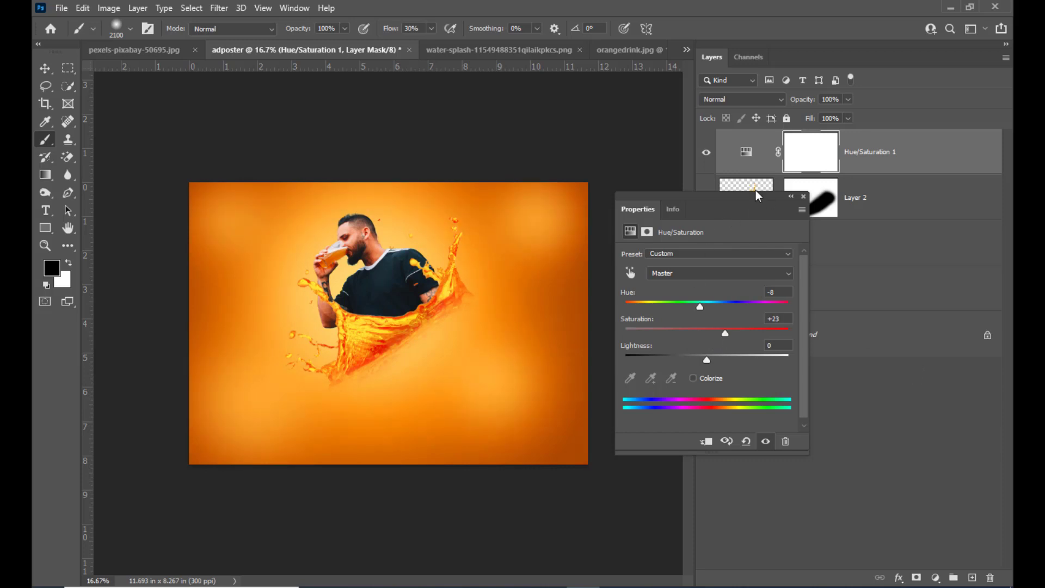
left_click_drag(690, 196, 675, 202)
left_click(787, 205)
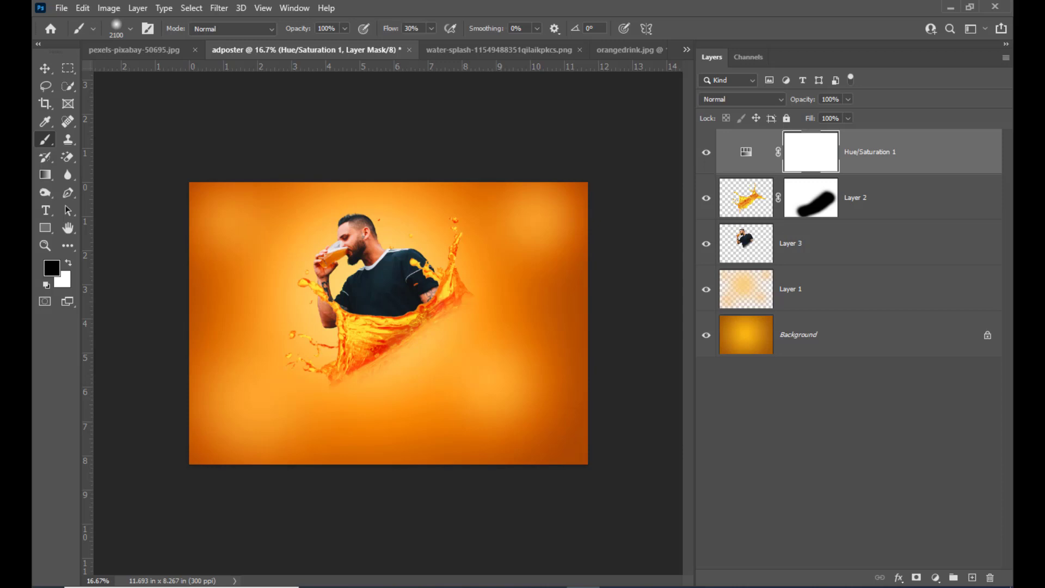
Step: Open the orangetexture image and bring it into the adposter document as a new layer above the Hue/Saturation layer
key("ctrl+o")
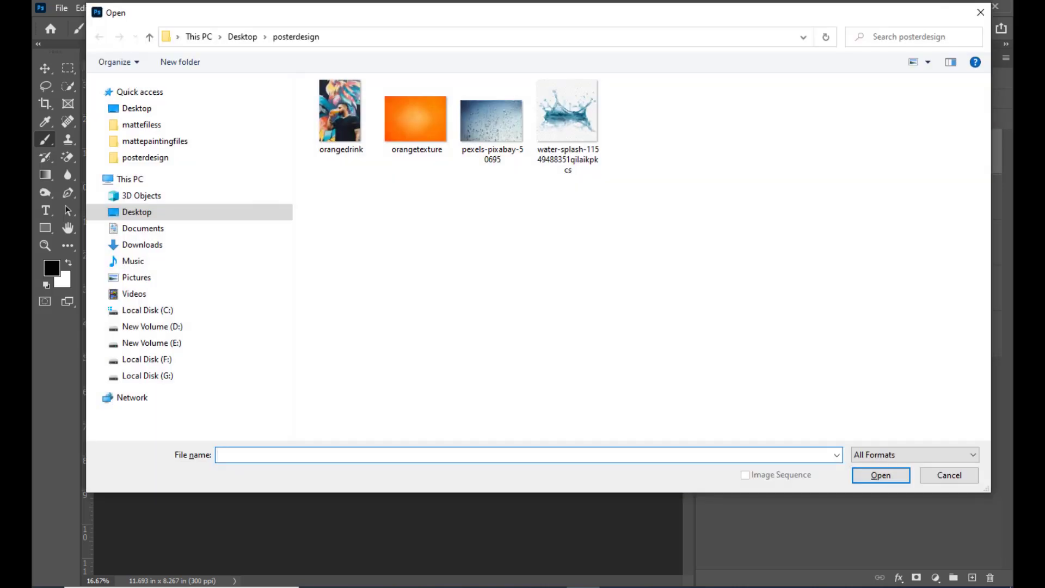
left_click(438, 114)
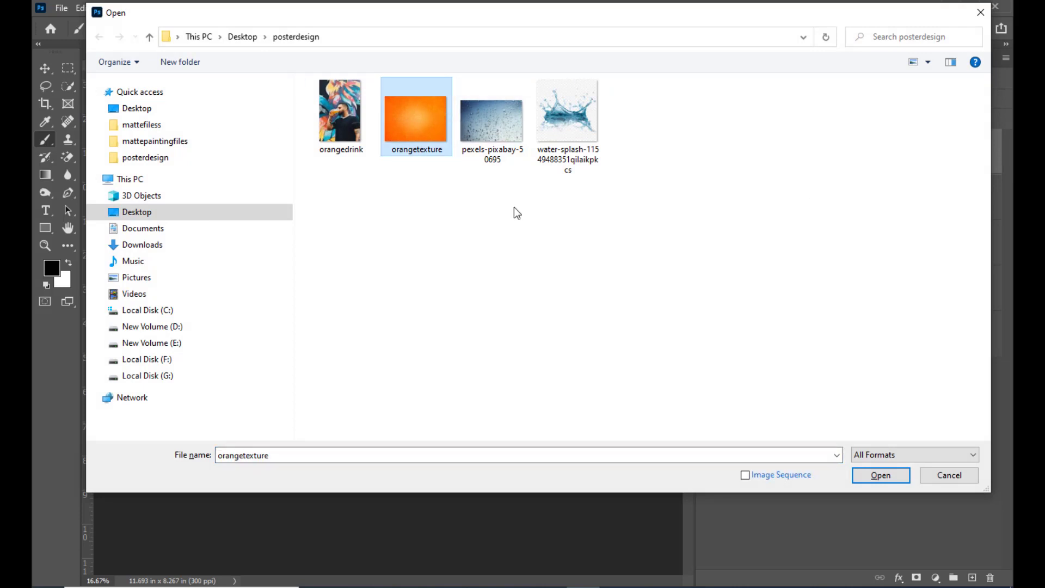
left_click(881, 475)
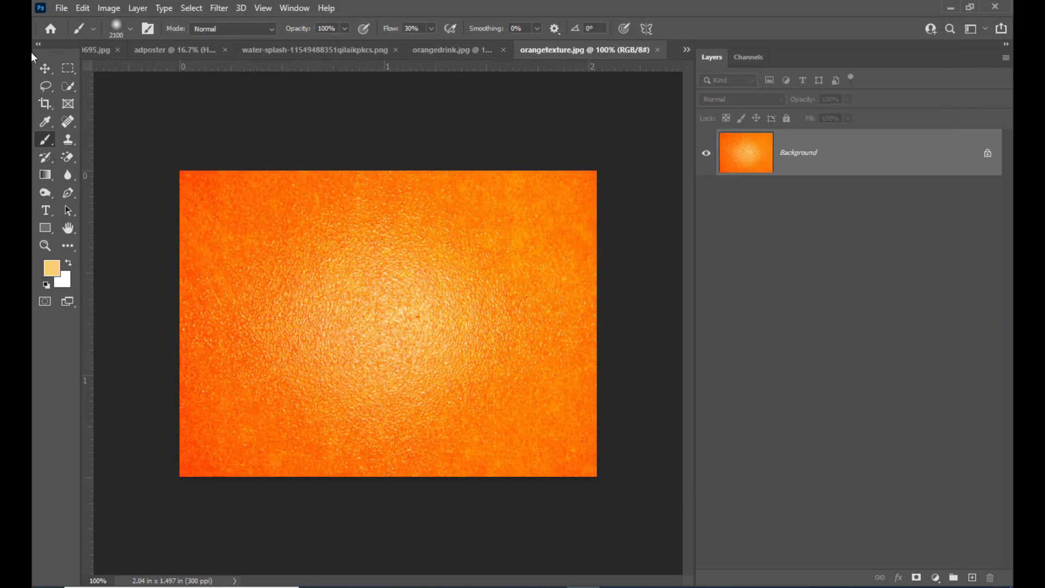
left_click(44, 69)
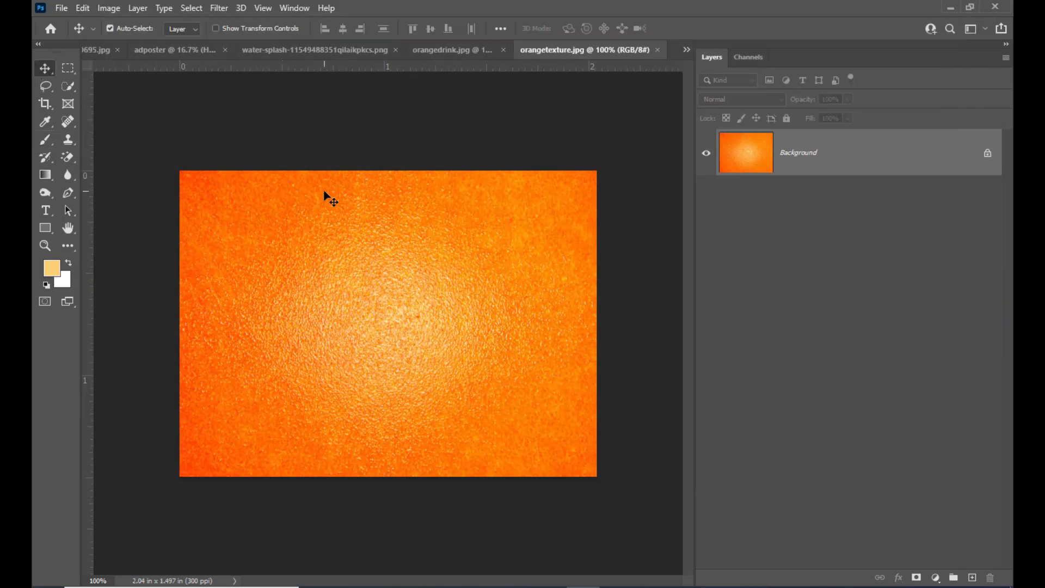
left_click_drag(347, 203, 198, 87)
left_click_drag(406, 332, 401, 336)
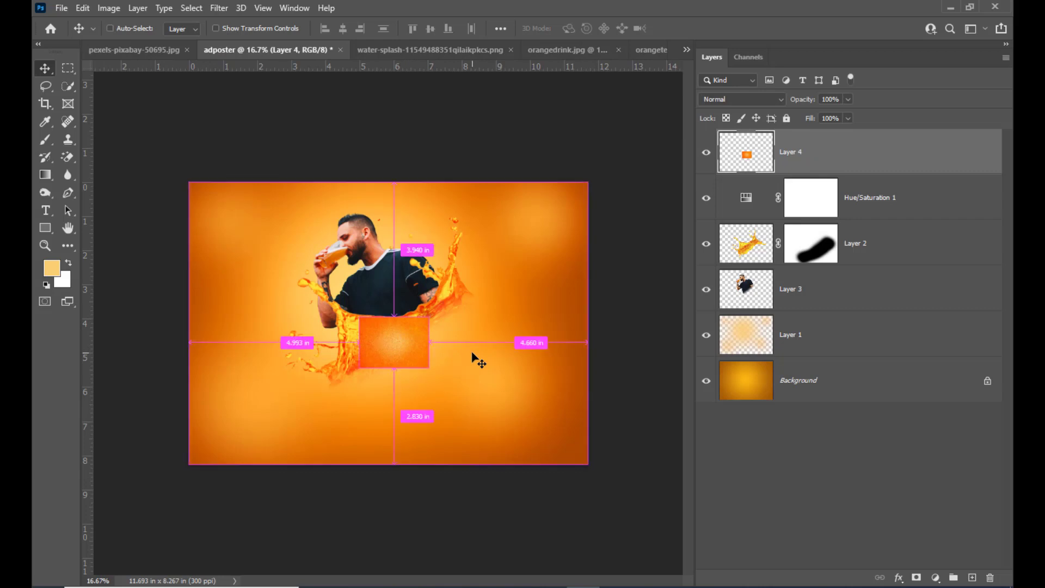
Step: Scale the orange texture to about 629% to cover the whole canvas, and place its layer directly beneath Layer 3
key("ctrl+t")
left_click_drag(430, 314, 611, 178)
left_click_drag(527, 213, 520, 206)
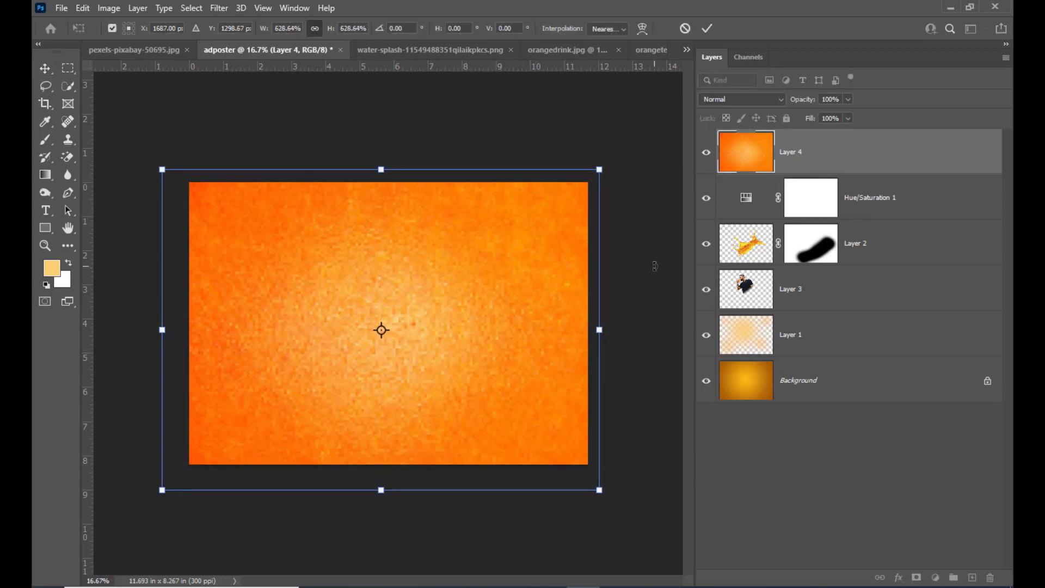
key("Return")
left_click_drag(530, 297, 514, 260)
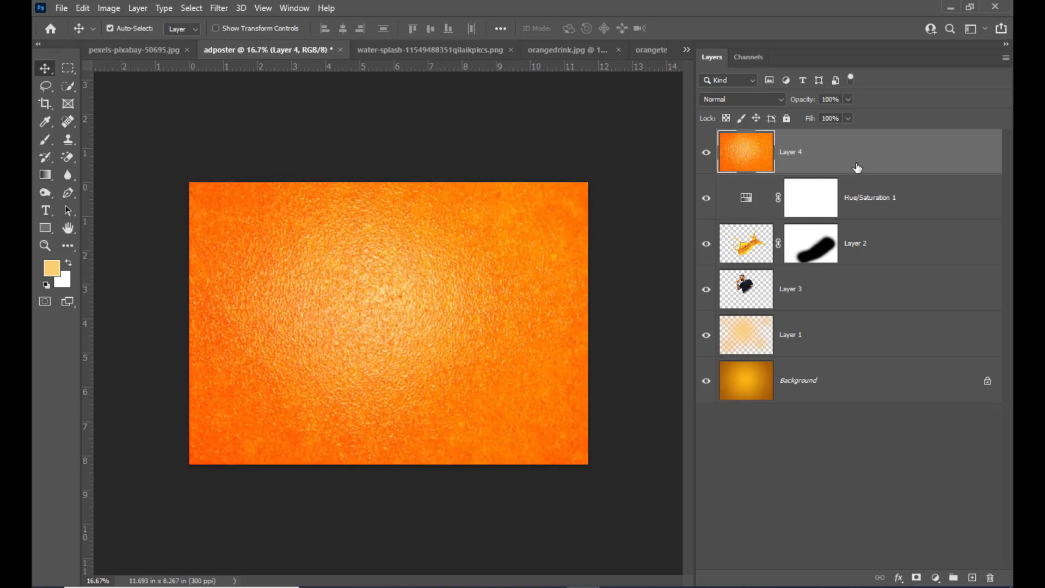
left_click_drag(861, 147, 835, 297)
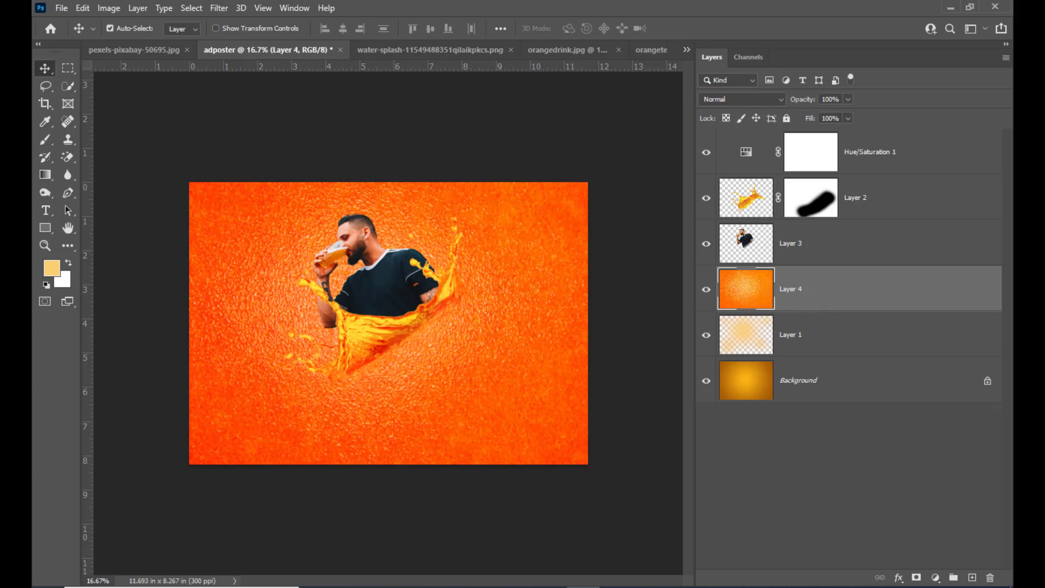
Step: Add a hide-all mask to Layer 4 and set up the Brush with white as foreground colour and 80% flow
left_click(916, 578, "alt")
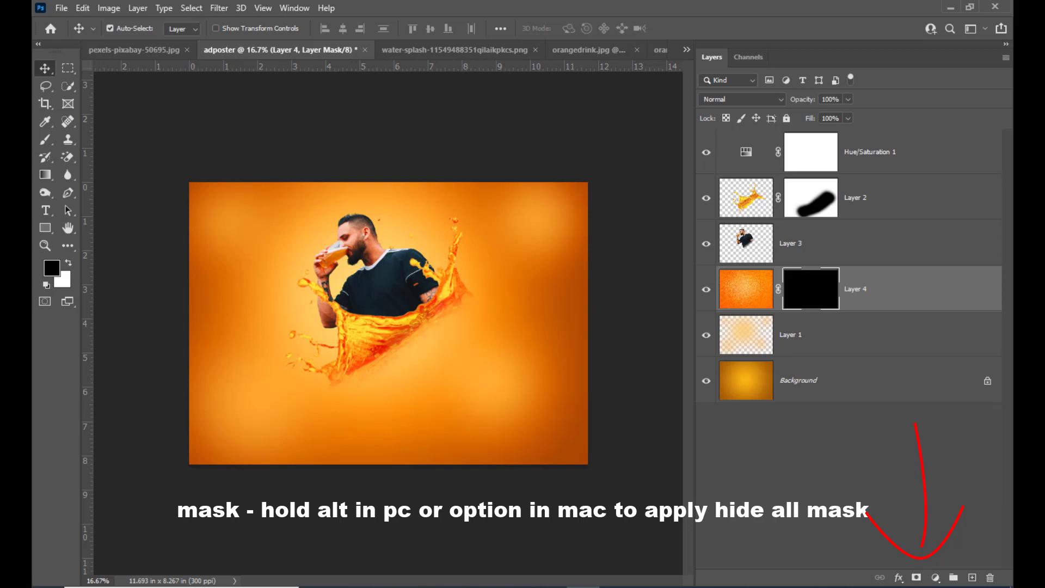
left_click(46, 140)
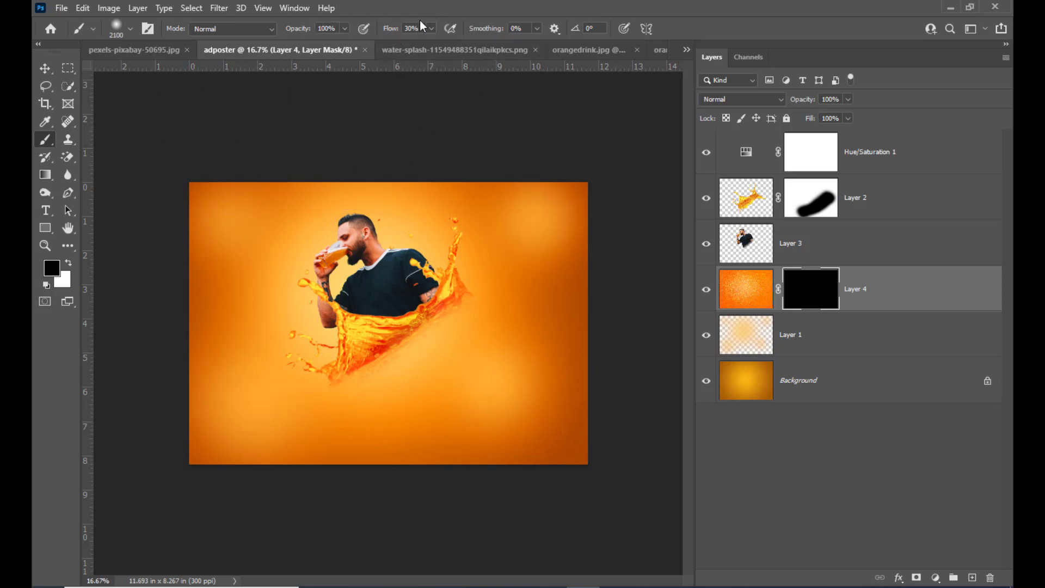
left_click(431, 29)
left_click_drag(431, 44, 466, 49)
type("80")
key("Tab")
left_click(69, 263)
left_click(46, 68)
left_click(45, 139)
Step: Reveal the texture around the man on the Layer 4 mask with soft white dabs of 3200 and 2800 px
key("bracketright")
key("bracketright")
key("bracketright")
key("bracketright")
key("bracketright")
key("bracketright")
key("bracketright")
key("bracketright")
key("bracketright")
key("bracketright")
key("bracketright")
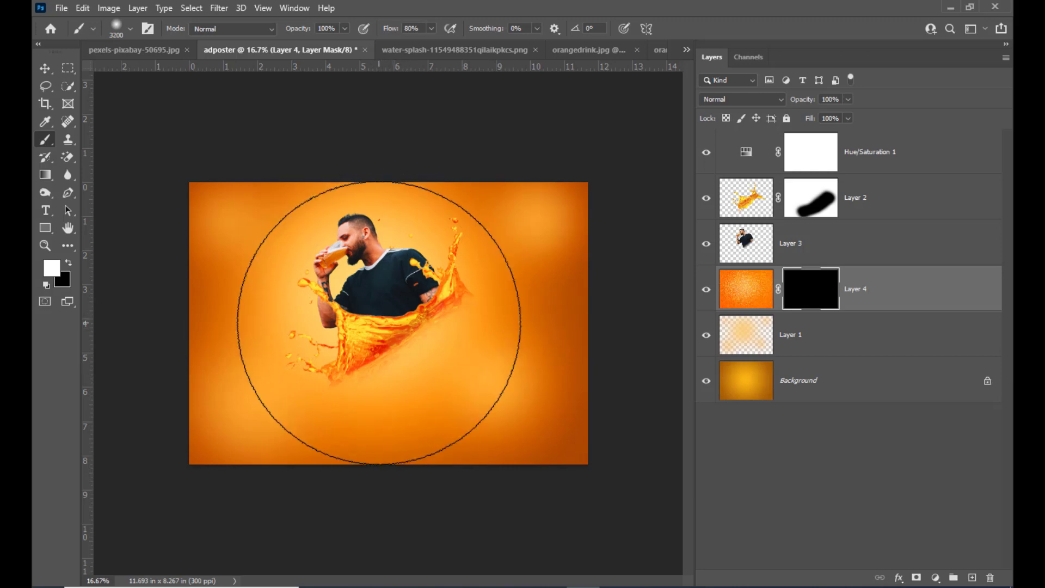
left_click(379, 321)
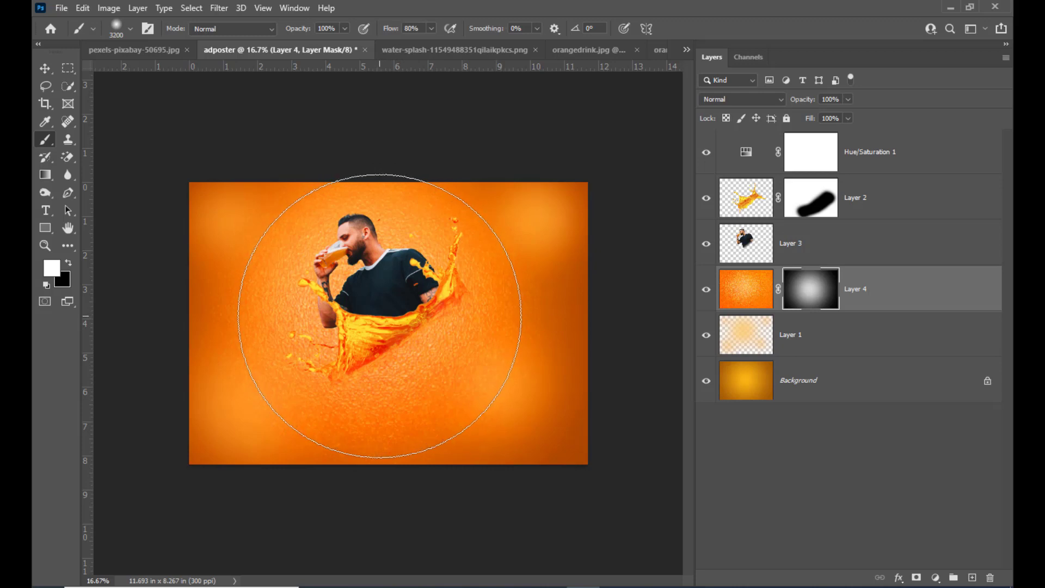
key("bracketleft")
key("bracketleft")
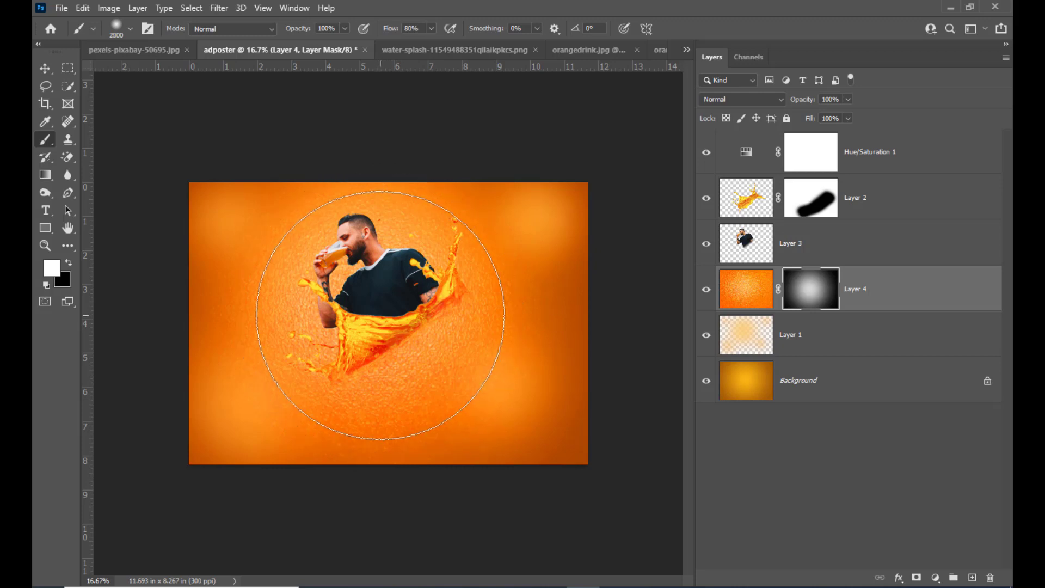
left_click(379, 314)
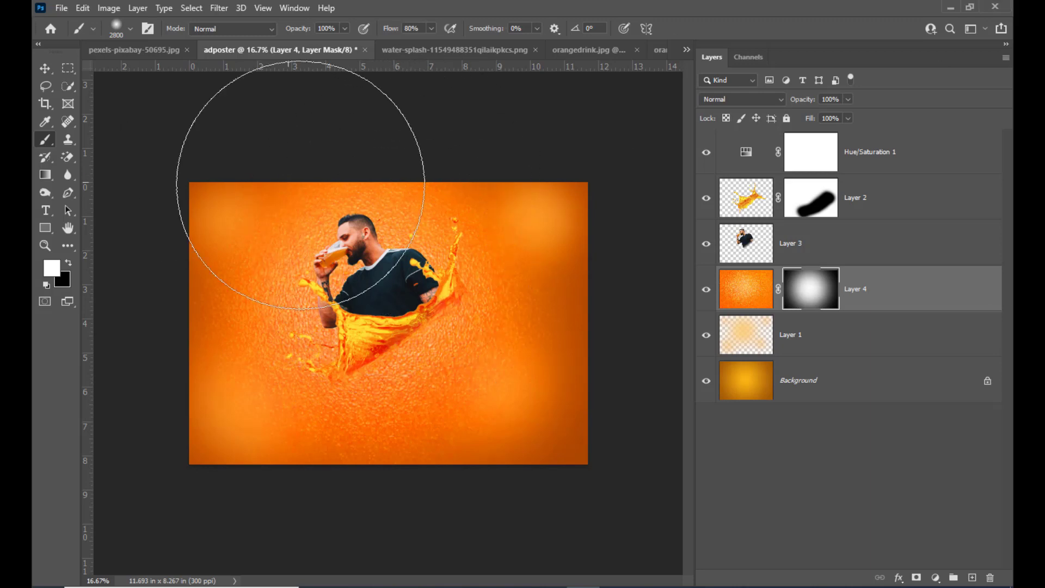
left_click(45, 68)
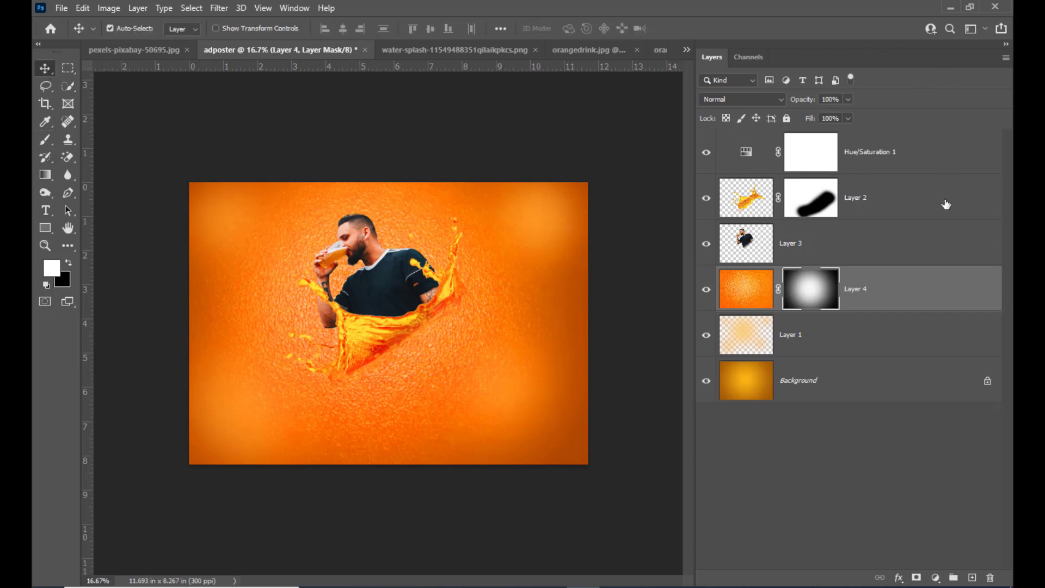
Step: Rename Layer 1 as brightspots and duplicate it to strengthen the background glow
left_click(828, 337)
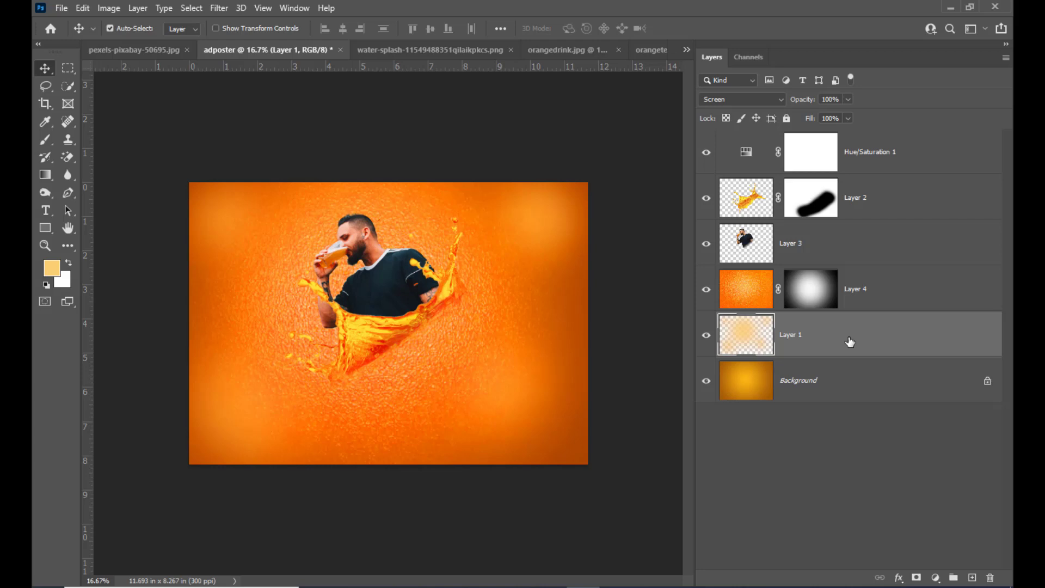
double_click(791, 334)
type("brightspots")
key("Return")
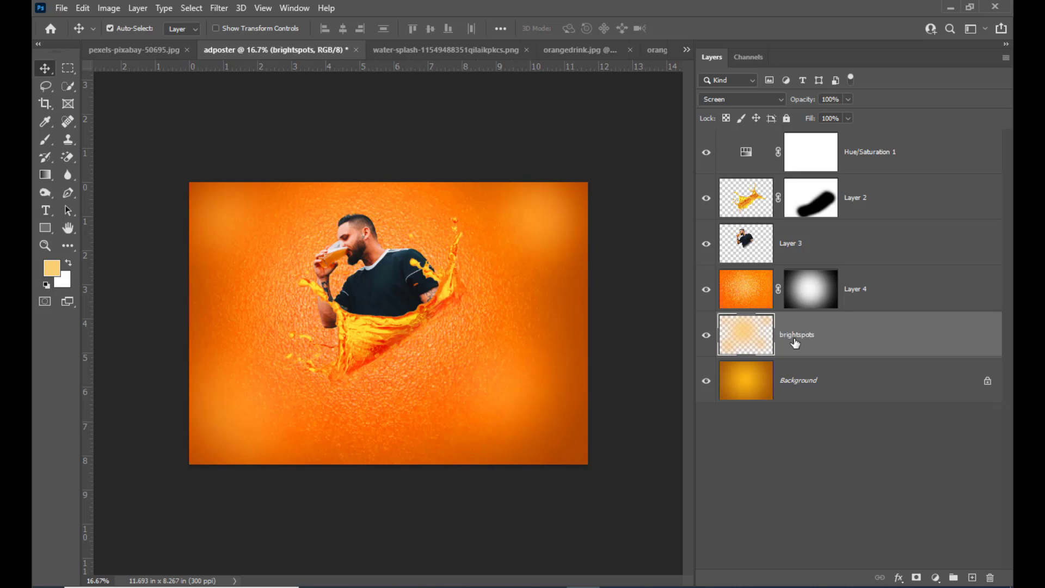
key("ctrl+j")
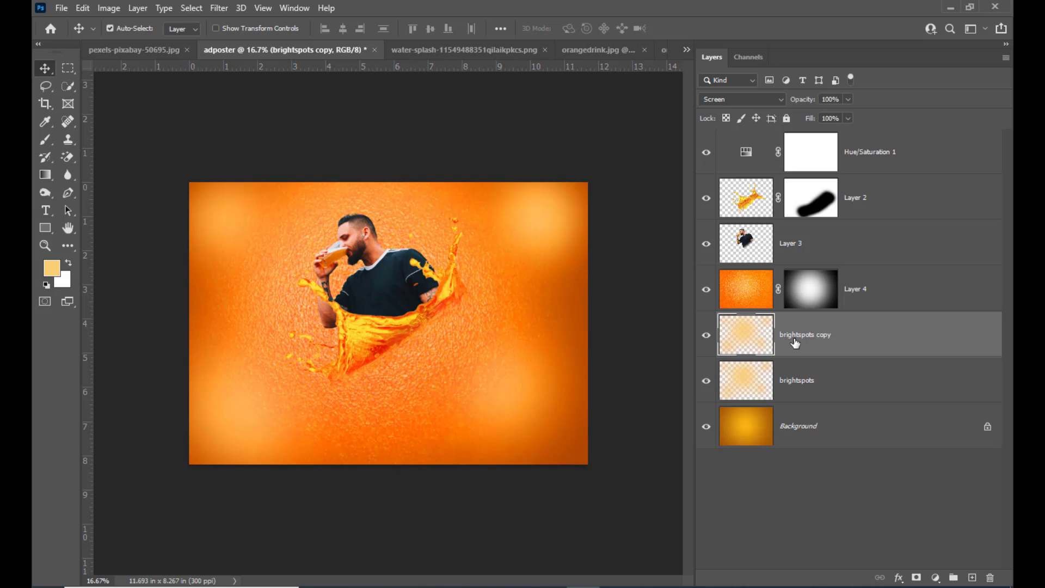
Step: Open the pexels-pixabay-50695 water-drop image and bring it into adposter above the Hue/Saturation layer
left_click(892, 148)
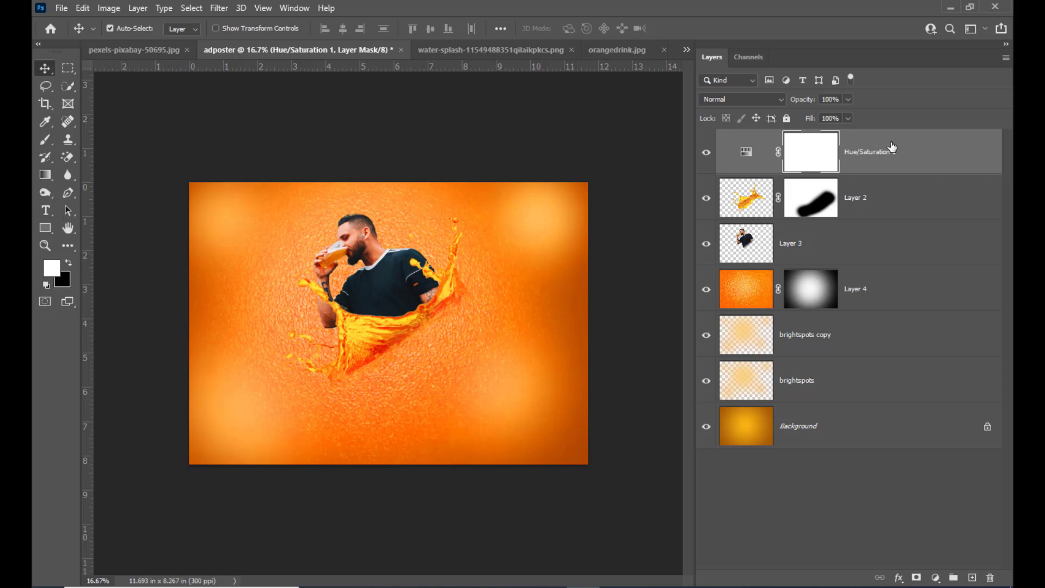
key("ctrl+o")
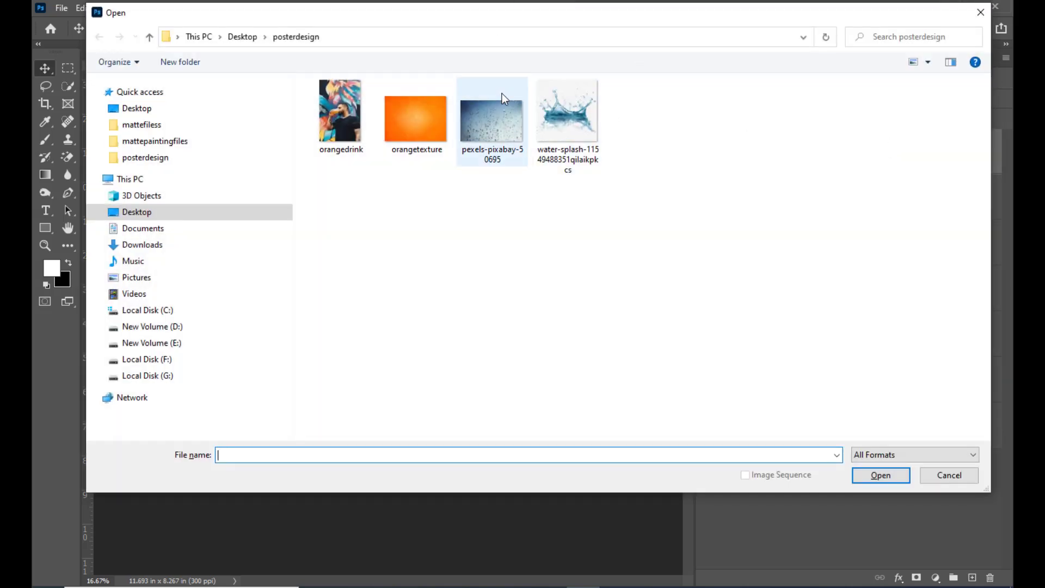
left_click(500, 112)
left_click(880, 475)
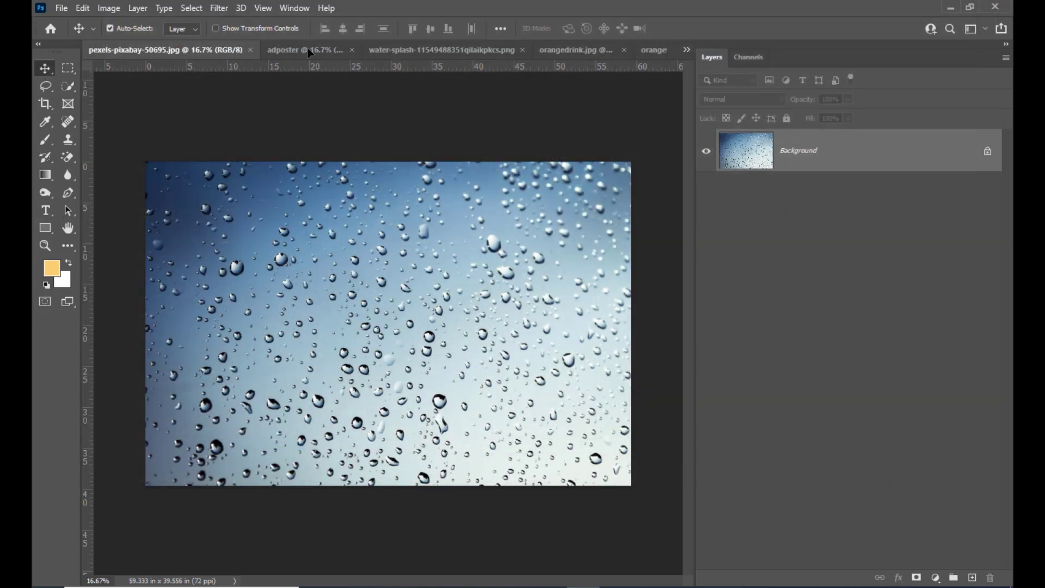
left_click_drag(309, 53, 409, 340)
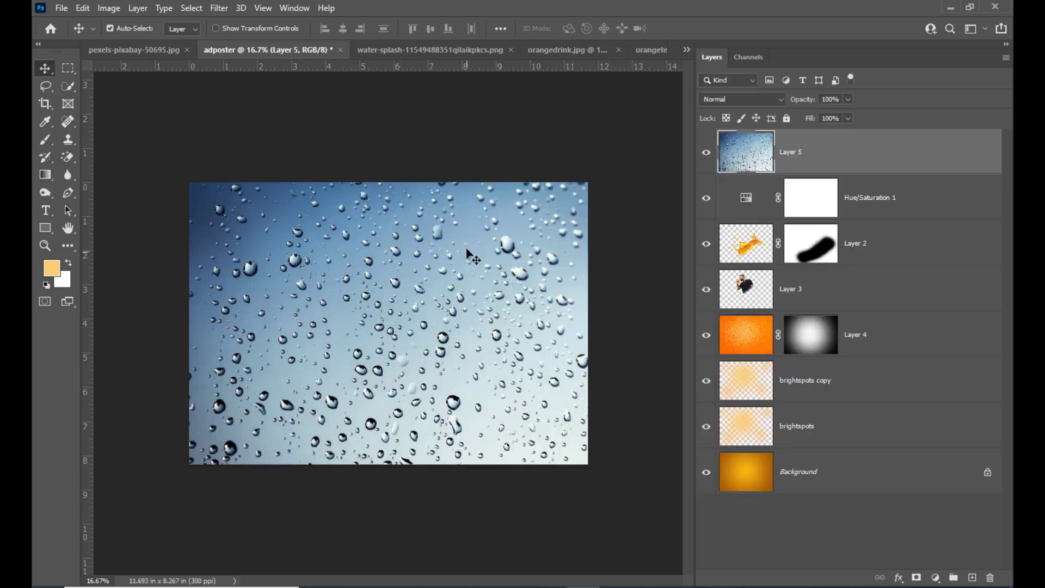
Step: Scale the water-drop layer to about 93% and reposition it so it covers the whole canvas
left_click_drag(467, 253, 434, 263)
key("ctrl+t")
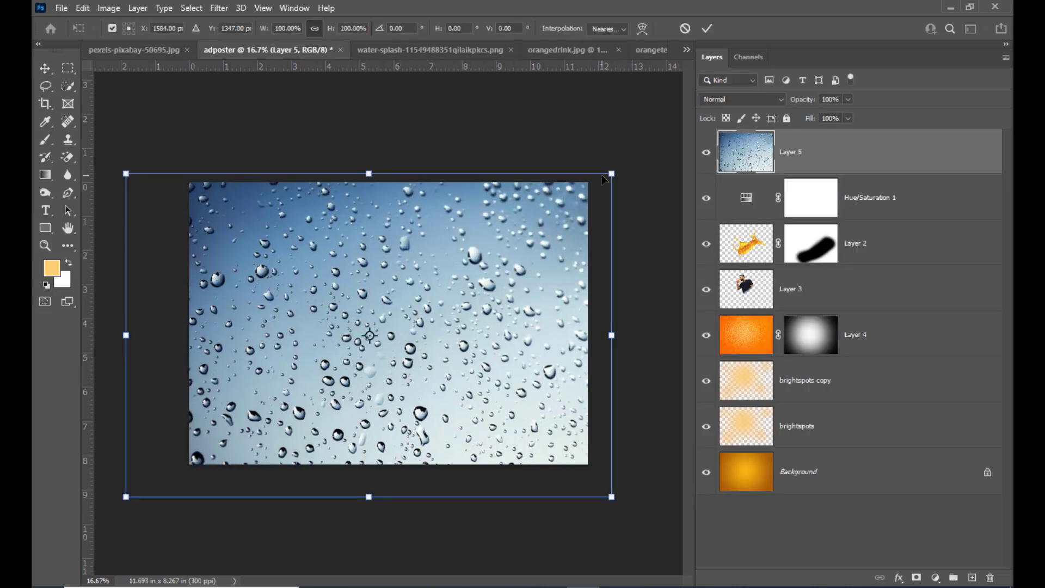
mouse_move(611, 174)
left_mouse_down()
mouse_move(538, 194)
mouse_move(594, 185)
left_mouse_up()
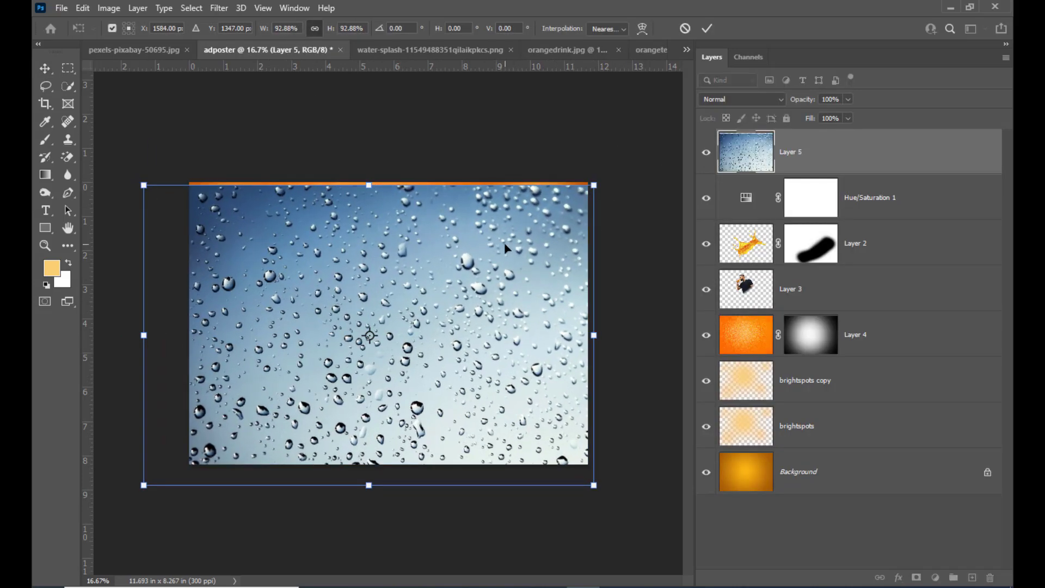
left_click_drag(505, 248, 517, 236)
key("Return")
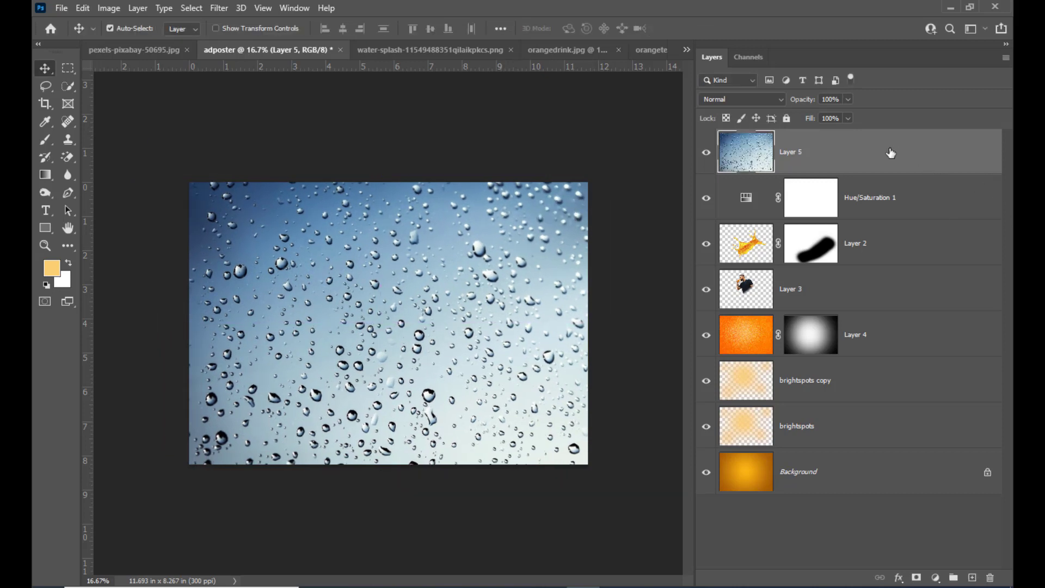
Step: Place the water-drop layer directly beneath Layer 3 and set its blend mode to Soft Light
left_click_drag(885, 154, 858, 303)
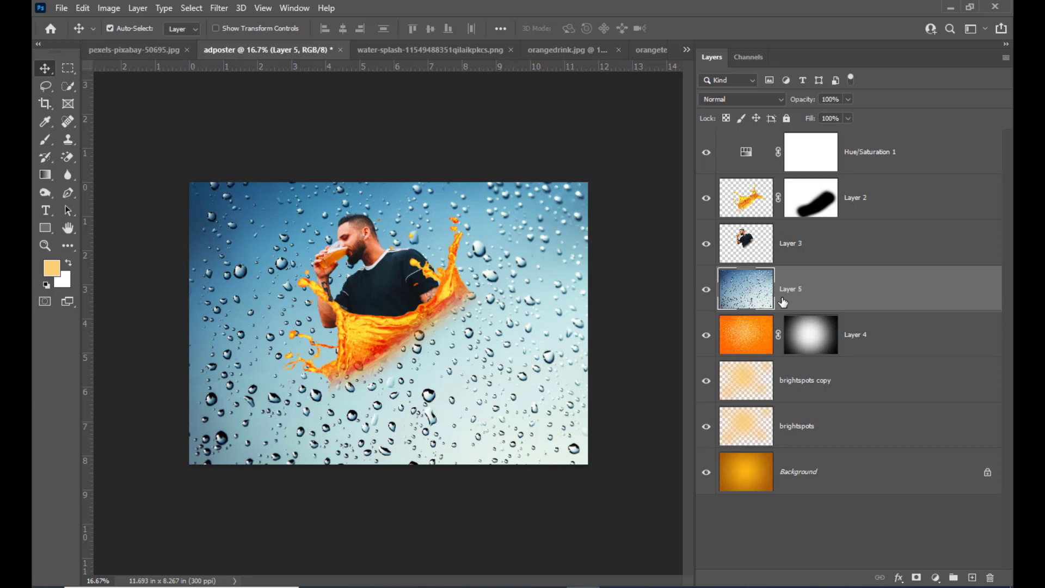
left_click(747, 99)
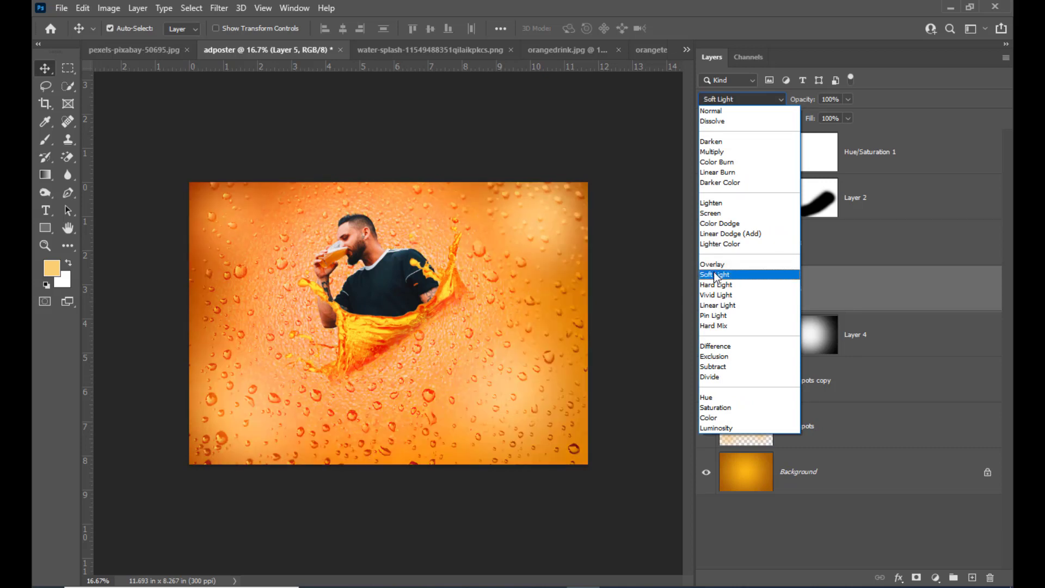
left_click(715, 275)
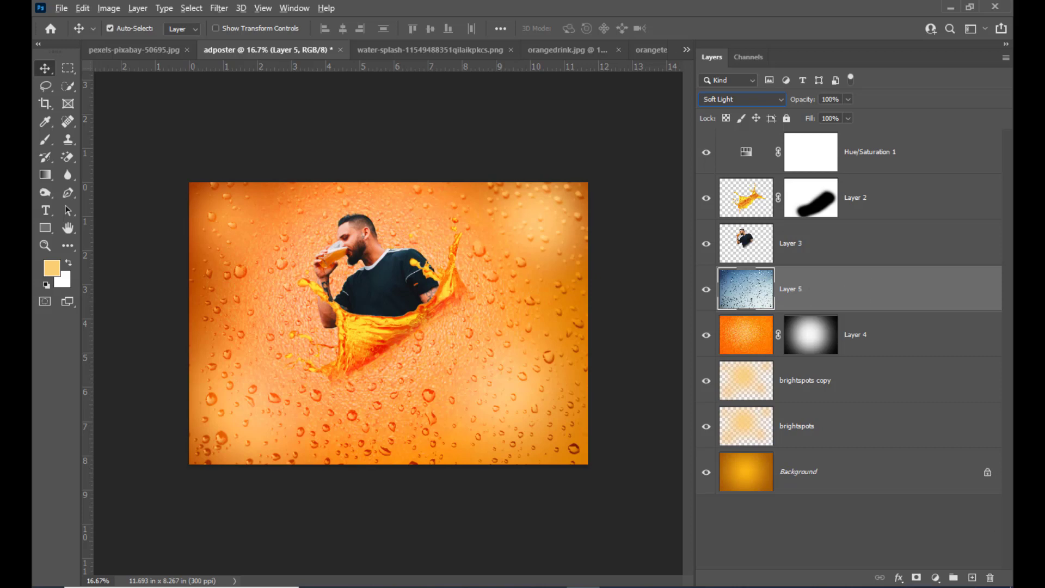
Step: Add a hide-all mask to the water-drop layer and activate the Brush tool for painting on it
left_click(916, 578, "alt")
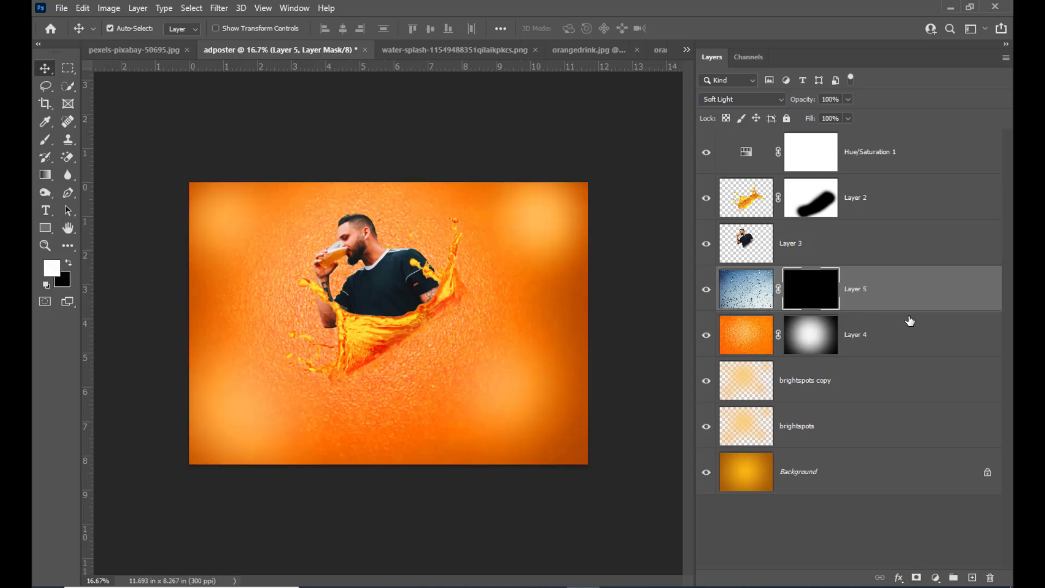
left_click_drag(45, 140, 92, 145)
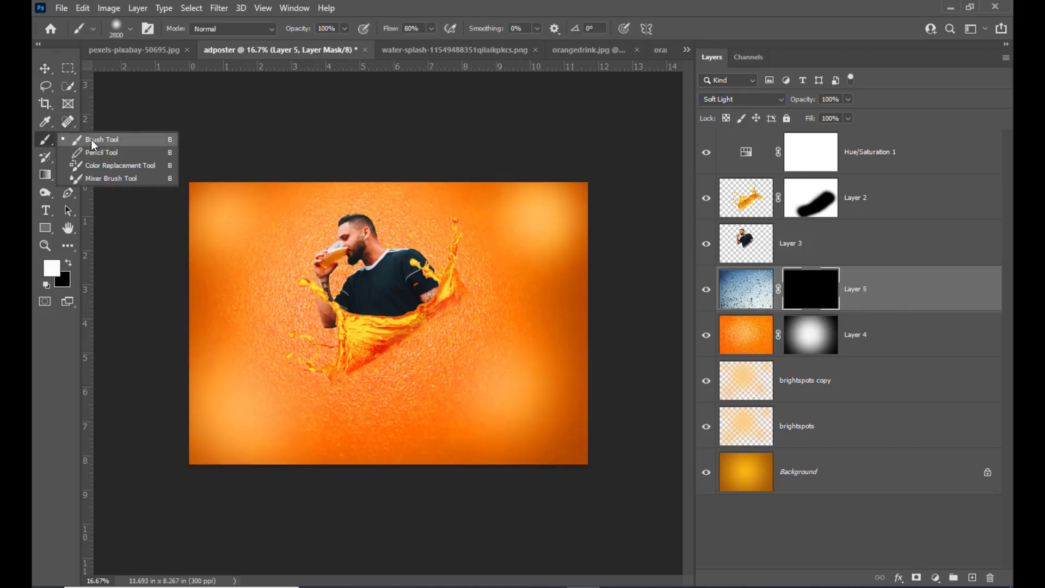
left_click(92, 144)
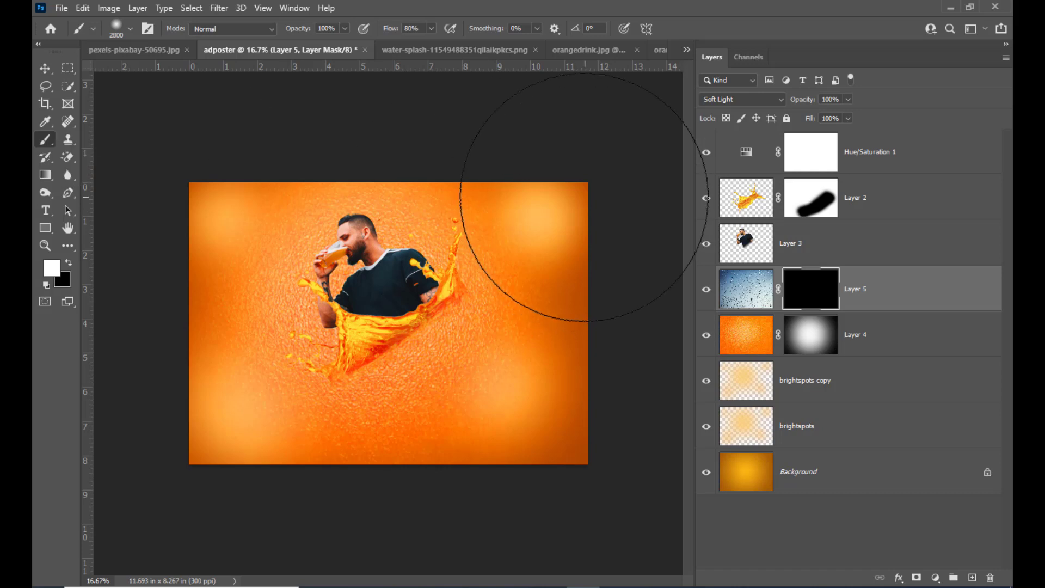
Step: Set the brush size to 2000 px and reveal the water drops in the canvas's upper-right corner on the Layer 5 mask
key("bracketleft")
key("bracketleft")
key("bracketleft")
key("bracketleft")
key("bracketleft")
key("bracketleft")
key("bracketleft")
key("bracketleft")
key("bracketleft")
key("bracketleft")
key("bracketleft")
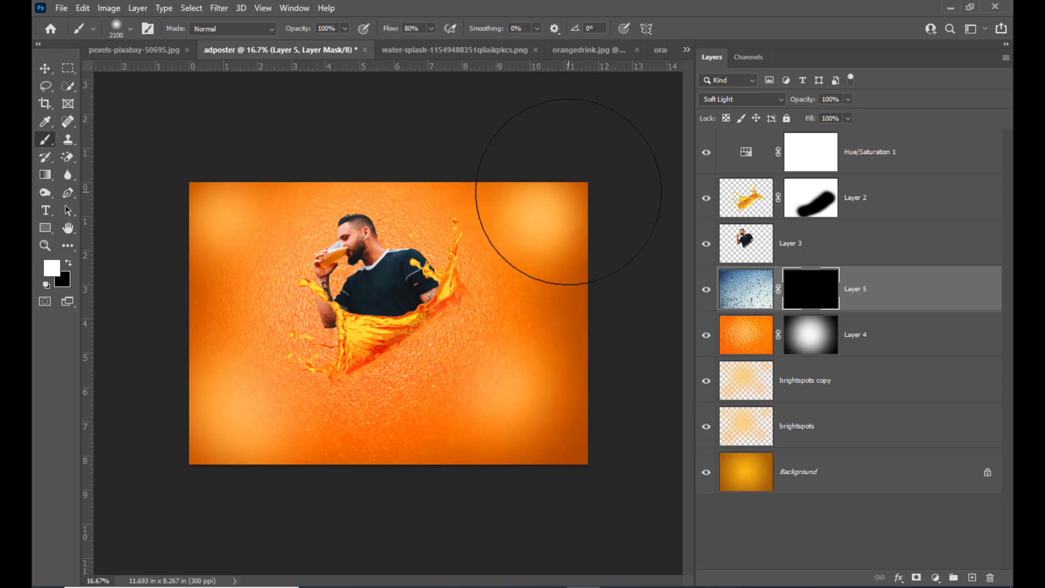
key("bracketright")
key("bracketright")
key("bracketright")
key("bracketright")
key("bracketright")
key("bracketright")
key("bracketright")
key("bracketleft")
key("bracketleft")
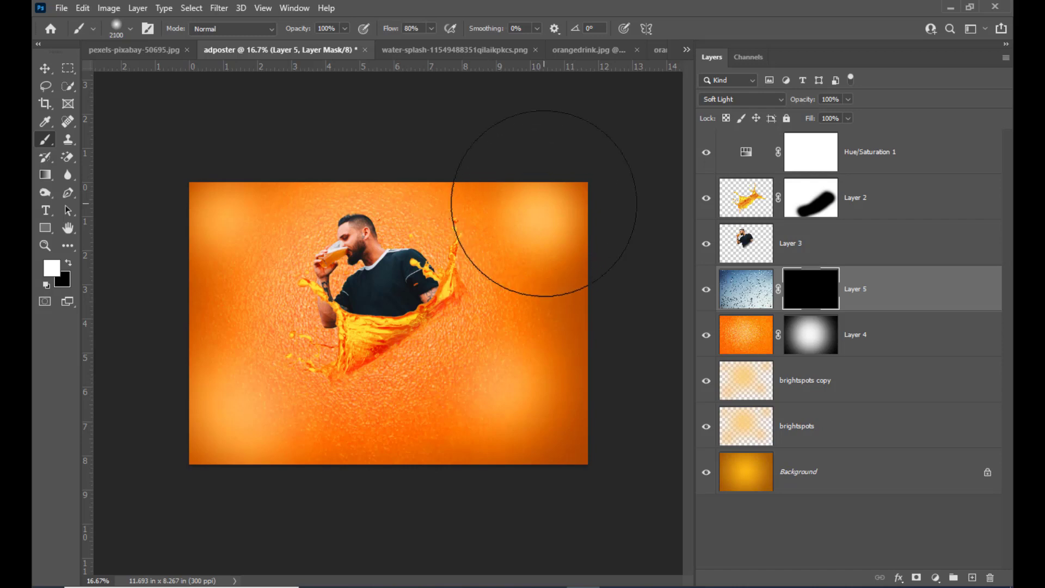
key("bracketright")
left_click(545, 200)
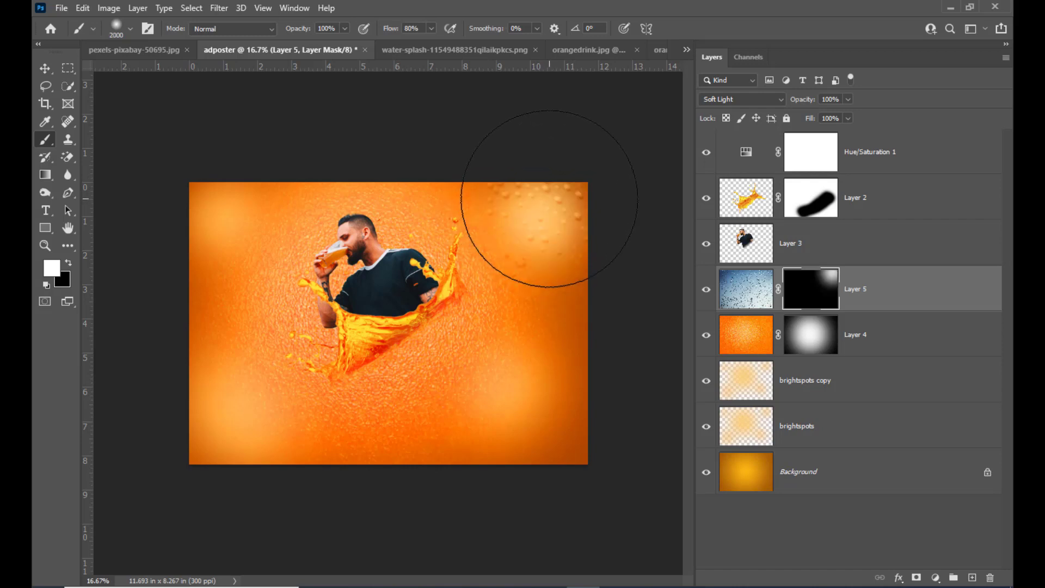
Step: Paint white on the Layer 5 mask to reveal the drops in the lower-right, lower-left and upper-left corners
left_click(501, 431)
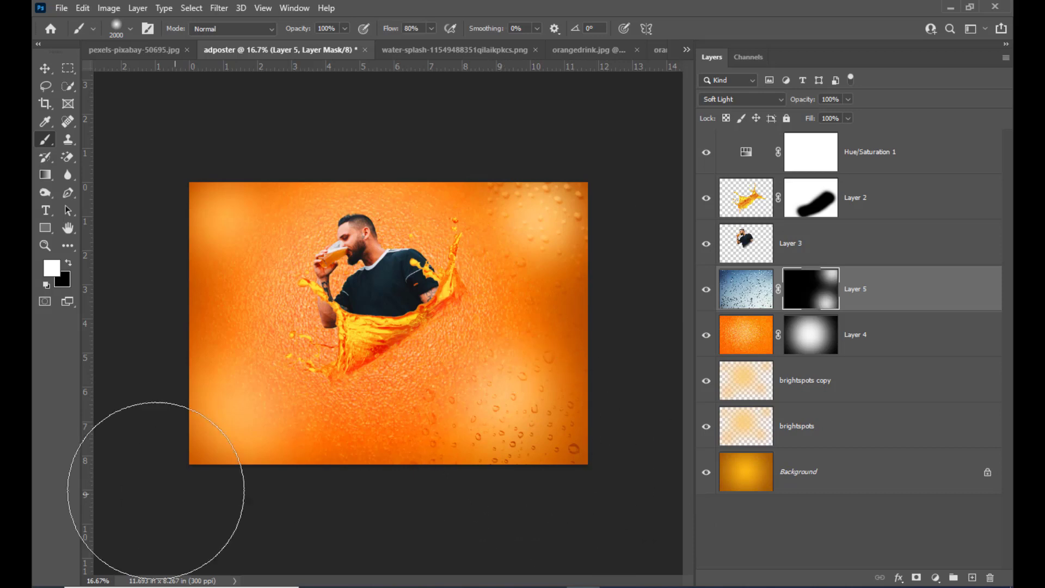
left_click(244, 403)
left_click(198, 145)
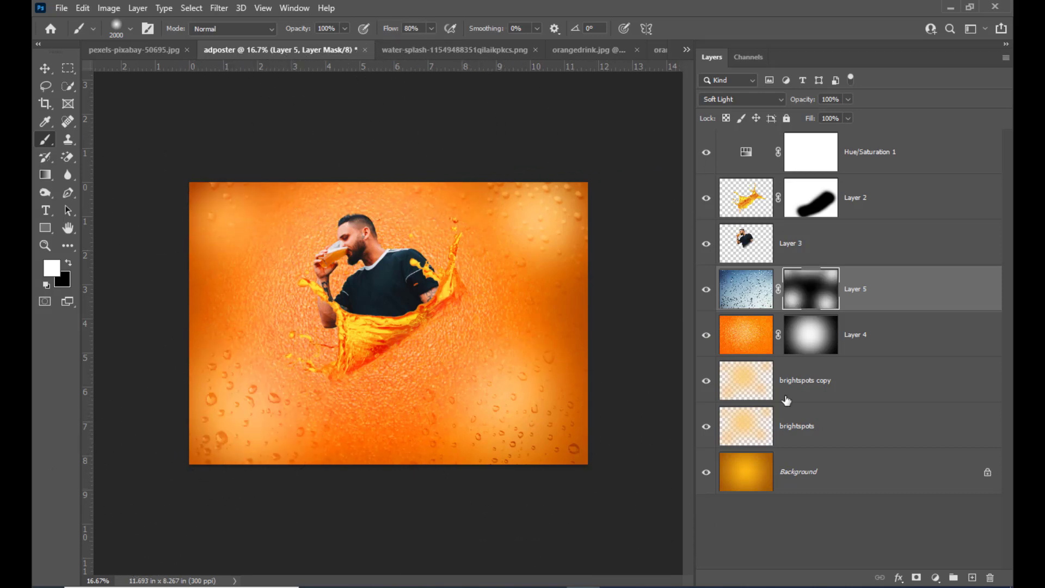
Step: Reduce the brush size to 1600 px and reveal drops along the middle of the canvas's side edges on the Layer 5 mask
key("bracketleft")
key("bracketleft")
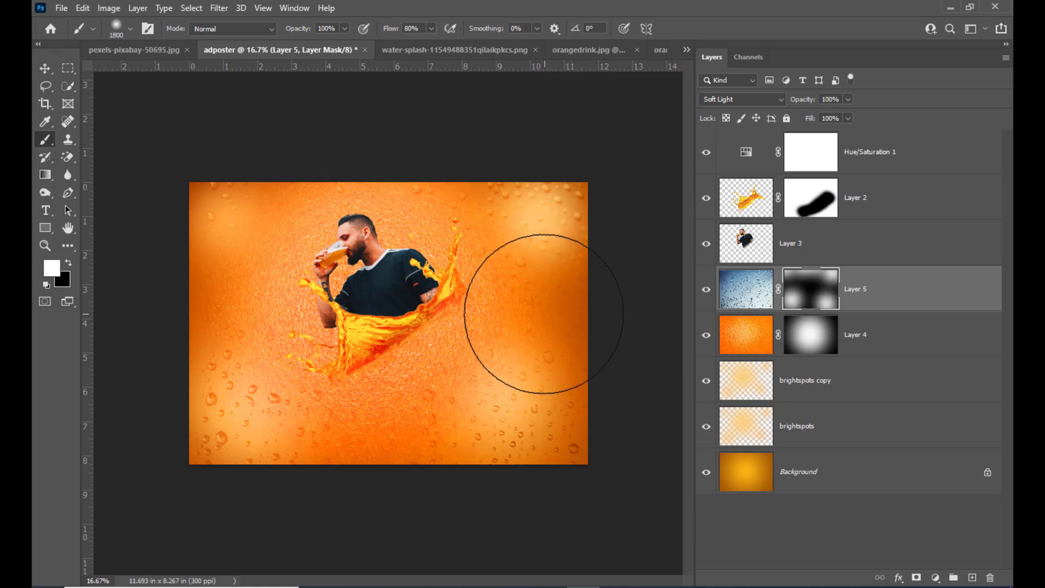
key("bracketleft")
key("bracketleft")
left_click(566, 314)
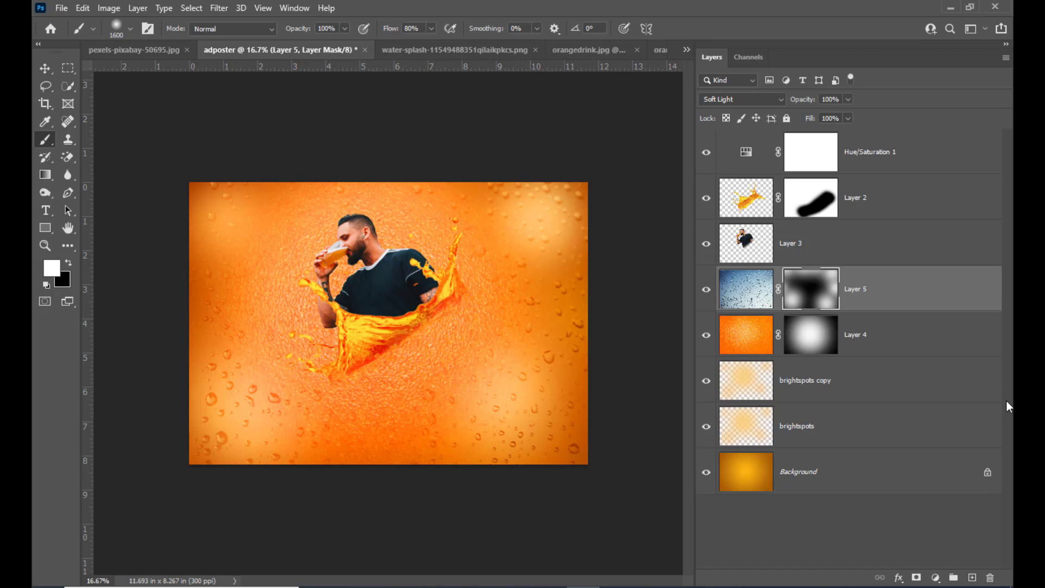
Step: Add the white text "orangy" in 55 pt Forte below the splash
left_click(45, 210)
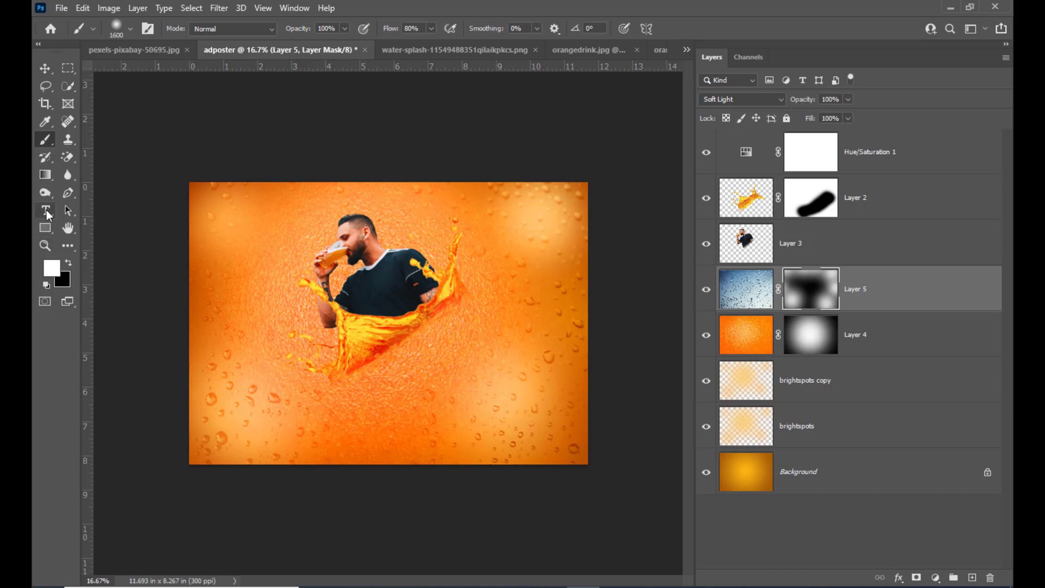
left_click(356, 418)
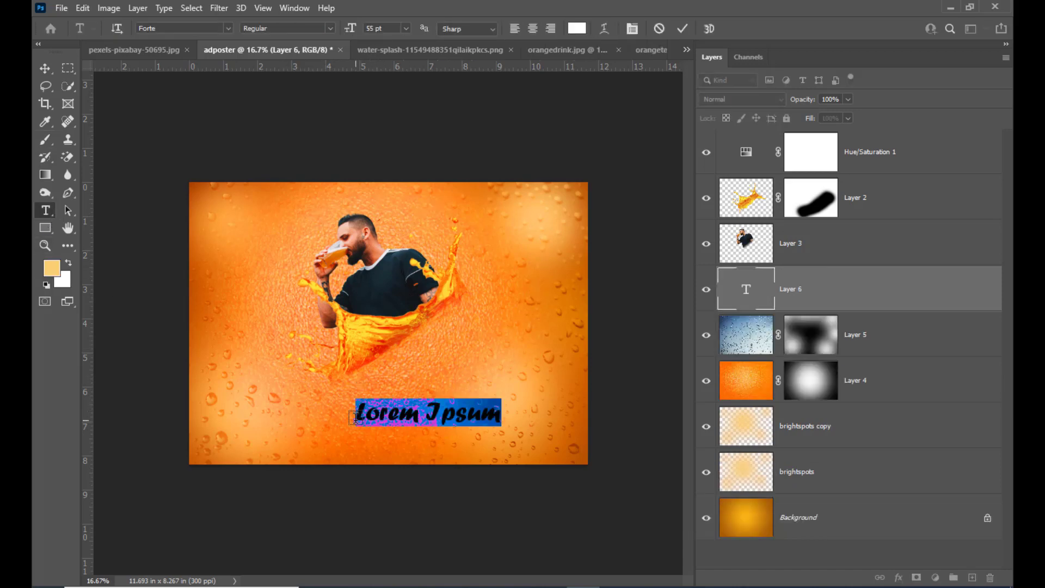
type("O")
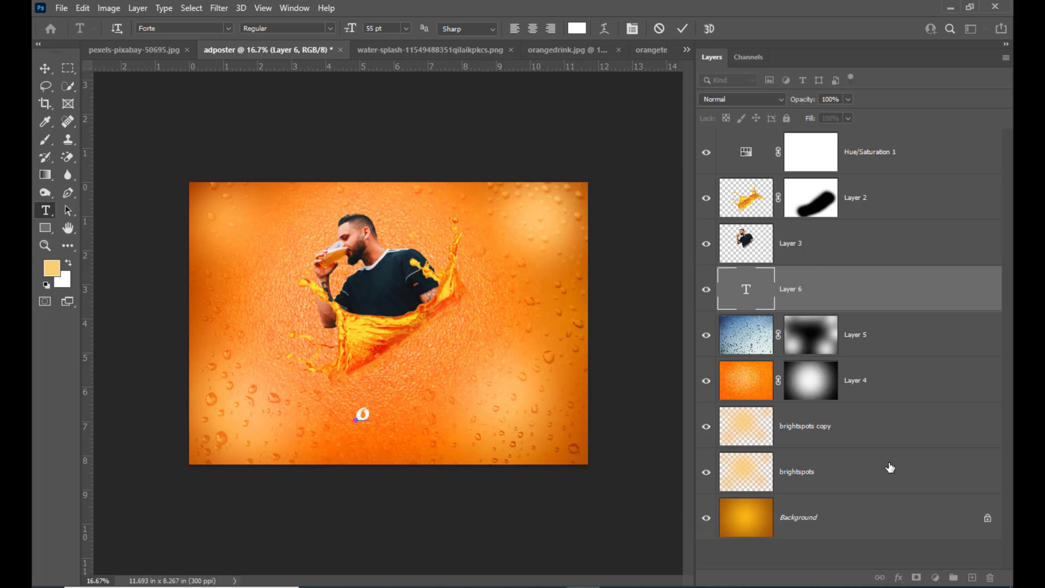
type("rangy")
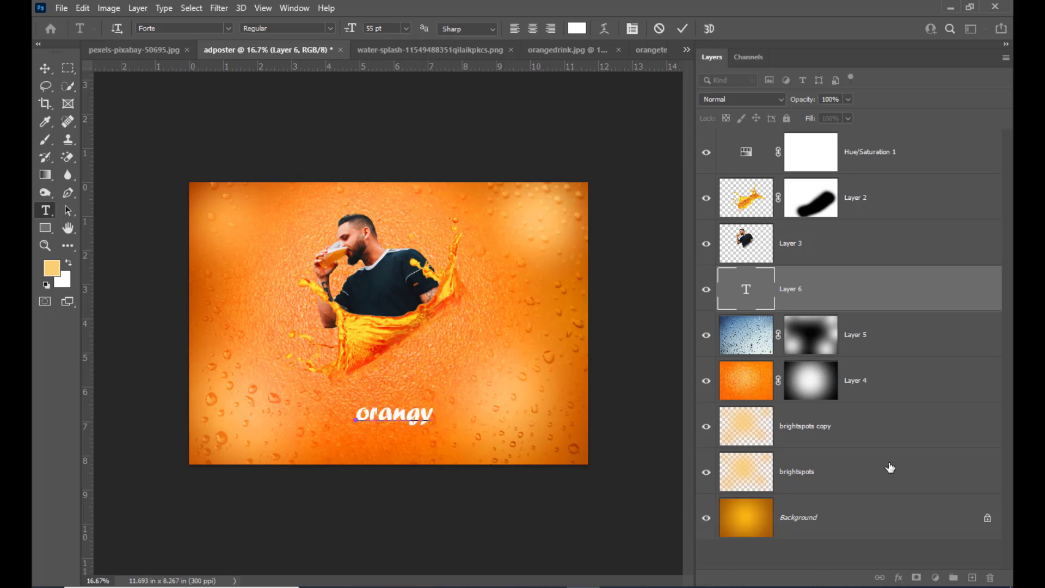
left_click(177, 26)
Step: Move the orangy text to the poster's upper-left corner beside the man's head and scale it to about 147%
left_click(45, 68)
left_click_drag(410, 420, 325, 193)
key("ctrl+t")
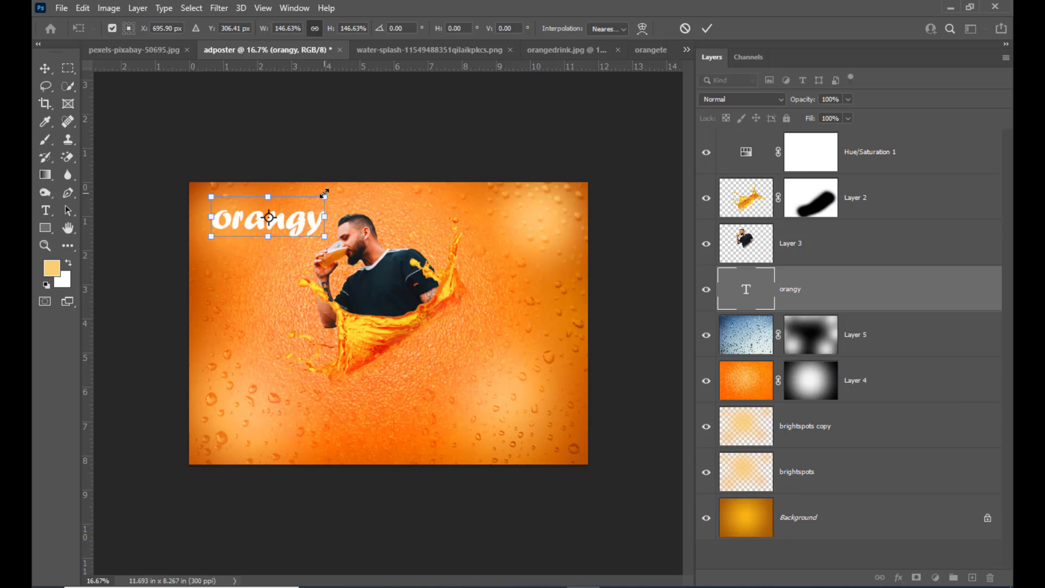
key("Return")
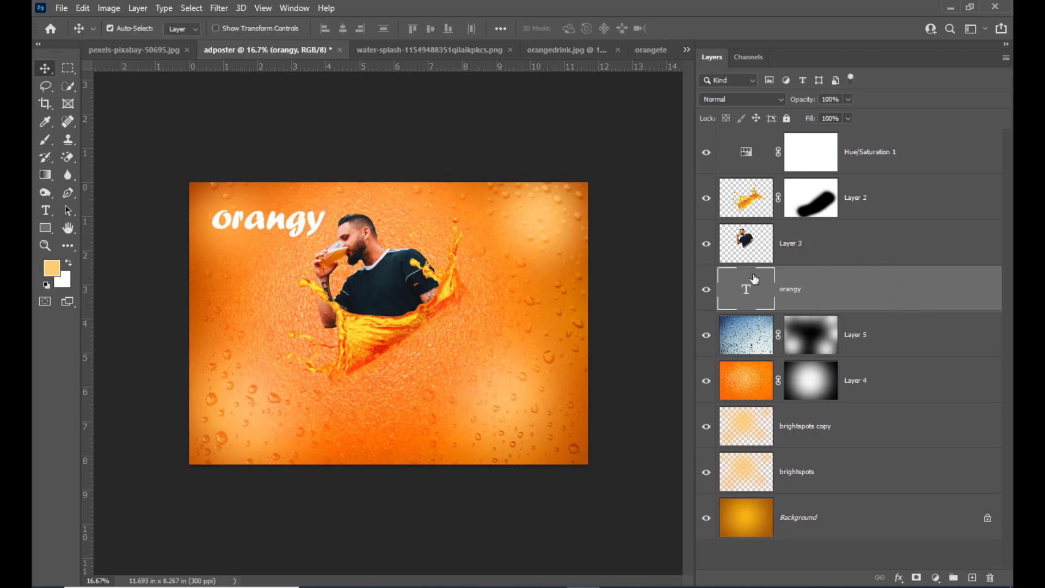
Step: Add a Gradient Overlay effect to the orangy text layer and display its settings
double_click(874, 287)
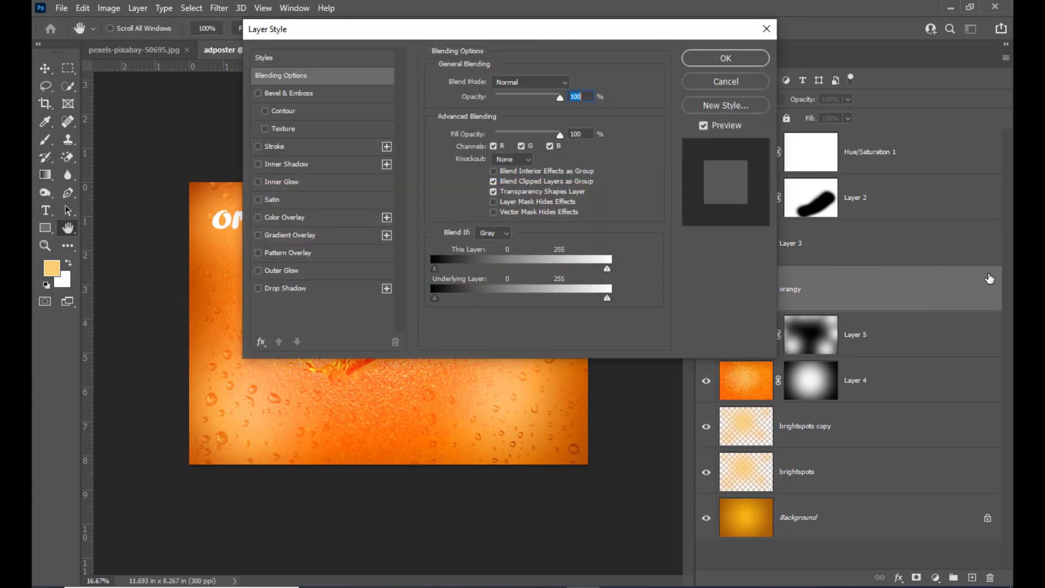
left_click_drag(337, 29, 511, 56)
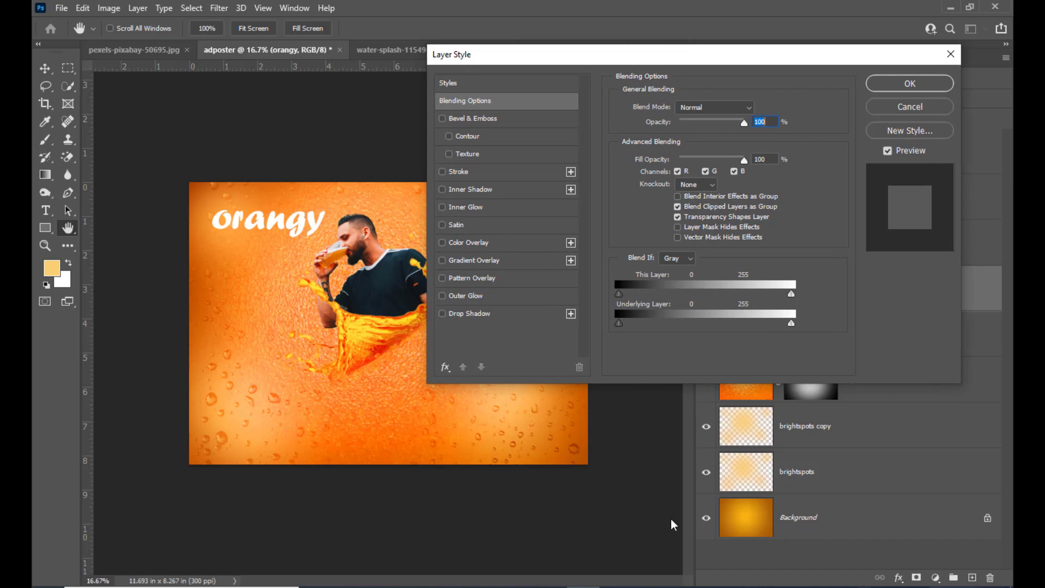
mouse_move(491, 65)
left_mouse_down()
mouse_move(506, 67)
mouse_move(496, 70)
left_mouse_up()
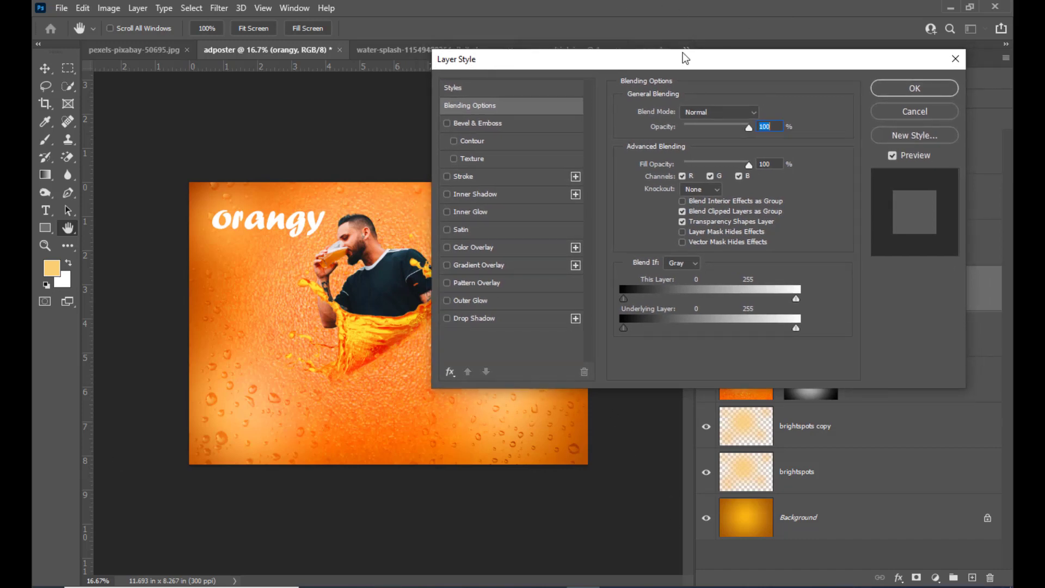
left_click(447, 264)
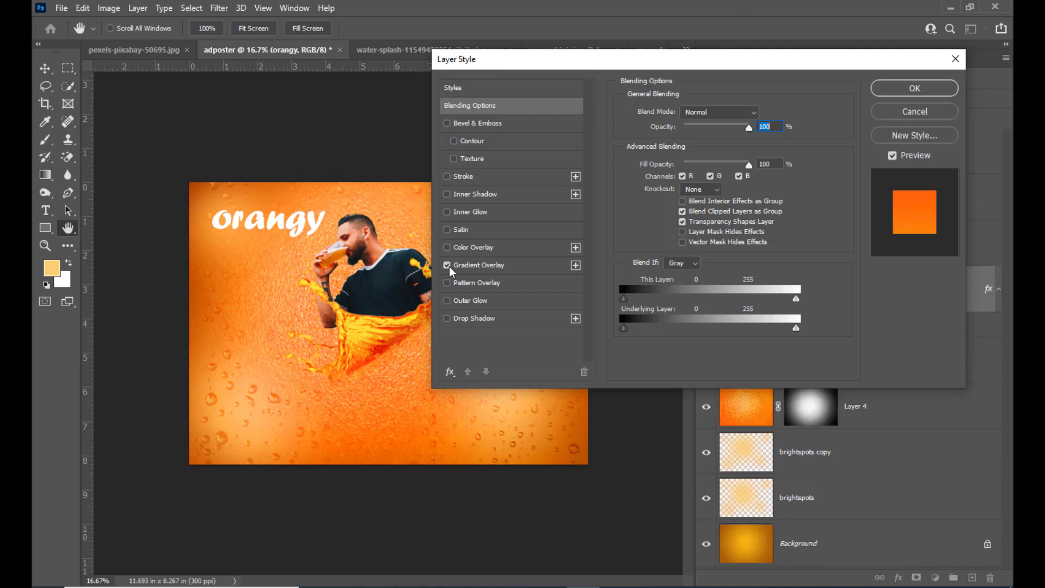
left_click(460, 265)
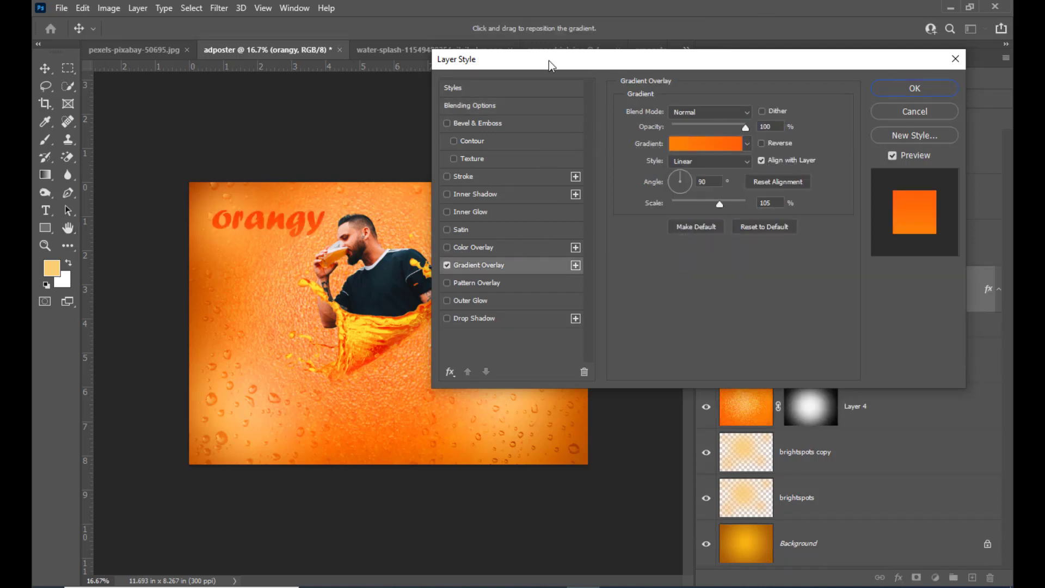
left_click_drag(541, 59, 529, 62)
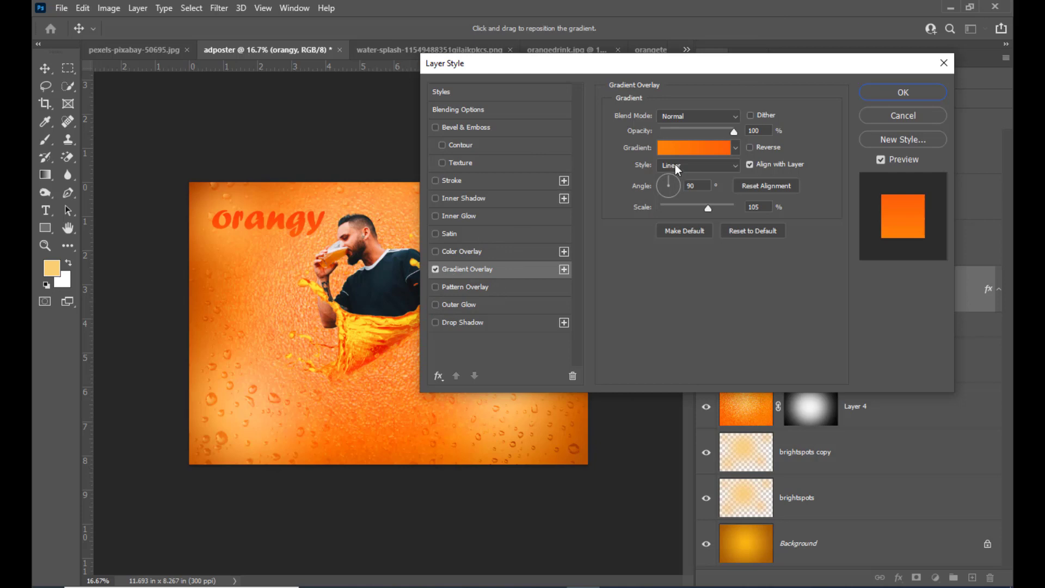
Step: Change the starting color stop of the text's overlay gradient to a slightly yellower orange
left_click(694, 147)
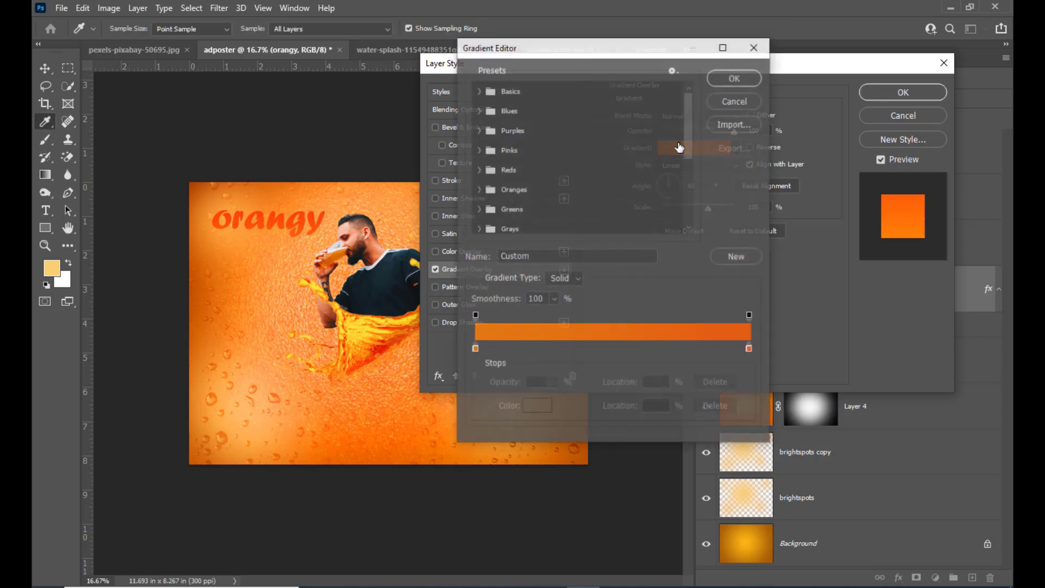
double_click(475, 350)
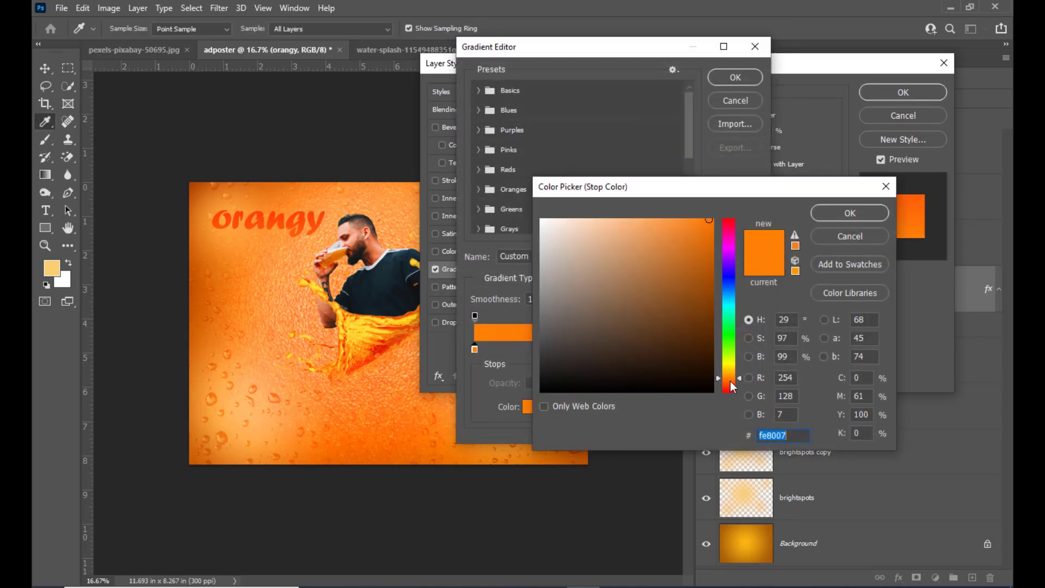
left_click(730, 379)
left_click_drag(738, 380, 738, 376)
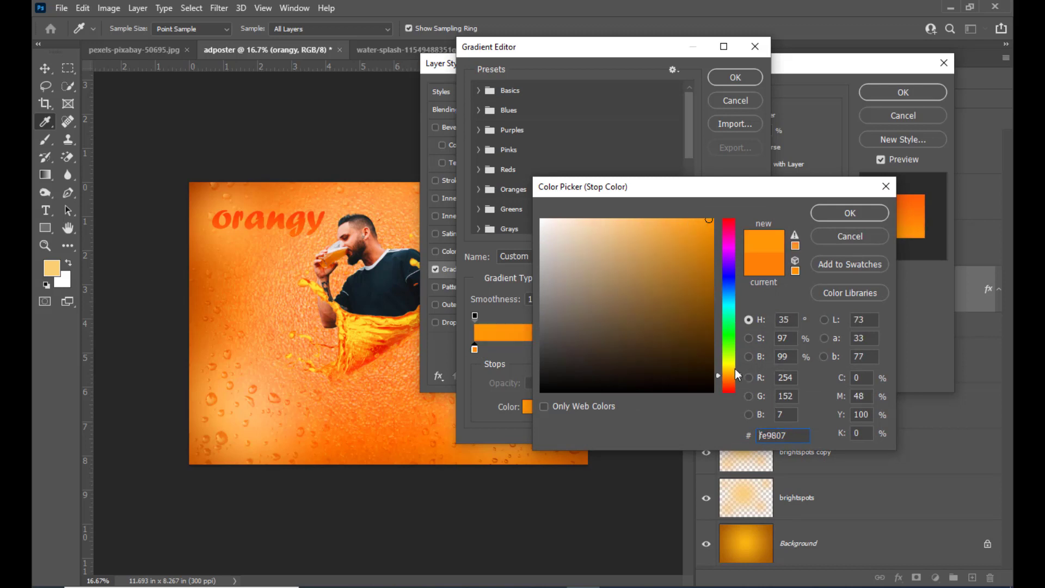
left_click_drag(740, 376, 740, 377)
left_click(842, 211)
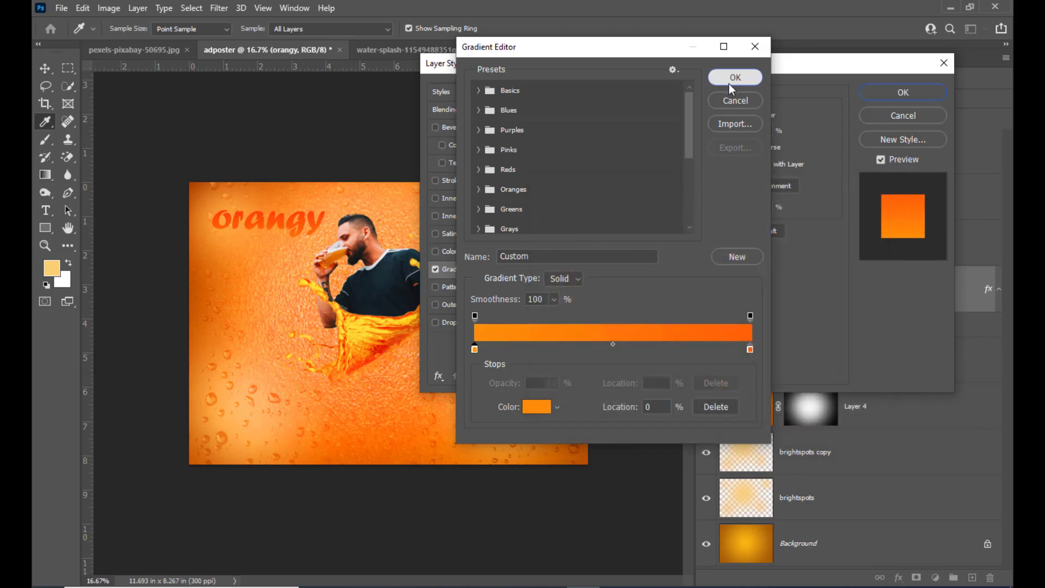
left_click(732, 78)
Step: Set the Gradient Overlay style to Reflected
left_click(691, 165)
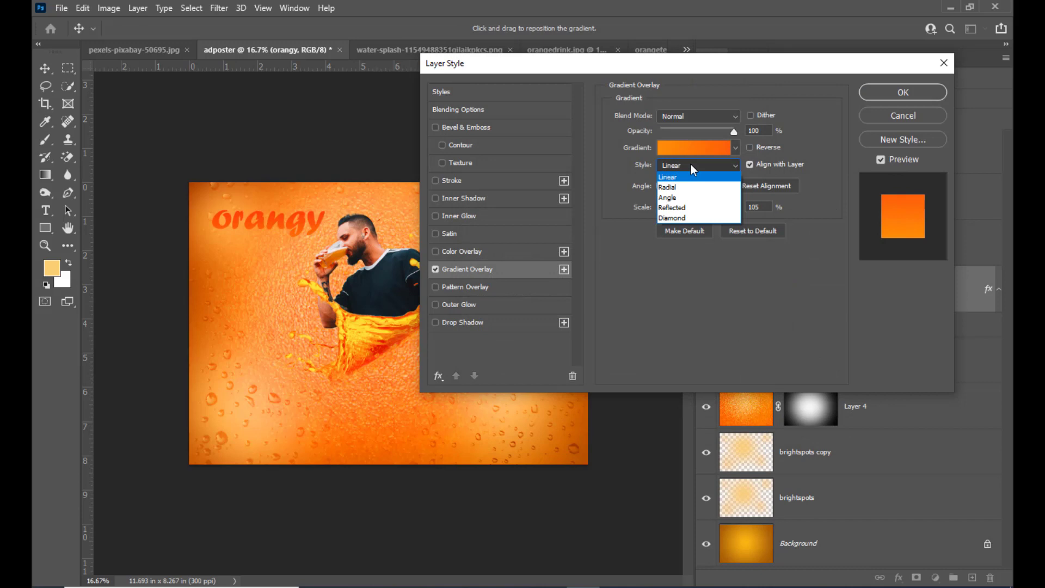
left_click(682, 206)
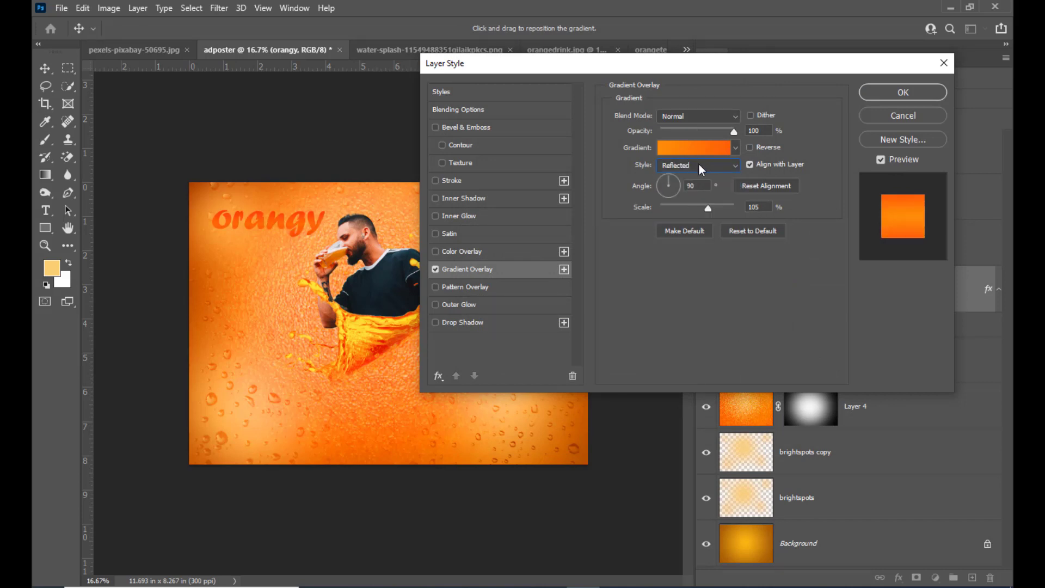
left_click_drag(527, 62, 554, 57)
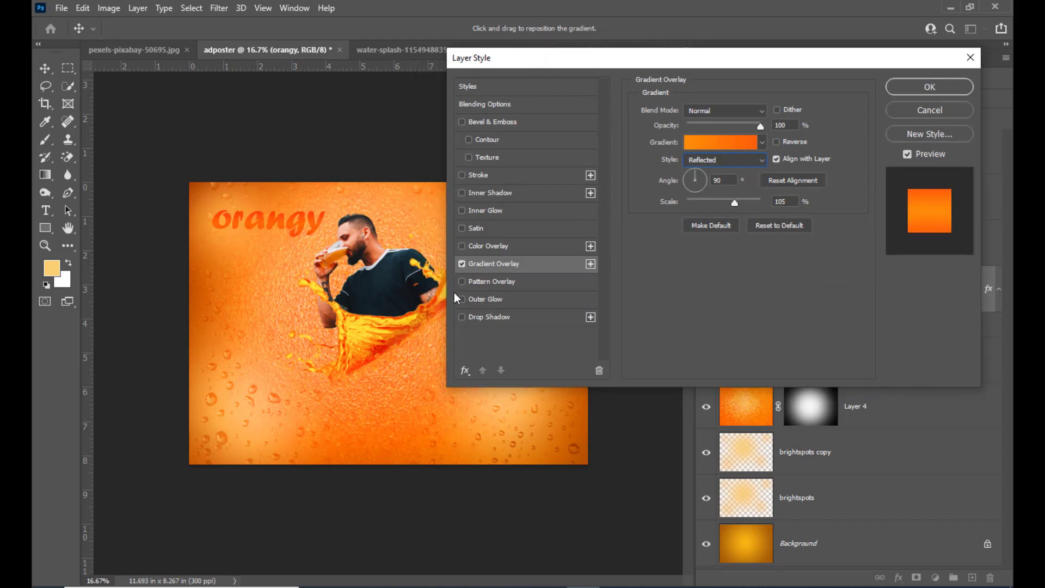
Step: Add a white Outer Glow to the orangy text and set its size to 57 px
left_click(462, 300)
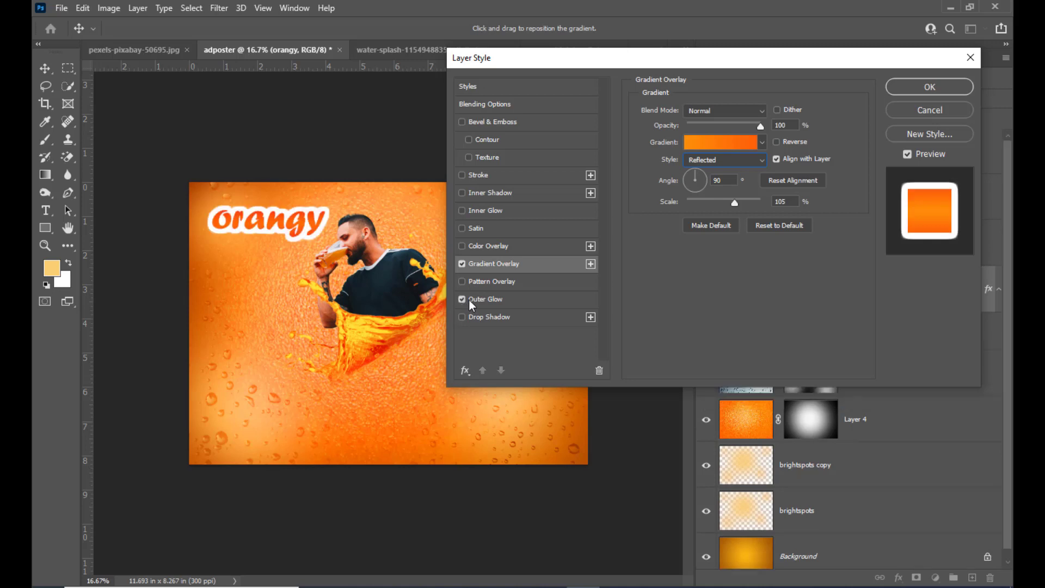
left_click(498, 298)
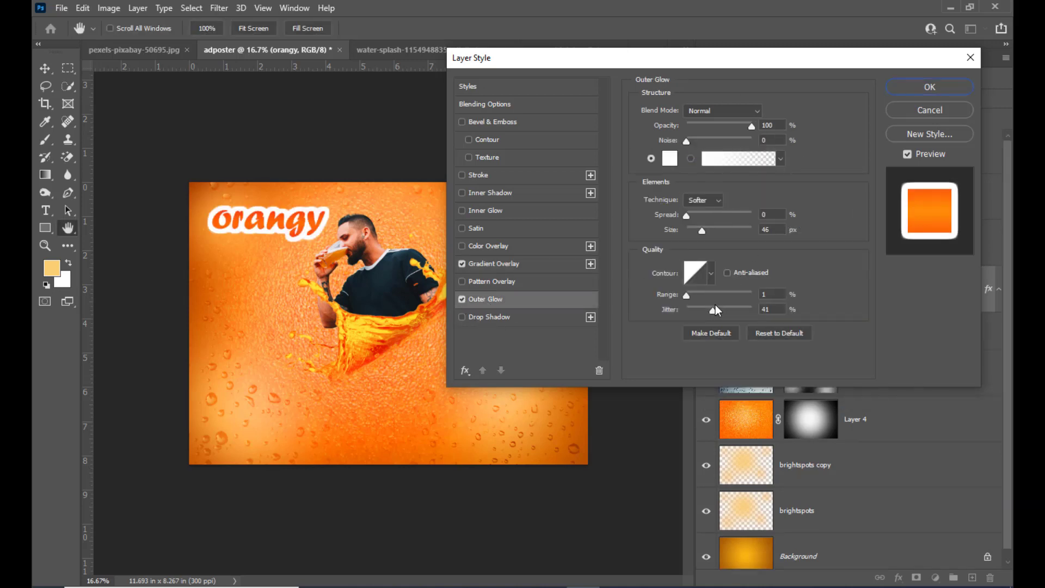
left_click_drag(704, 232, 707, 233)
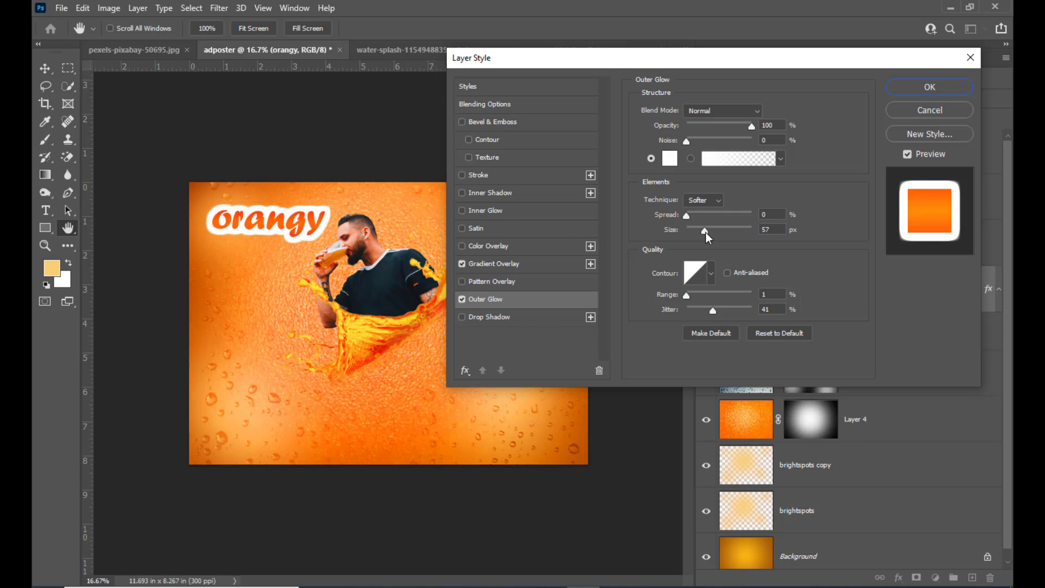
left_click_drag(670, 67, 661, 68)
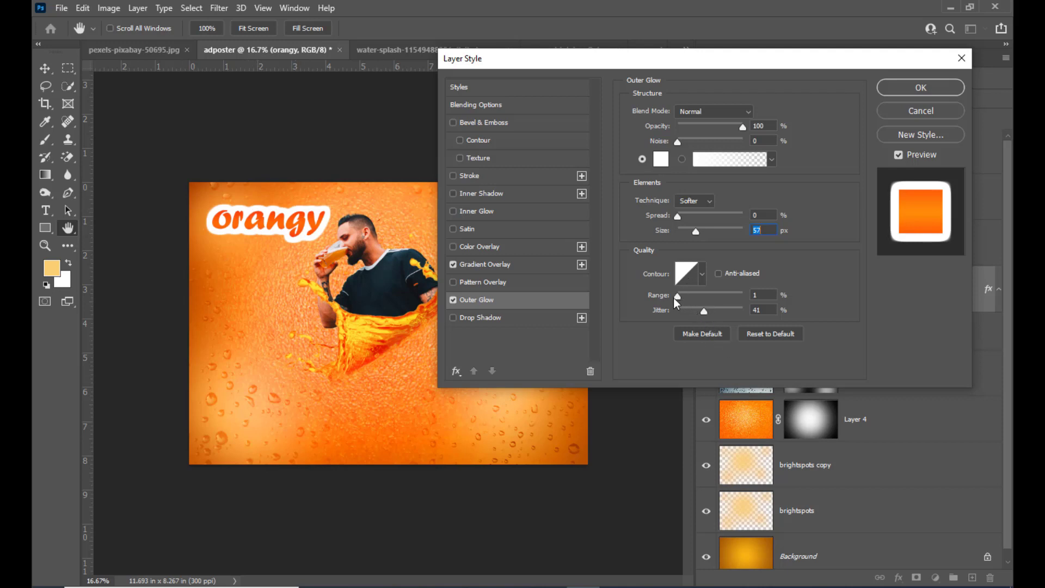
Step: Try an Outer Glow range of 44%, return it to 1%, and set the glow size to 43 px
left_click_drag(765, 296, 706, 300)
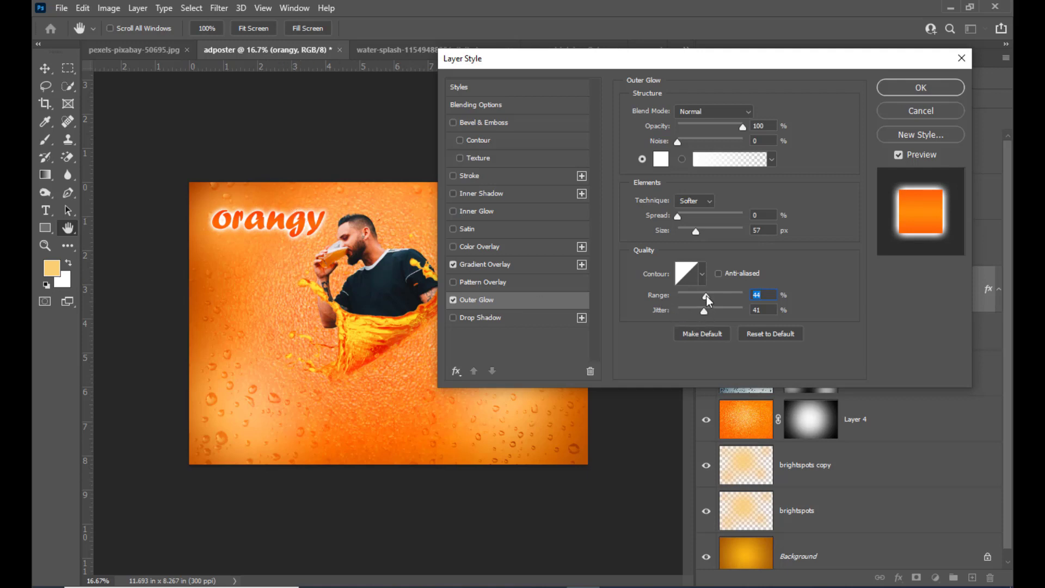
left_click_drag(707, 299, 648, 304)
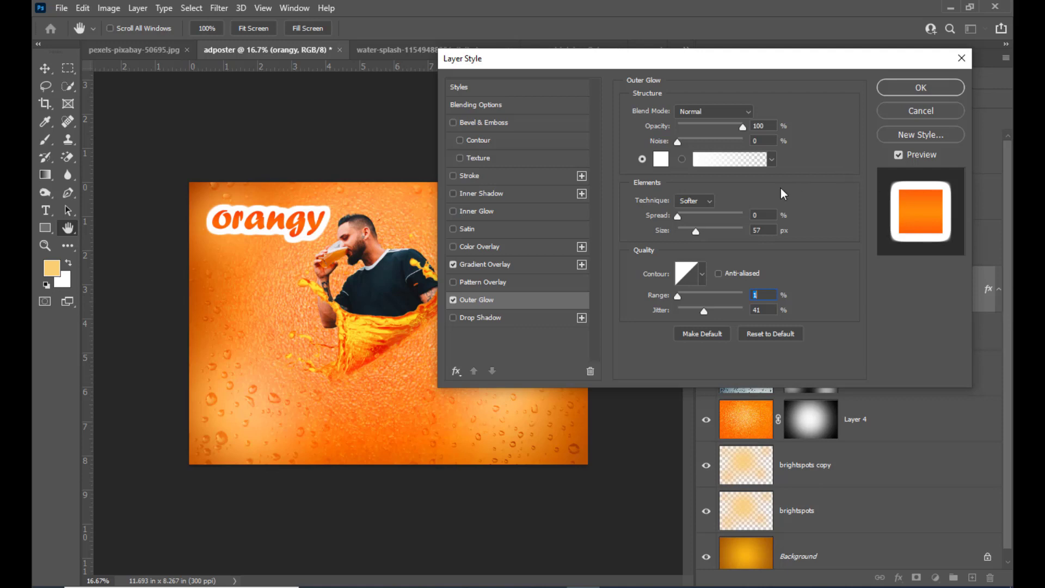
left_click_drag(697, 231, 694, 237)
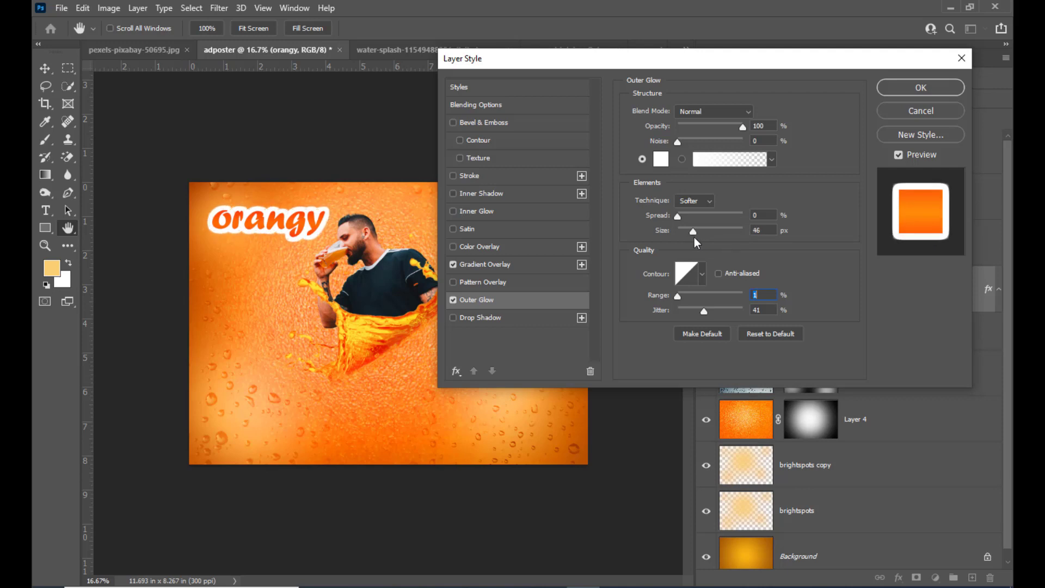
left_click_drag(694, 236, 691, 237)
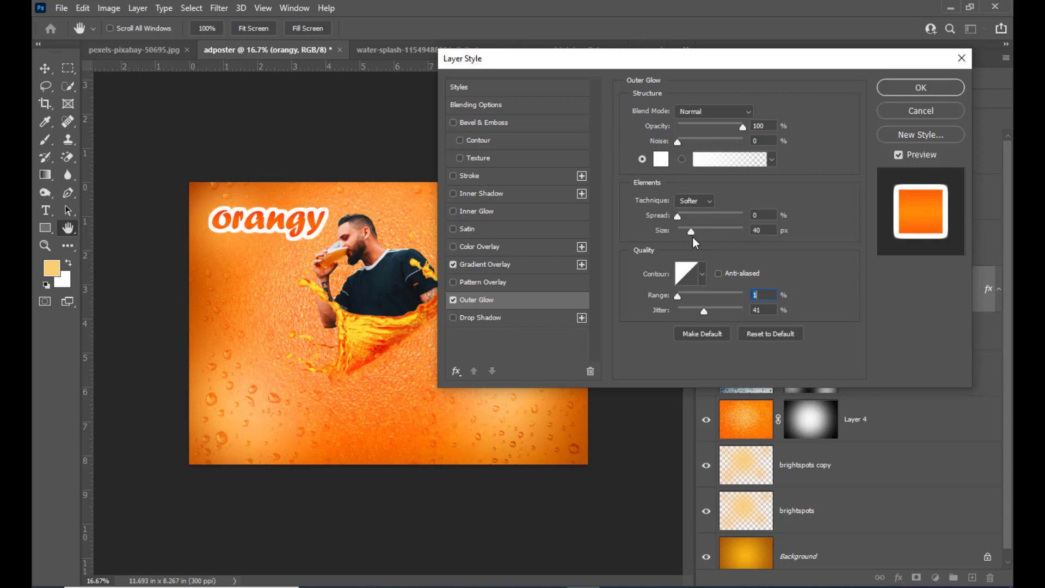
left_click_drag(694, 238, 695, 237)
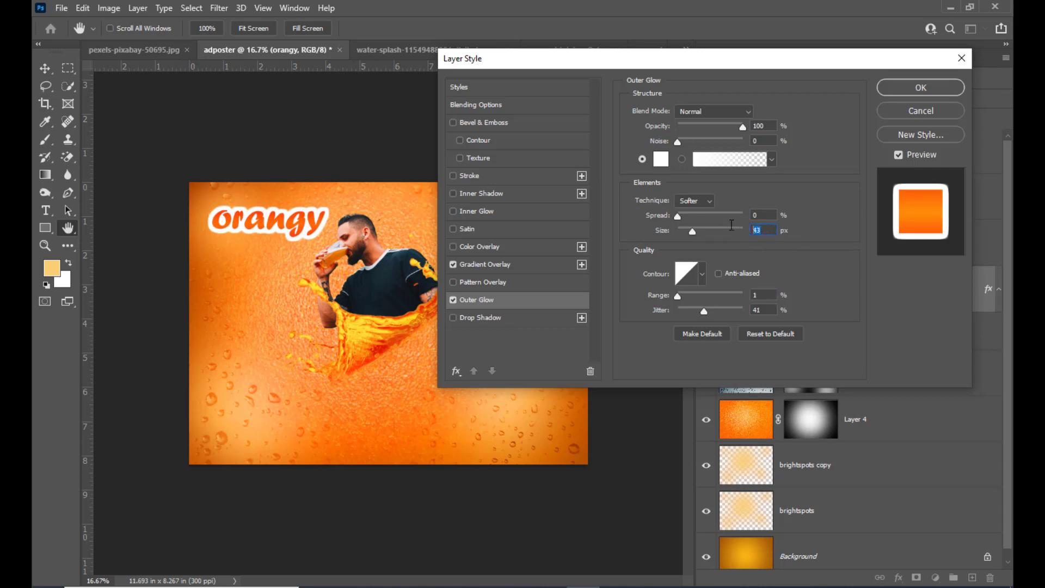
Step: Set the orangy text's Outer Glow size to 40 px and add a Drop Shadow reset to its default settings
type("40")
left_click(453, 318)
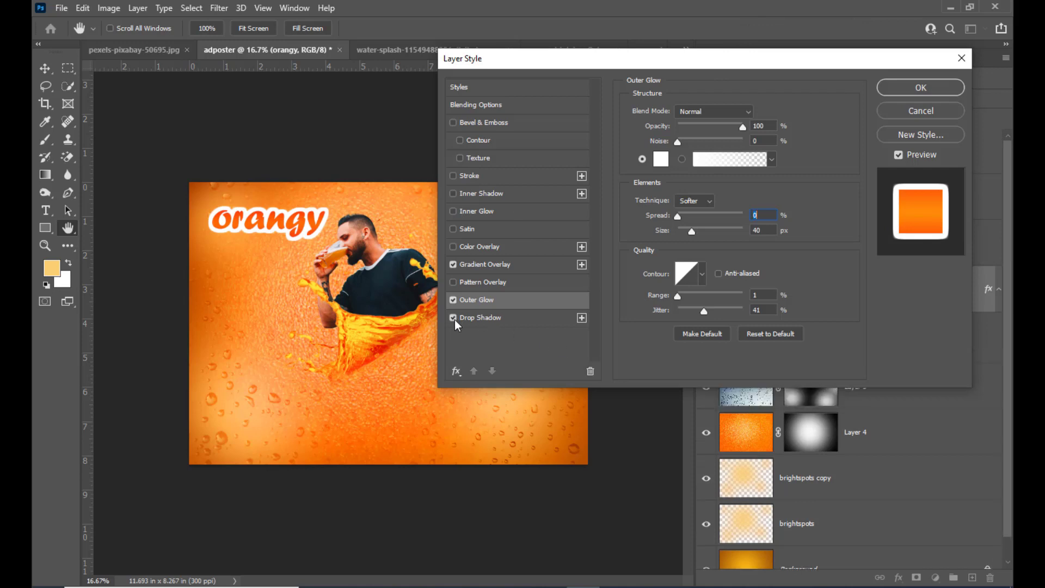
left_click(483, 321)
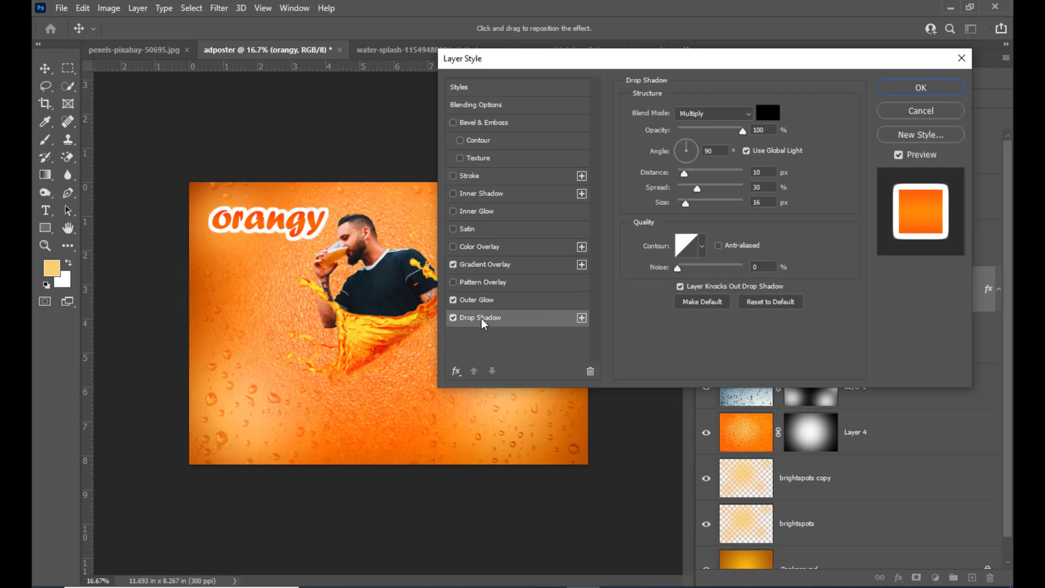
left_click(770, 302)
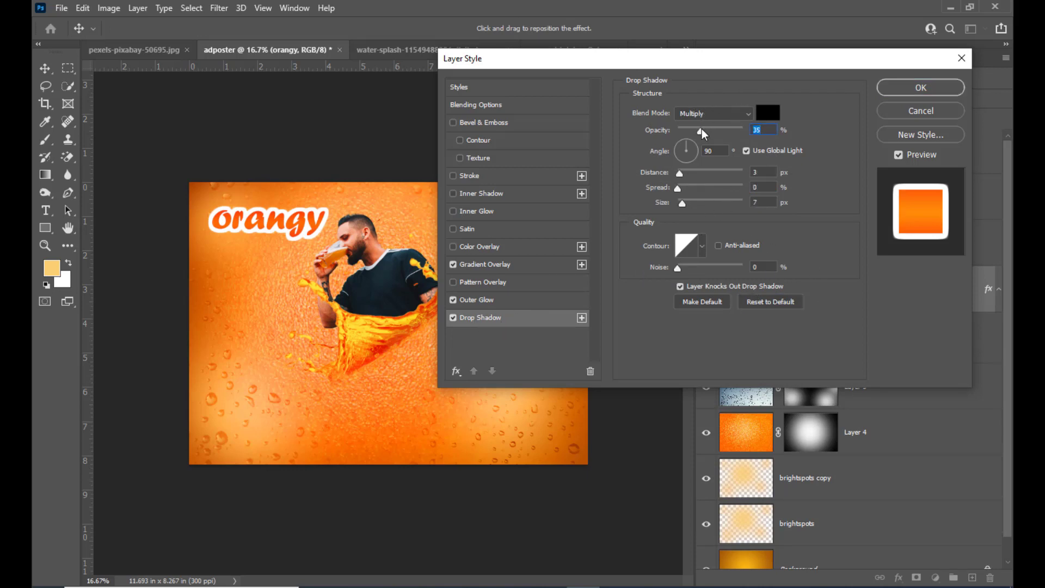
Step: Set the text's Drop Shadow to Normal blending at 100% opacity, increase its distance and size, and apply the layer style
left_click_drag(701, 132, 782, 133)
left_click_drag(684, 207, 719, 210)
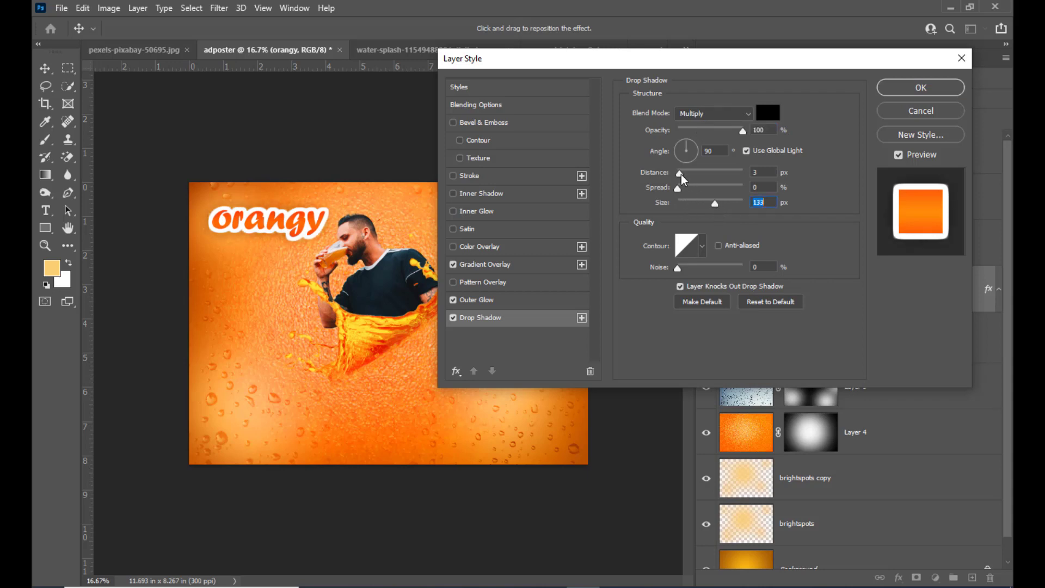
left_click_drag(681, 174, 719, 208)
left_click(707, 114)
left_click(692, 126)
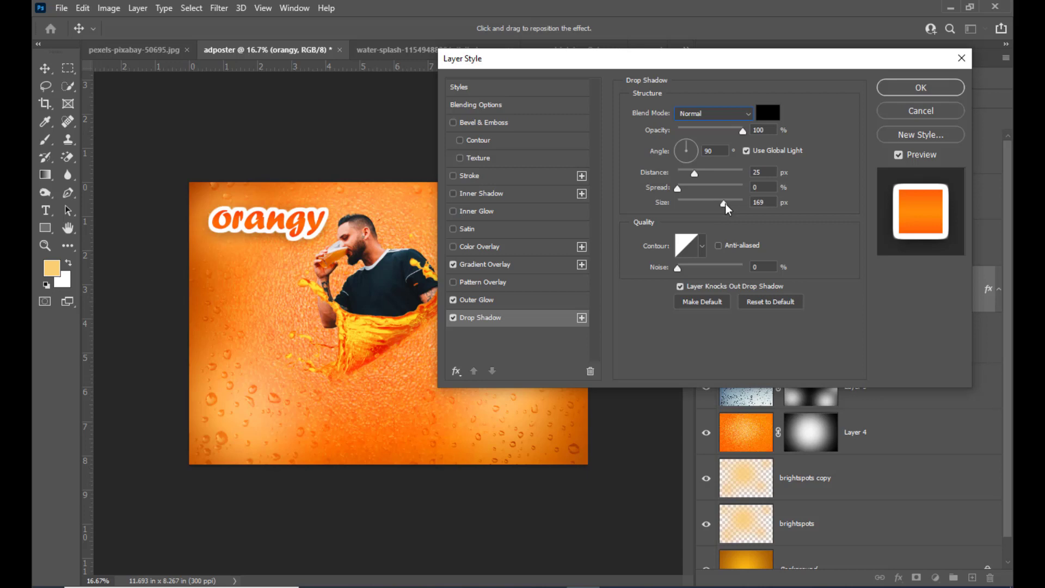
left_click_drag(726, 204, 713, 207)
left_click_drag(688, 174, 698, 174)
left_click(921, 94)
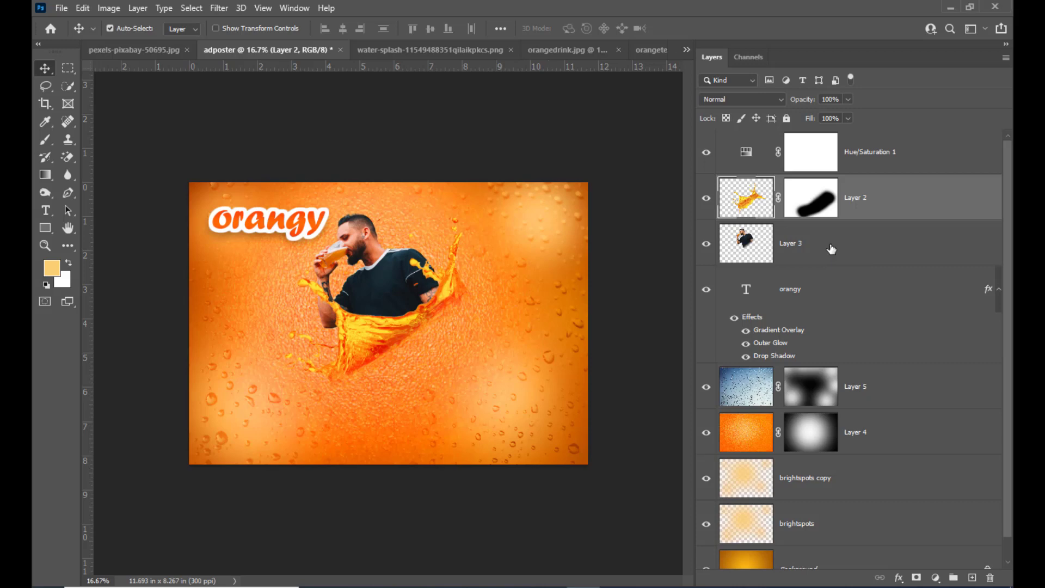
Step: Move the man and splash layers together slightly down and to the right, and enlarge them a little
left_click(832, 249, "ctrl")
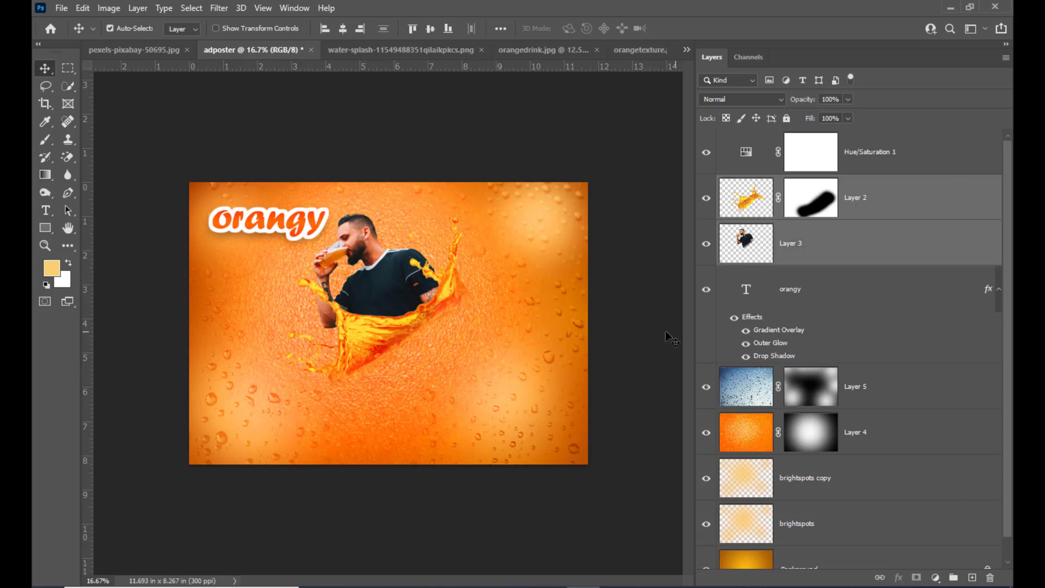
key("ctrl+t")
left_click_drag(417, 270, 427, 294)
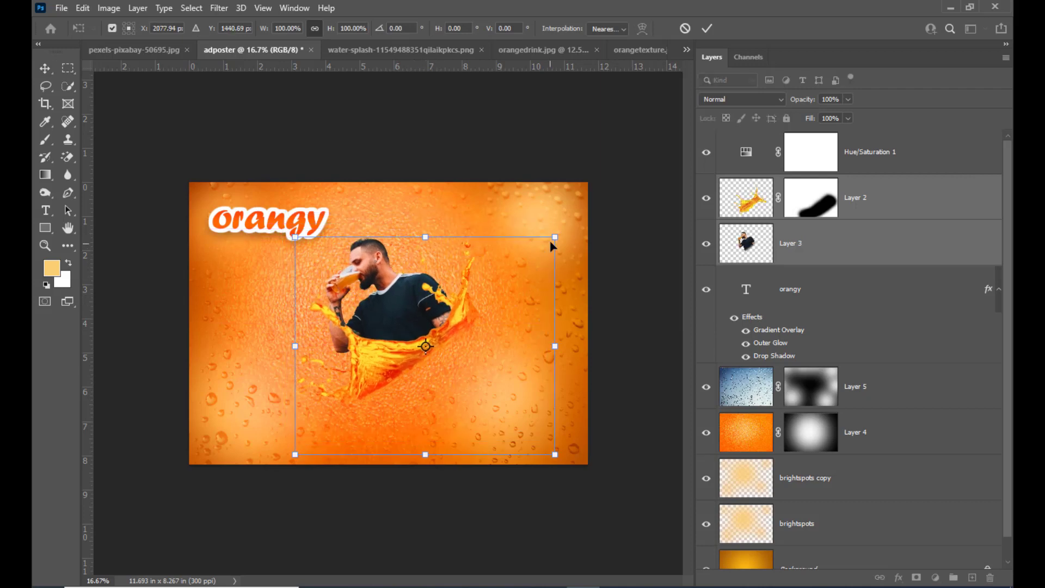
left_click_drag(555, 237, 558, 235)
left_click_drag(419, 283, 424, 287)
key("Return")
Step: Scale the orangy text up to about 117.5%, keeping it in the poster's upper-left corner
left_click(916, 194)
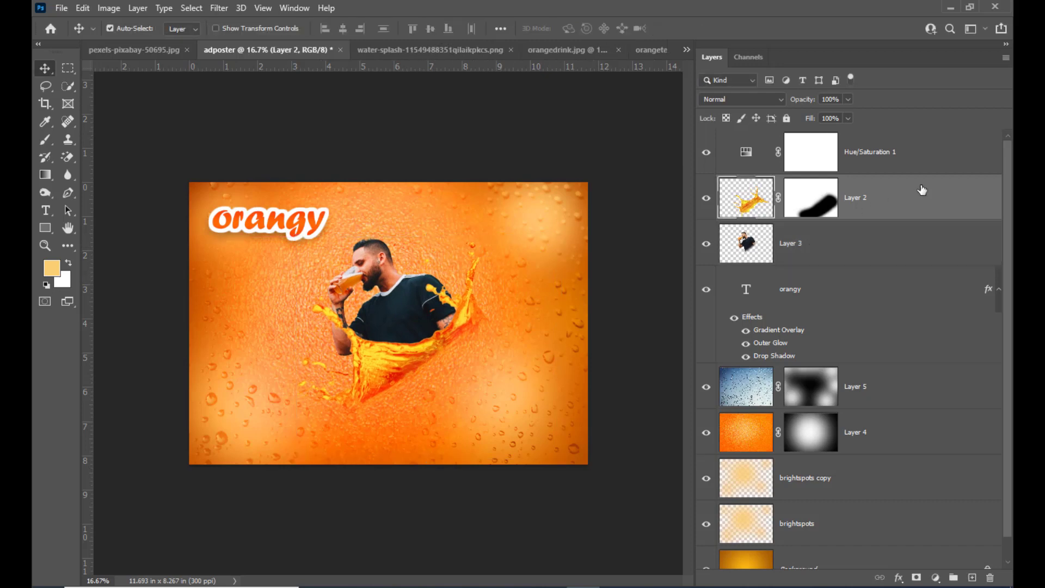
left_click(845, 248)
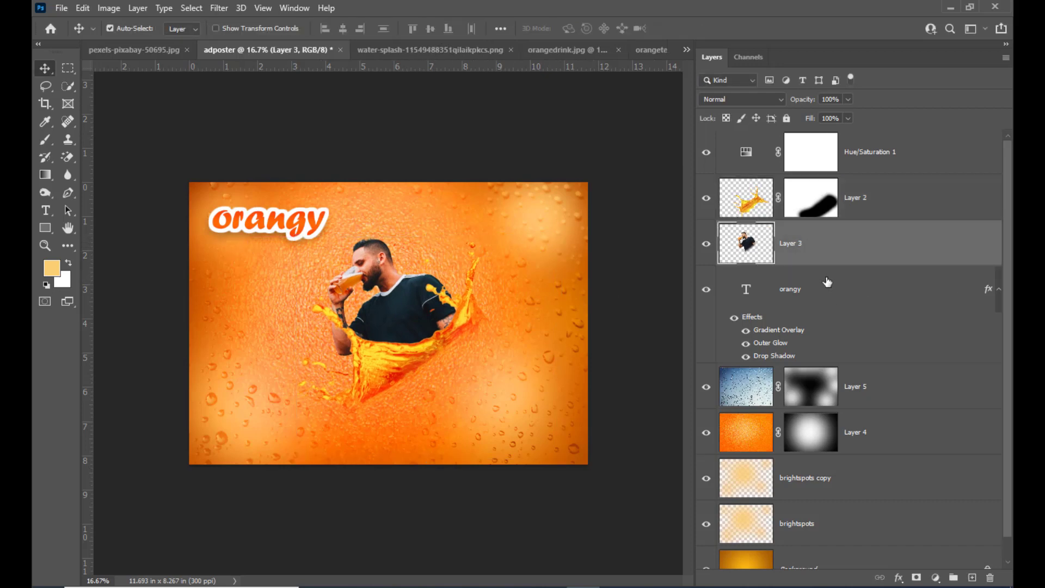
left_click(837, 301)
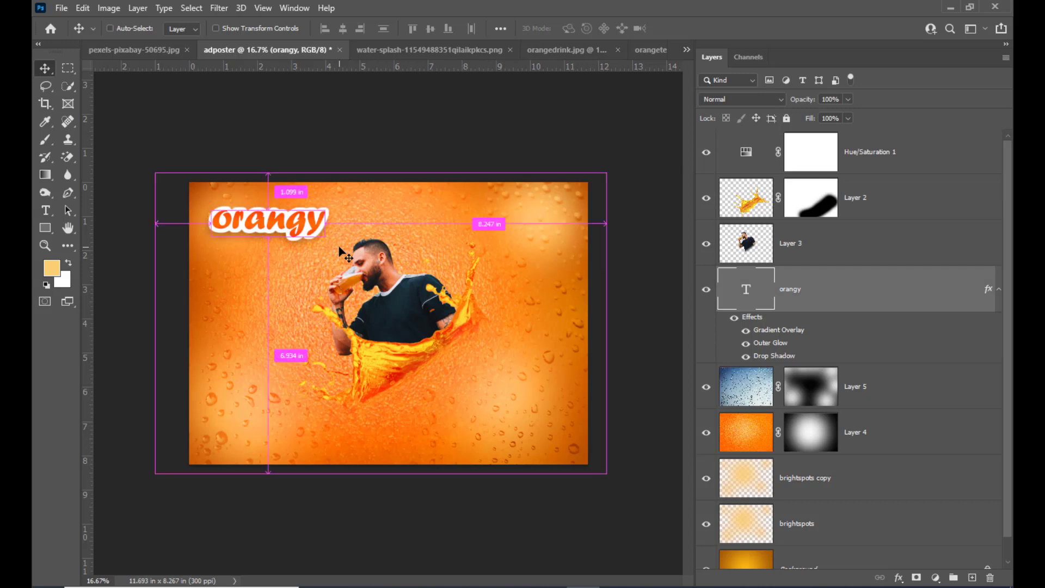
key("ctrl+t")
left_click_drag(326, 195, 338, 193)
left_click_drag(314, 227, 316, 227)
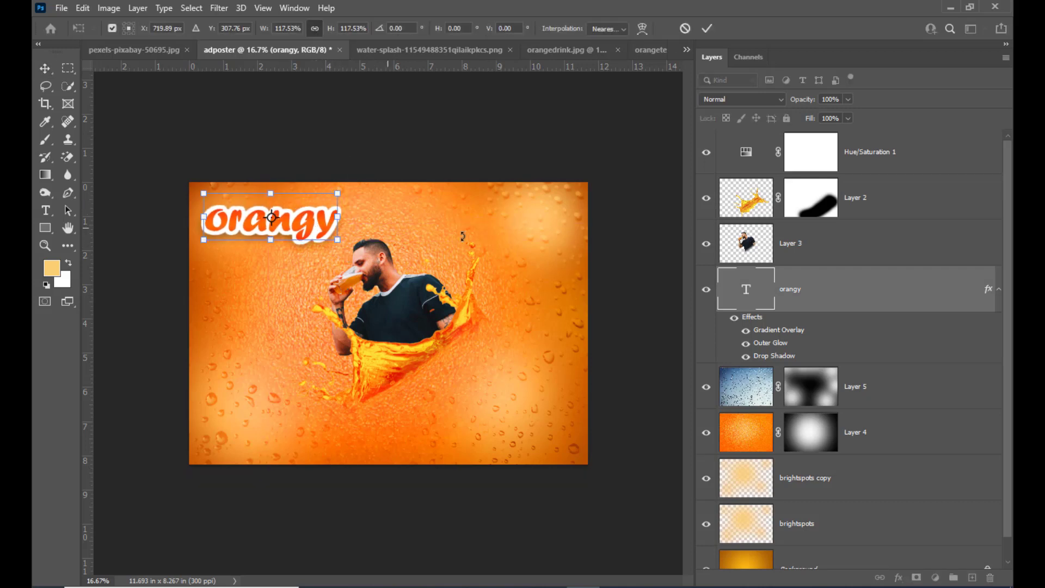
key("Return")
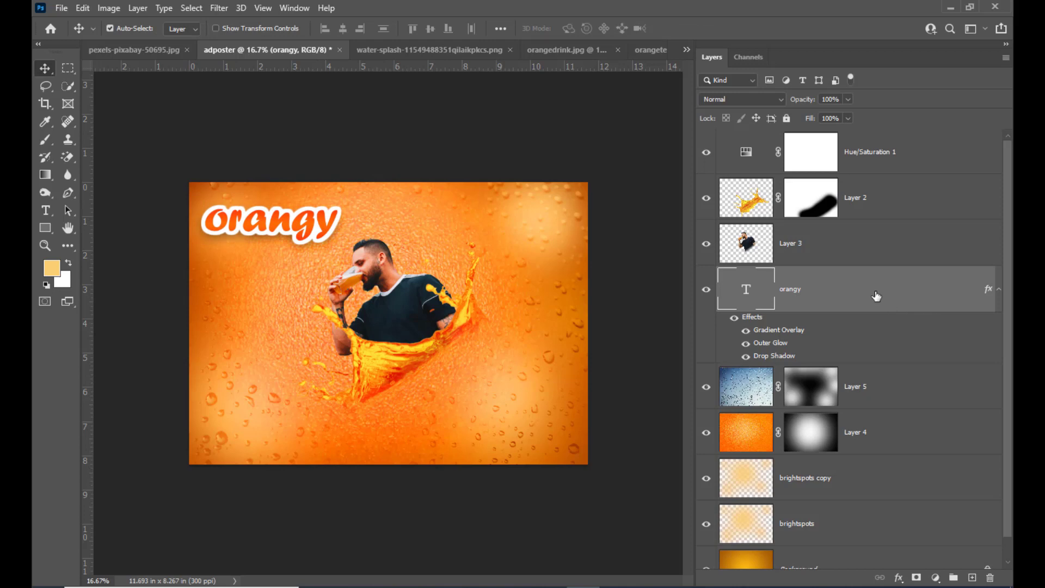
Step: Warp the orangy text with the Flag style and set its bend to +60%
left_click(45, 210)
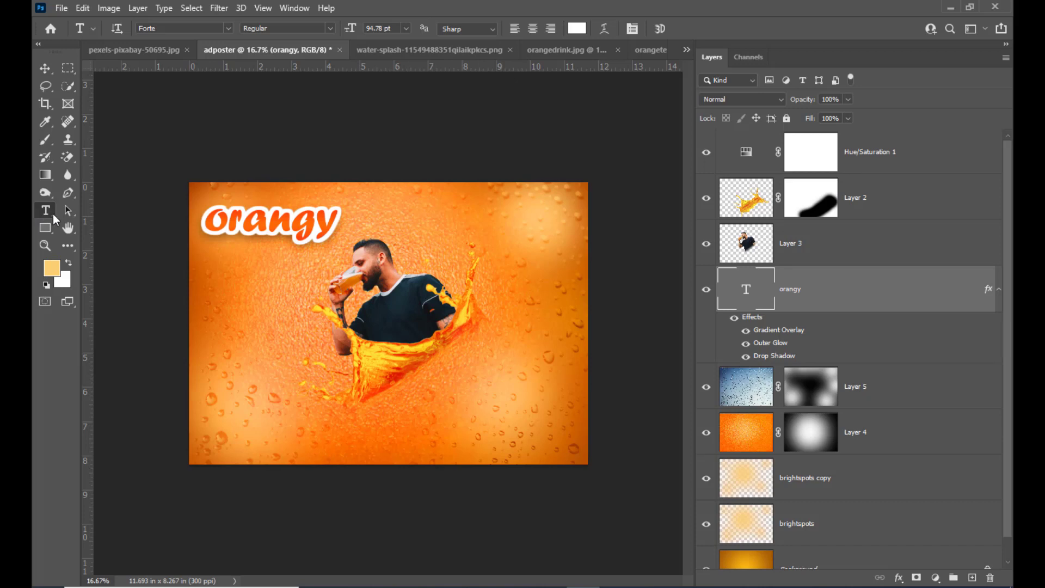
left_click(603, 32)
left_click_drag(580, 121, 546, 129)
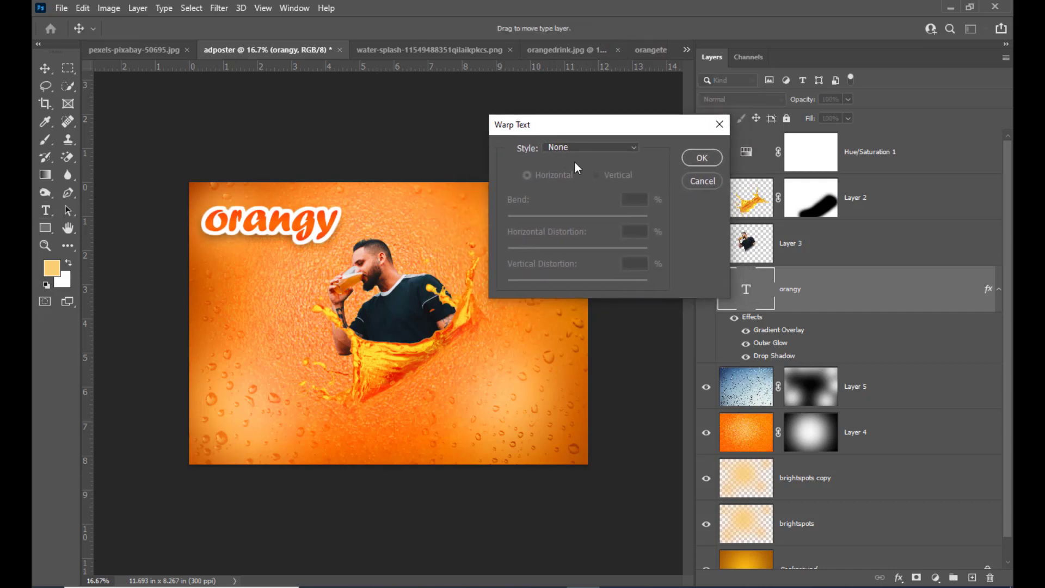
left_click(576, 144)
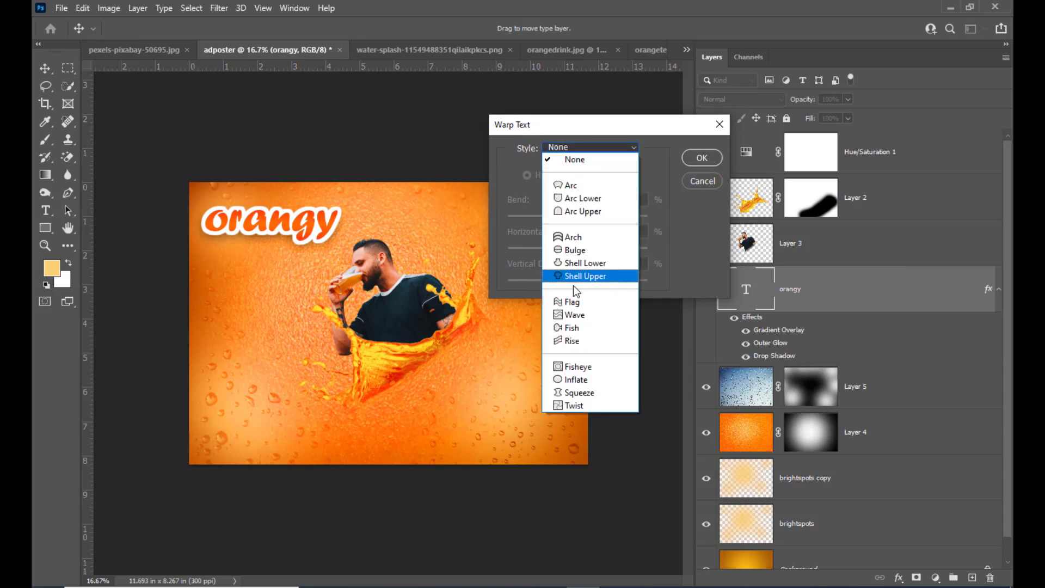
left_click(576, 305)
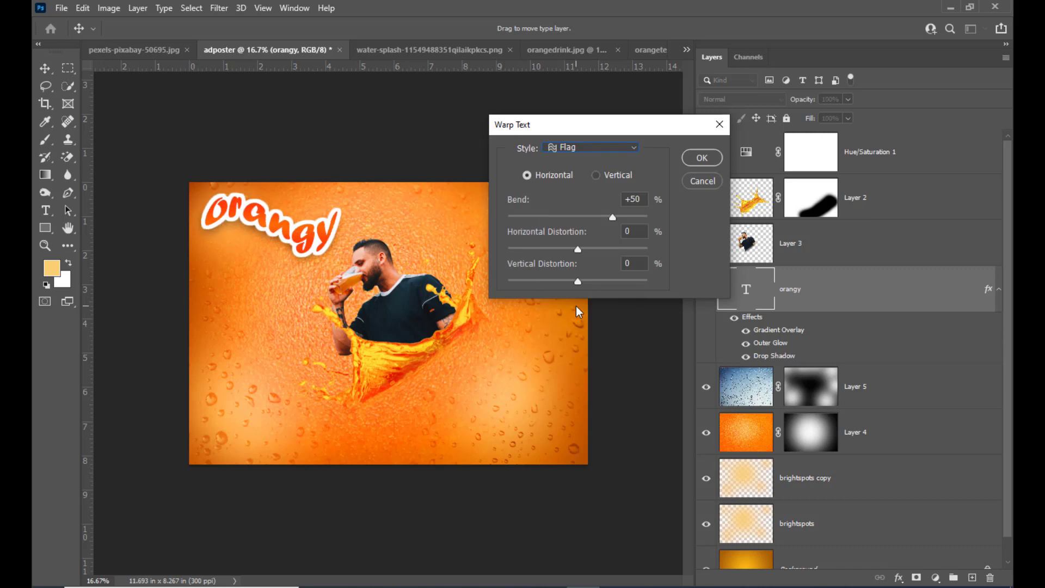
left_click(643, 205)
left_click_drag(647, 200, 586, 198)
type("60")
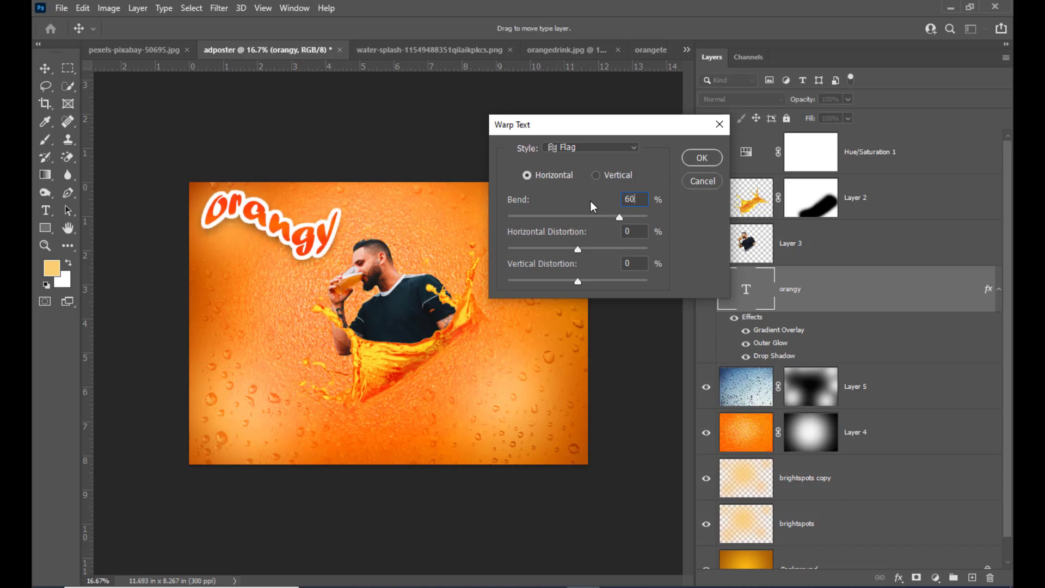
Step: Set the text warp's horizontal distortion to -63% and apply the warp
left_click(646, 234)
left_click_drag(638, 232, 502, 211)
type("-63")
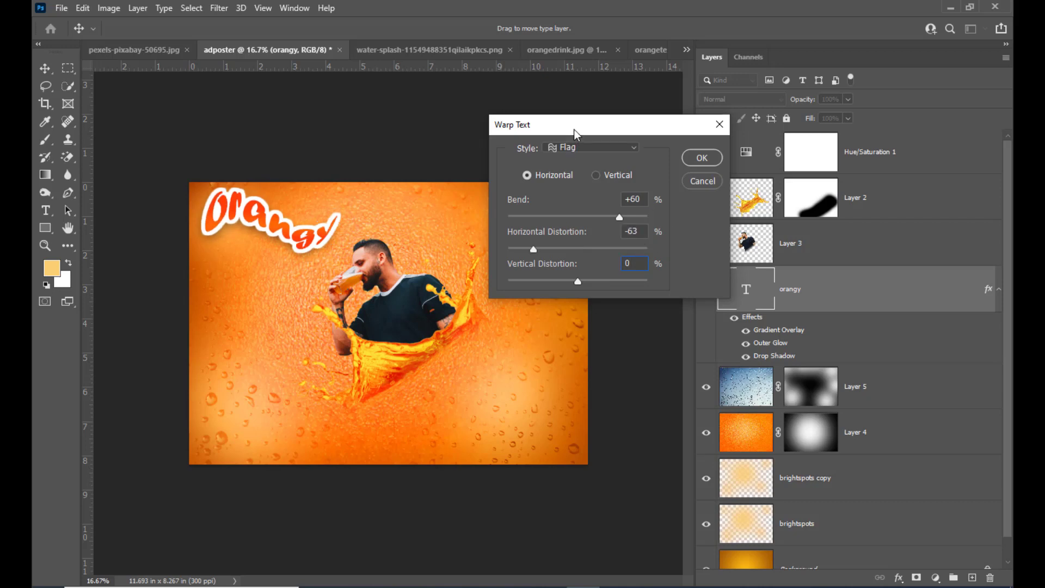
left_click_drag(573, 130, 536, 147)
left_click_drag(605, 143, 624, 140)
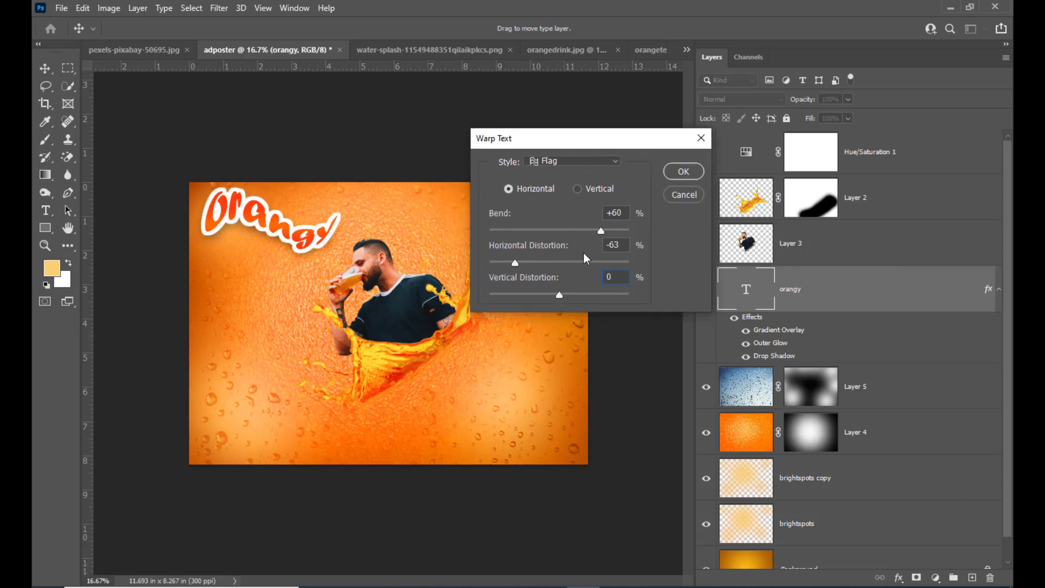
left_click_drag(551, 142, 582, 142)
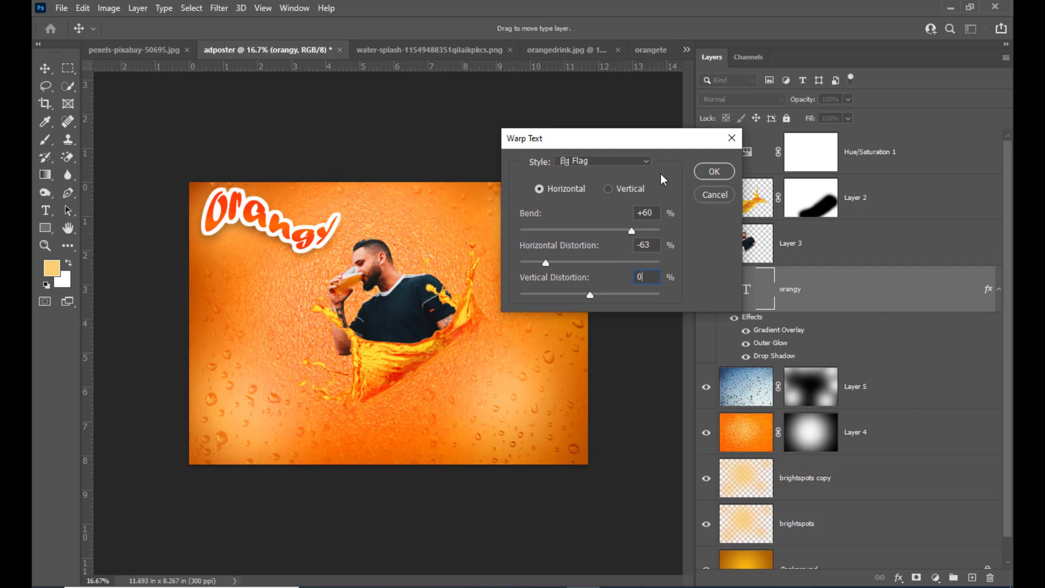
left_click(727, 172)
Step: Shift the warped orangy text slightly to the right and scale it up to about 118.8%
left_click(45, 68)
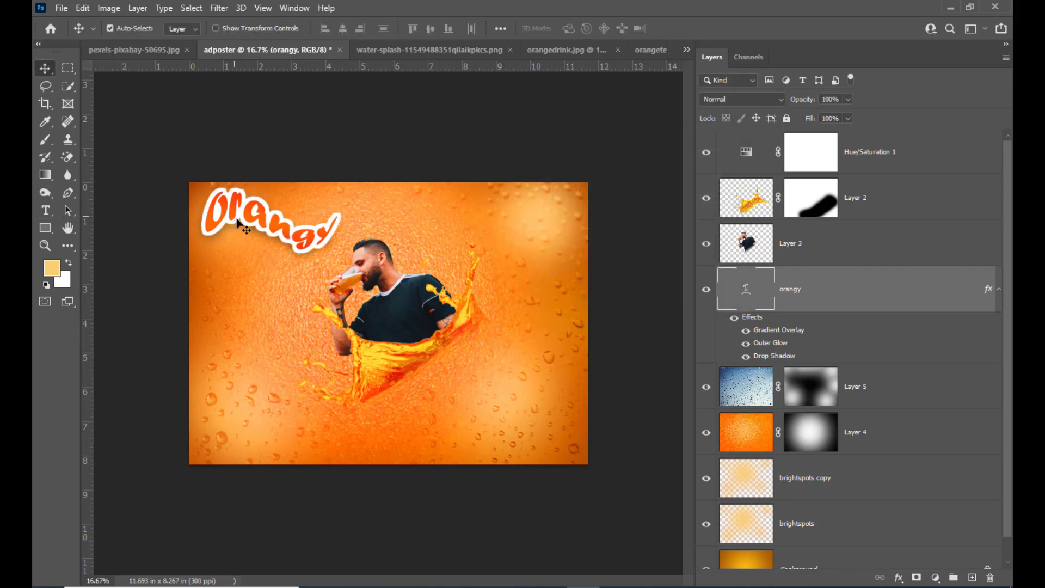
left_click_drag(254, 220, 261, 218)
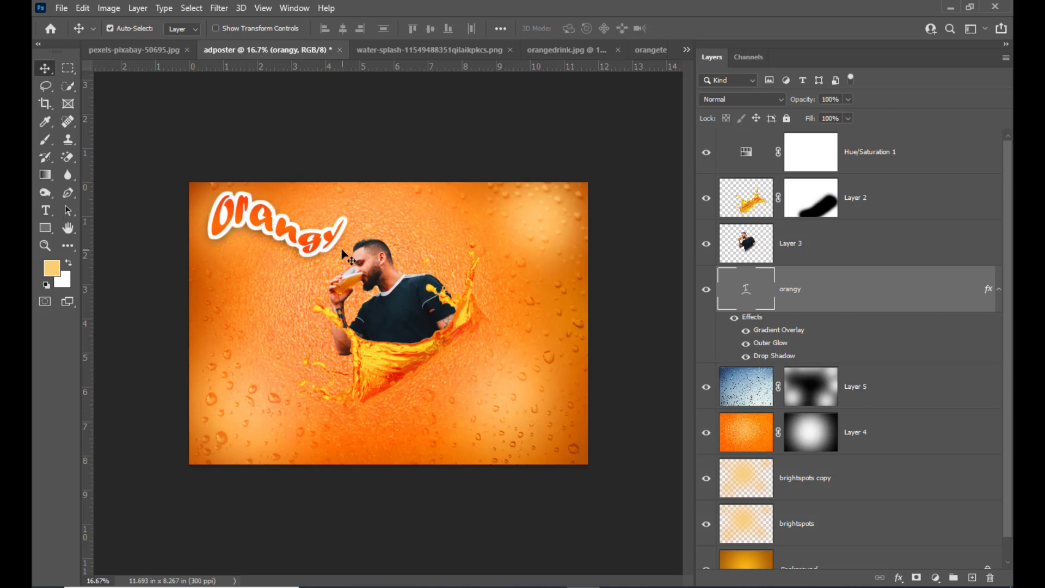
key("ctrl+t")
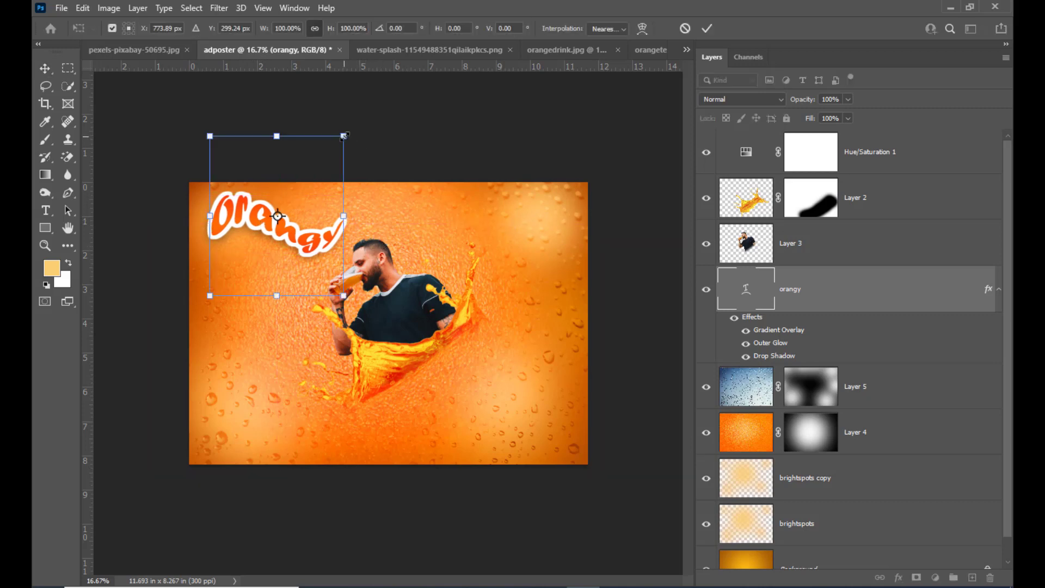
left_click_drag(344, 135, 361, 125)
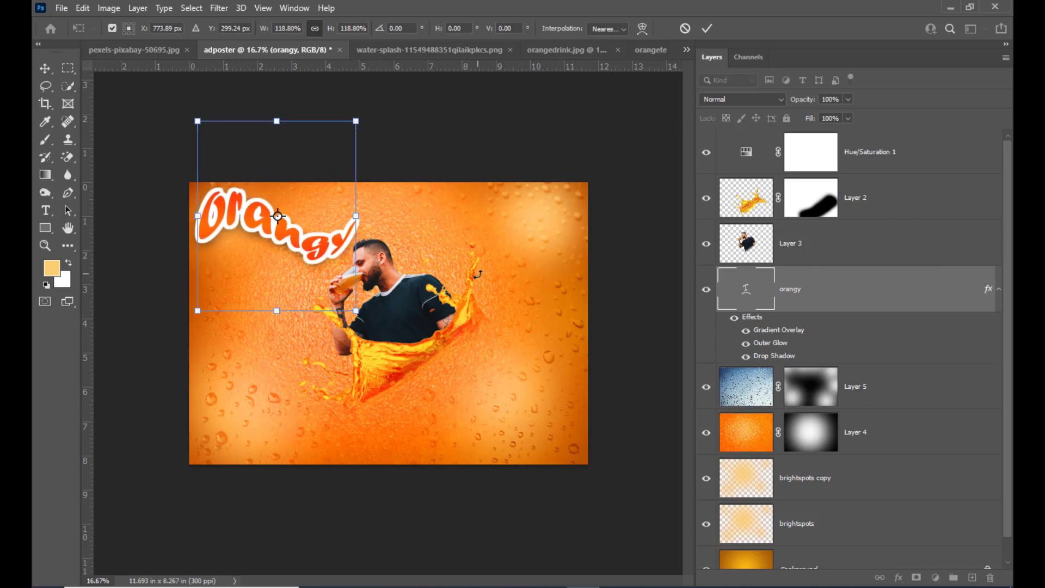
key("Return")
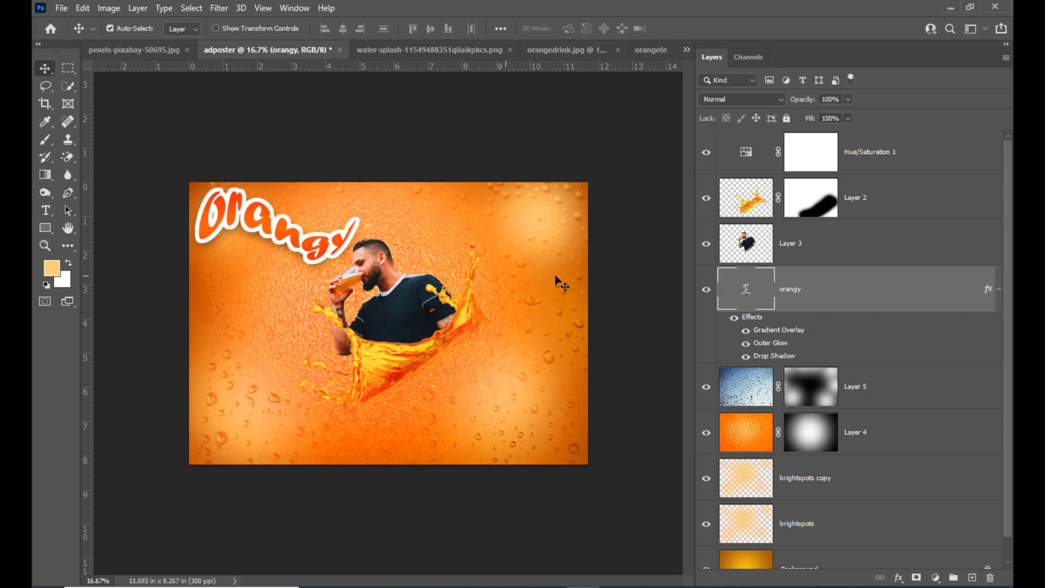
Step: Scale the man and splash layers together down to about 95.3% and move them slightly down and right, away from the text
left_click(883, 206)
left_click(871, 241, "shift")
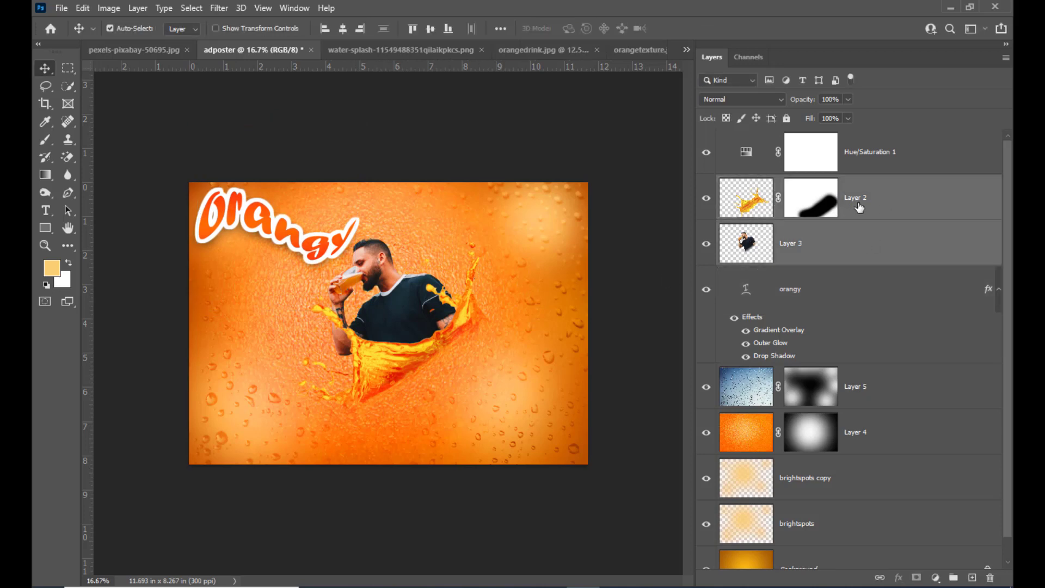
key("ctrl+t")
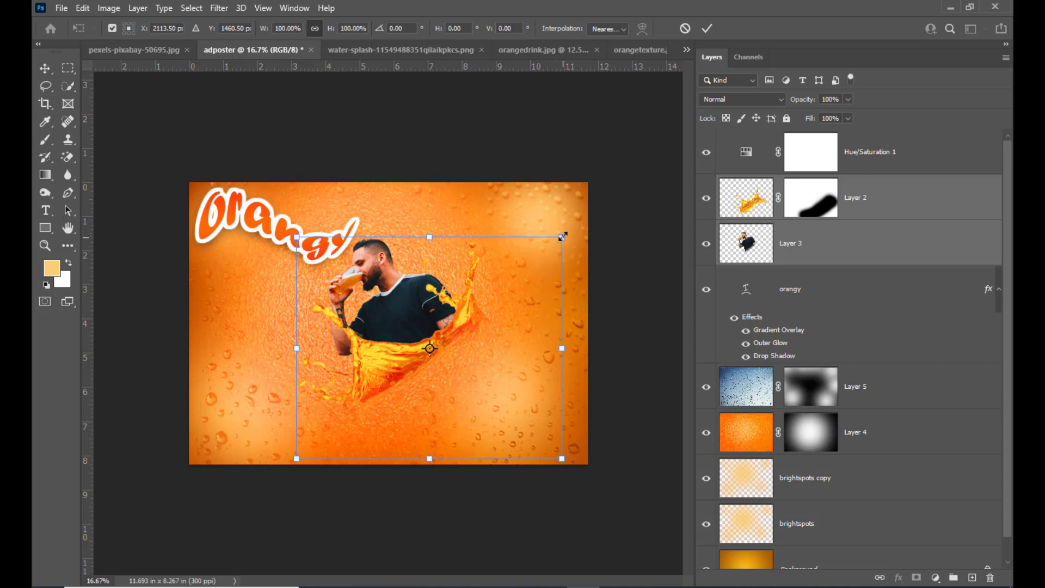
left_click_drag(562, 237, 548, 249)
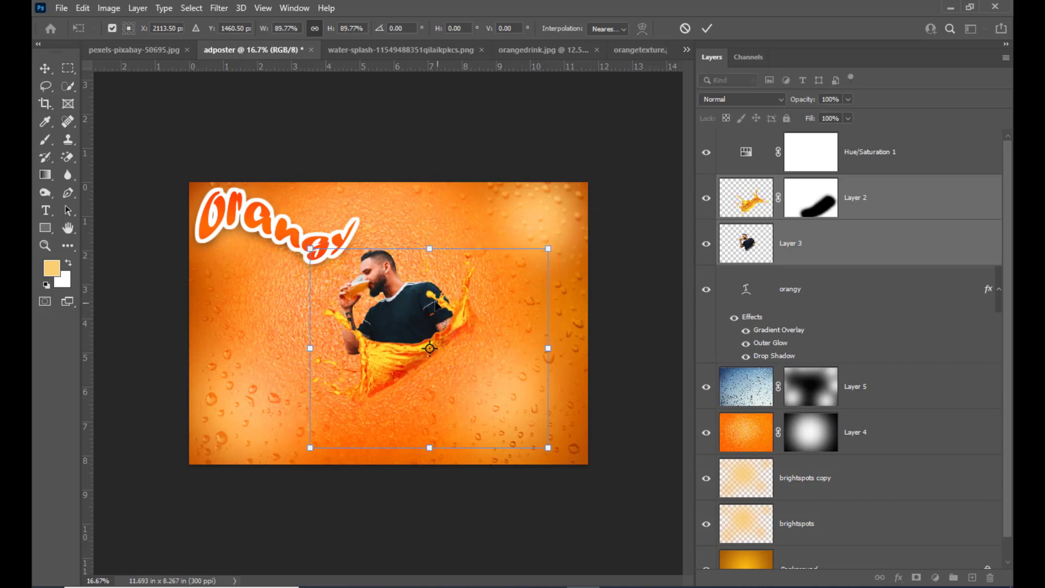
left_click_drag(436, 307, 439, 312)
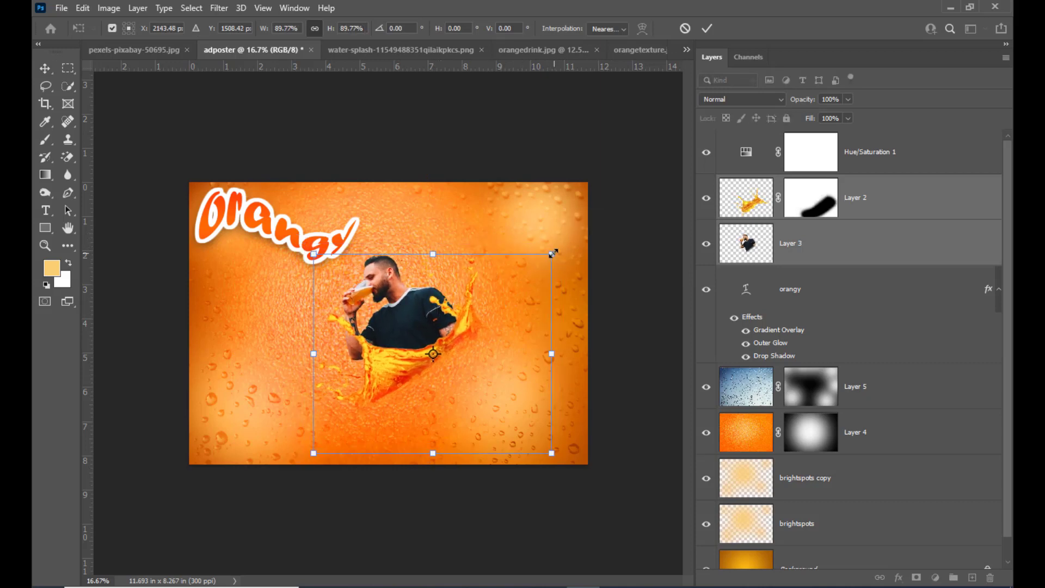
mouse_move(553, 253)
left_mouse_down()
mouse_move(562, 240)
mouse_move(559, 248)
left_mouse_up()
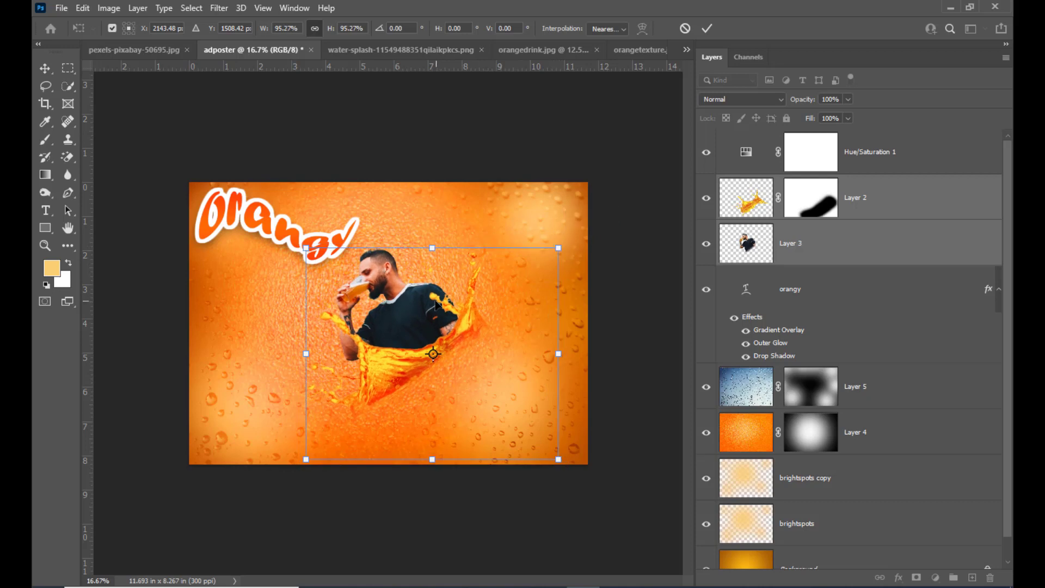
left_click_drag(435, 303, 437, 303)
key("Return")
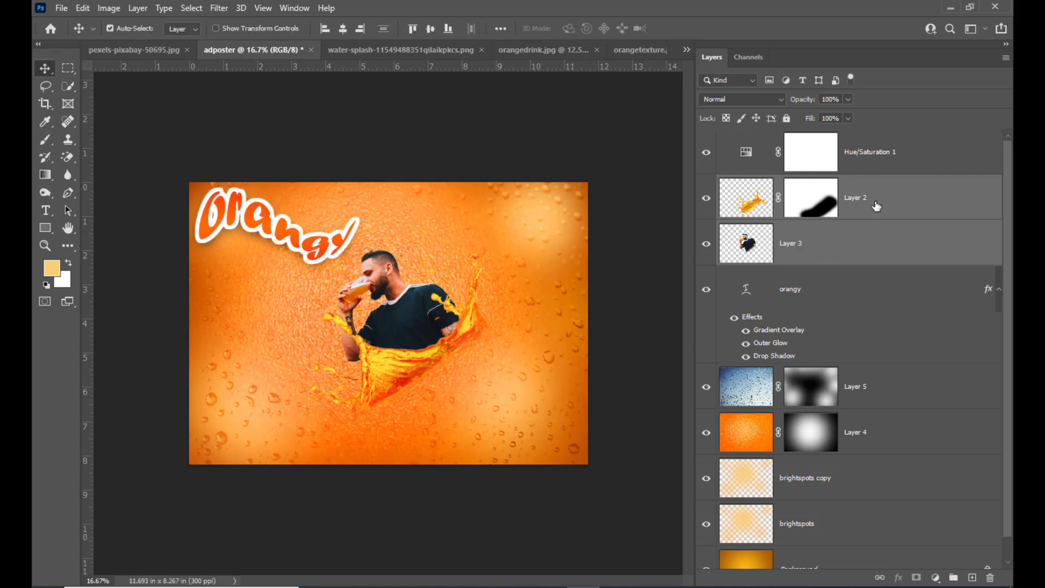
Step: Move the warped orangy text slightly down and right and scale it up to about 102.3%
left_click(871, 288)
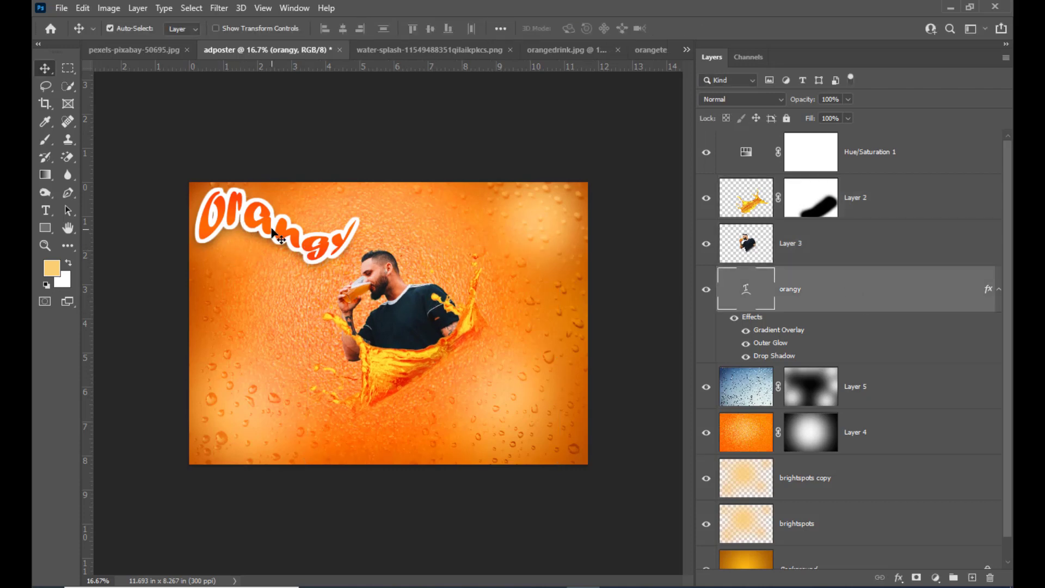
key("ctrl+t")
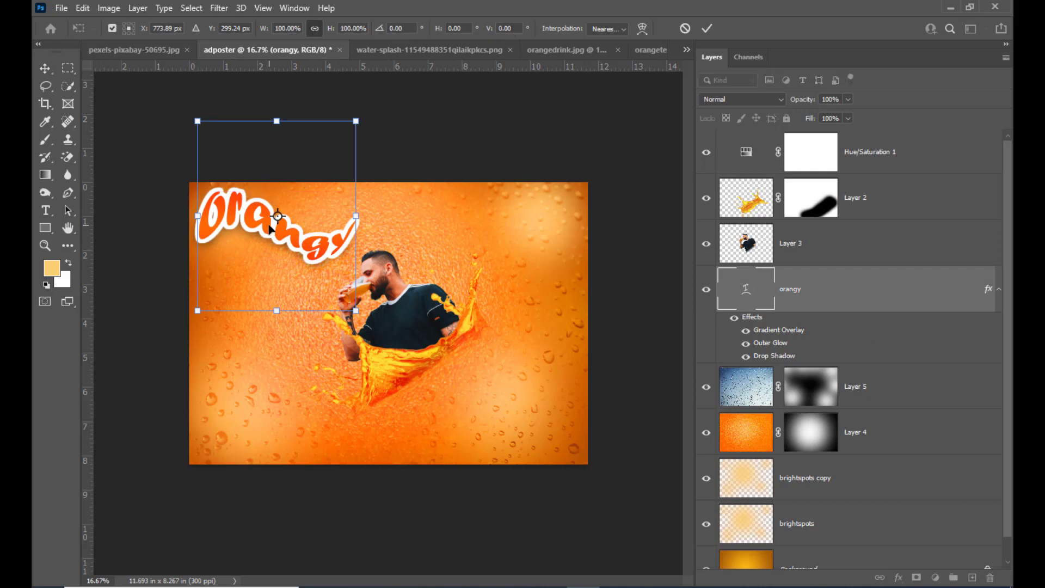
left_click_drag(269, 231, 273, 239)
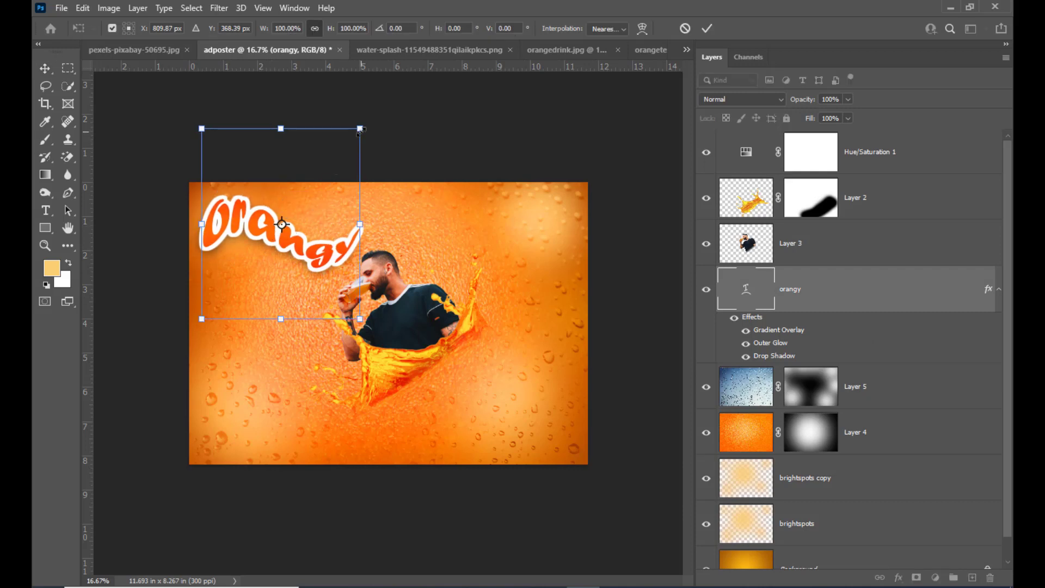
left_click_drag(359, 128, 362, 126)
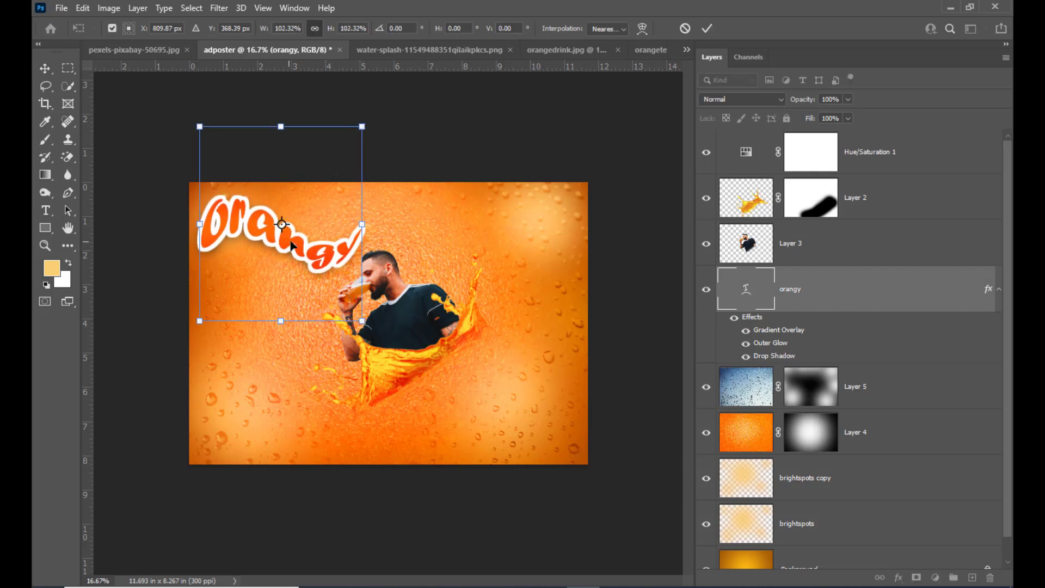
key("Right")
key("Right")
key("Right")
key("Right")
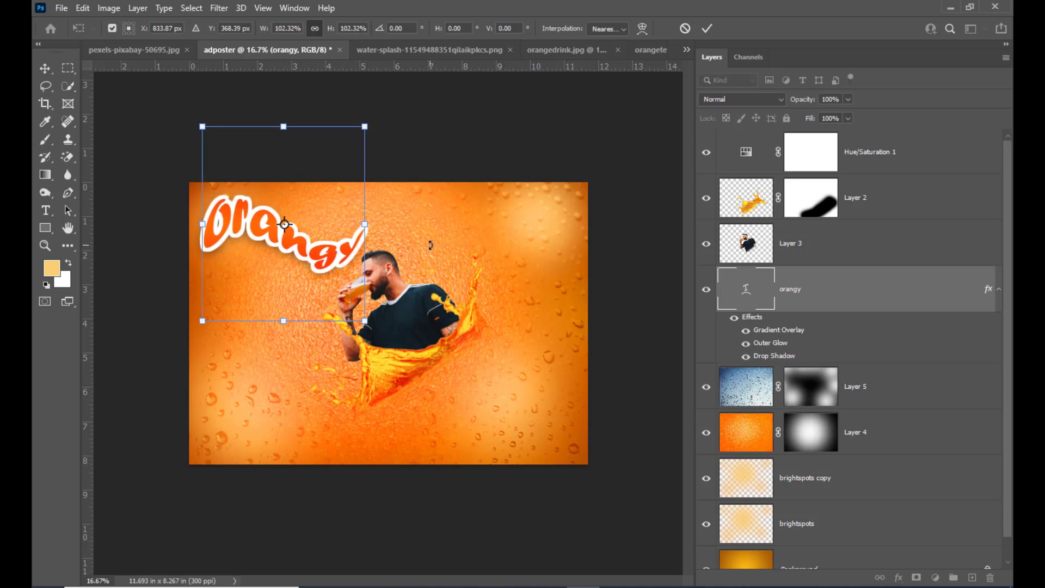
key("Left")
key("Return")
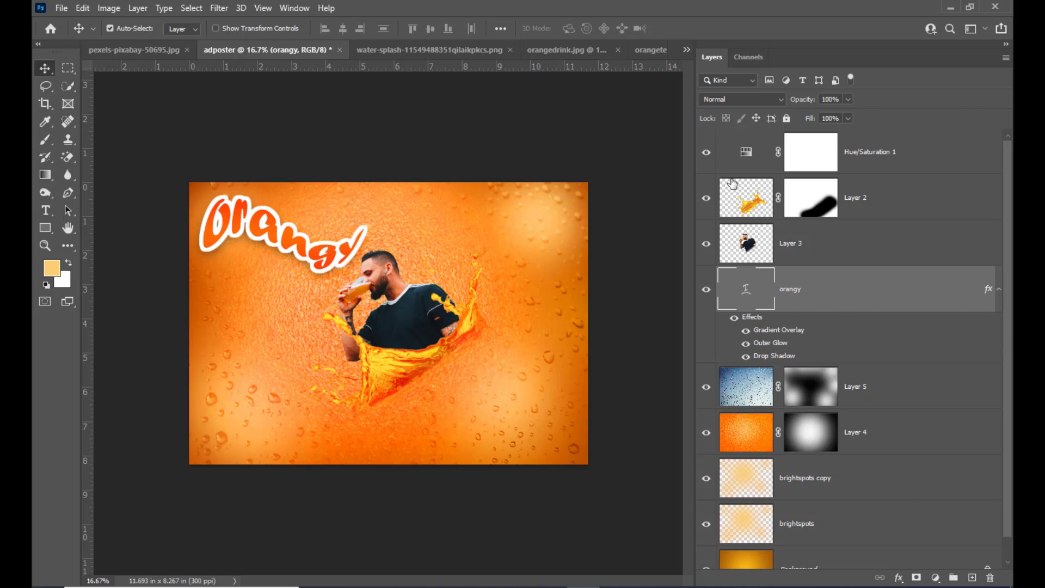
Step: Add a two-line white tagline reading "The Real one" and "for Real Fun" in the poster's lower-right area, in 55 pt Forte
left_click(46, 211)
left_click(442, 422)
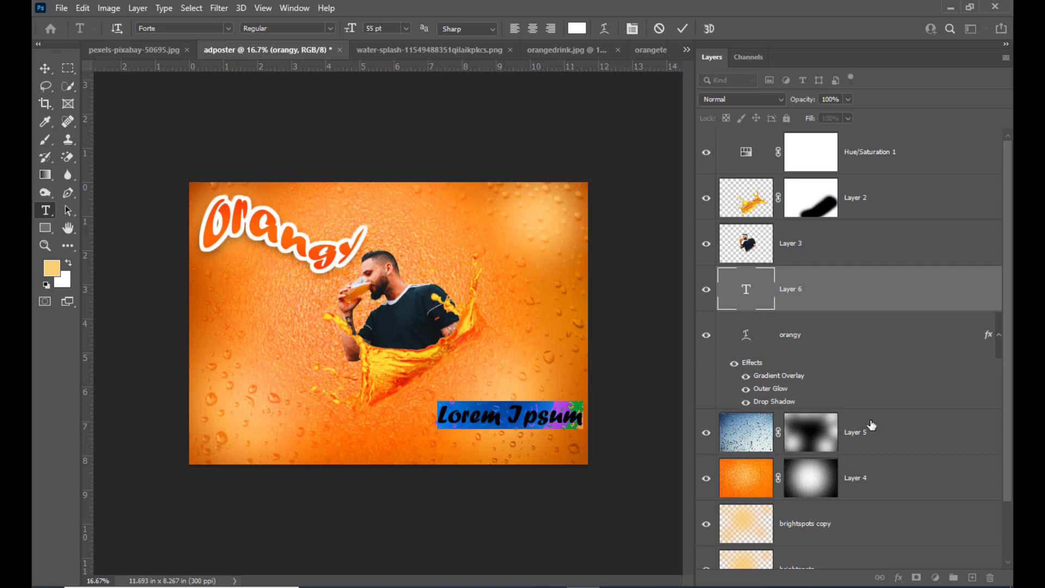
type("The ")
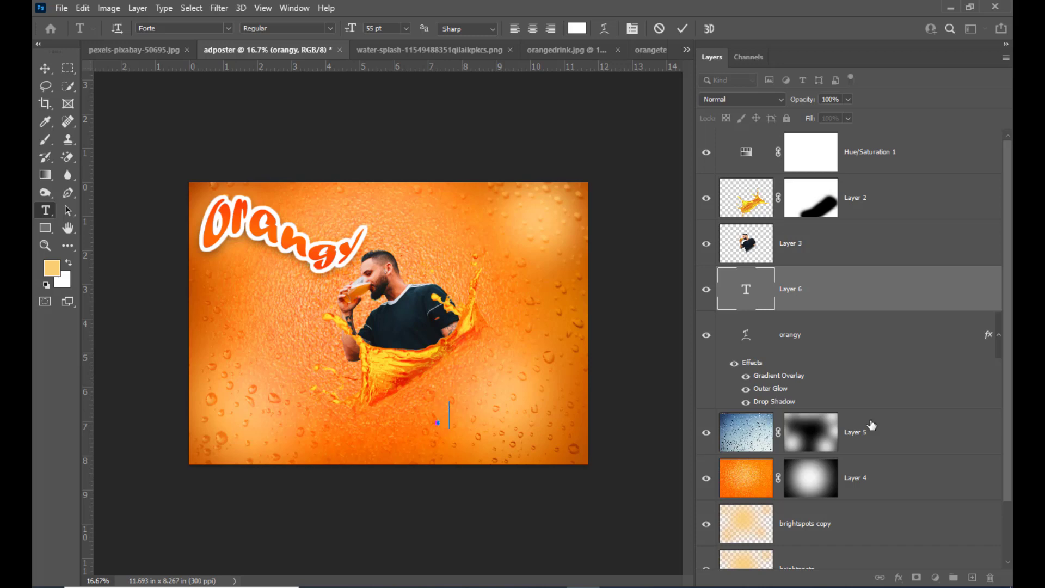
type("Re")
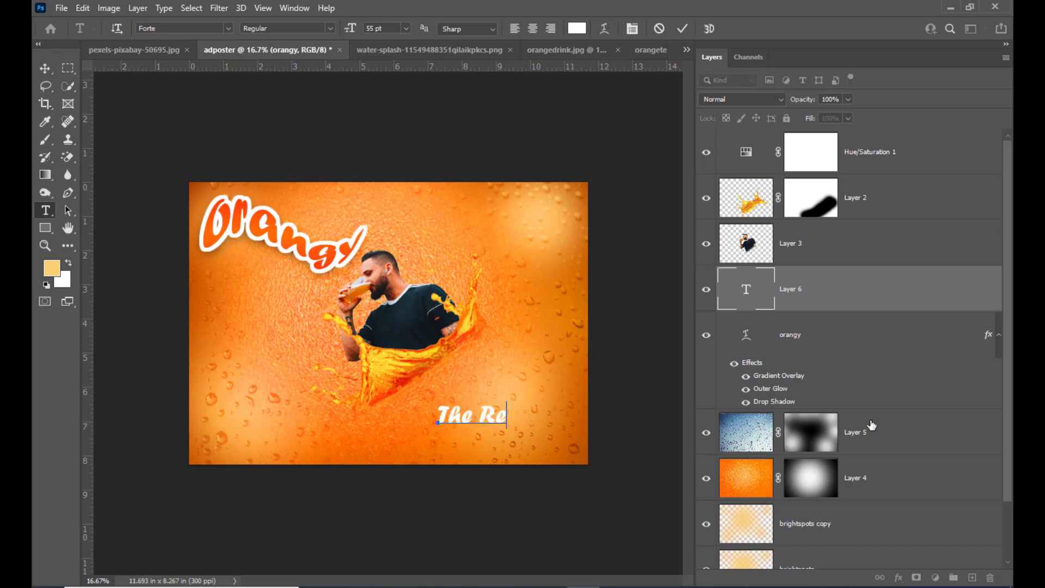
type("al one")
key("Return")
type("f")
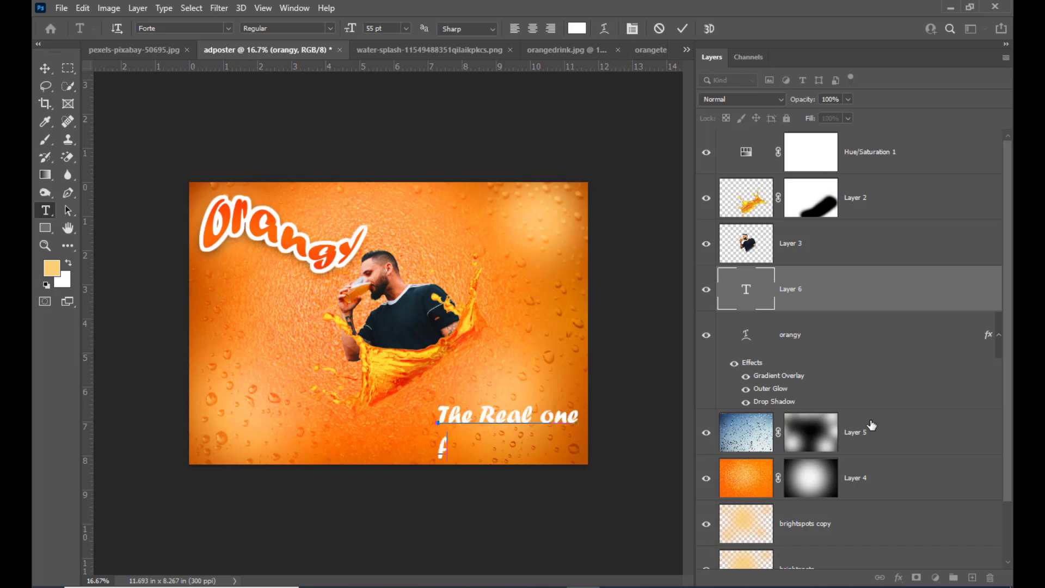
type("or Re")
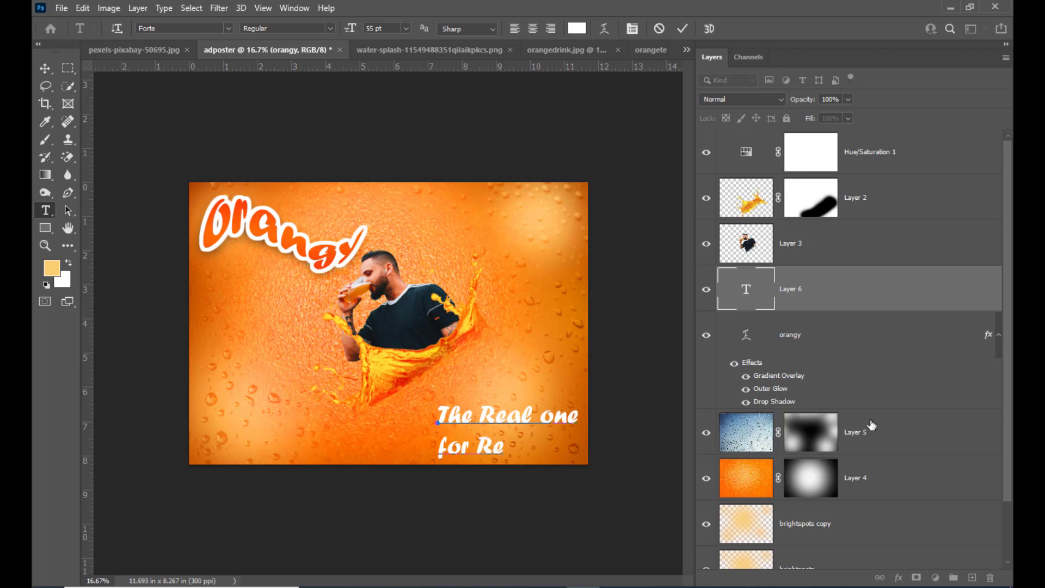
type("al Fun")
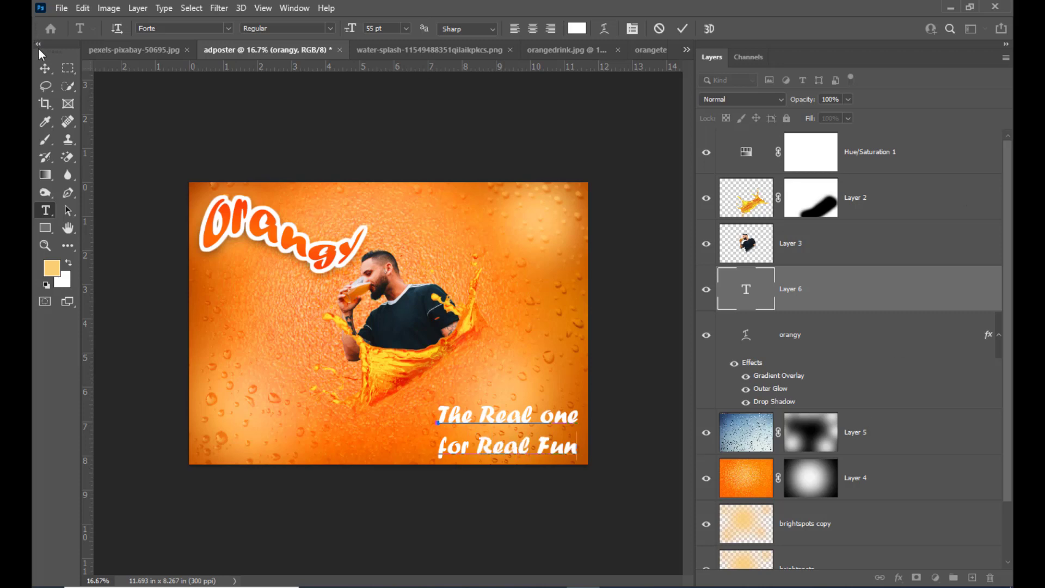
Step: Move the tagline up and left below the splash and rotate it to about -34.9° so it follows the splash's slope
left_click(45, 68)
left_click_drag(499, 422, 466, 408)
key("ctrl+t")
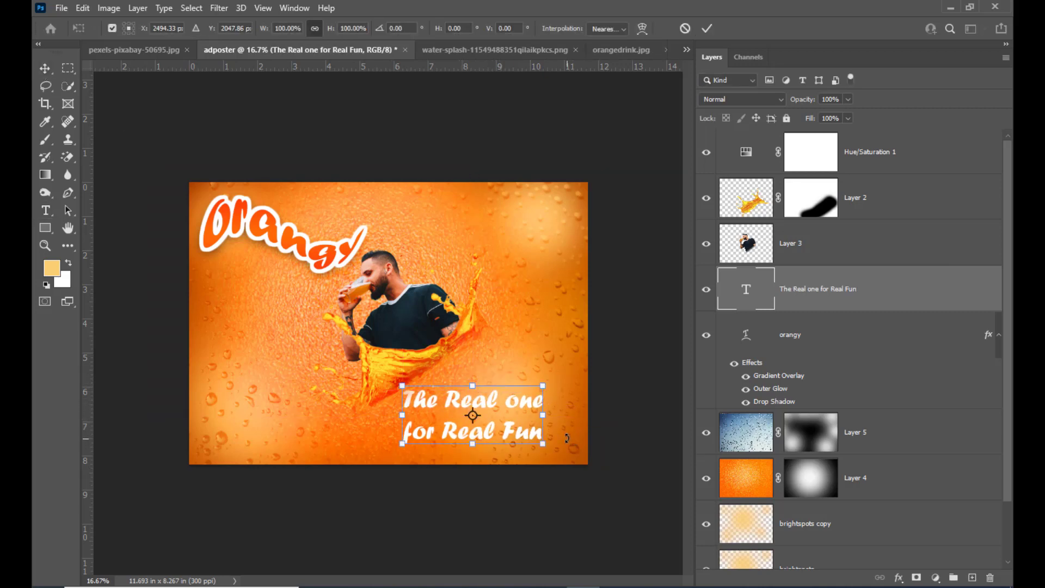
left_click_drag(566, 437, 578, 374)
left_click_drag(480, 388, 466, 375)
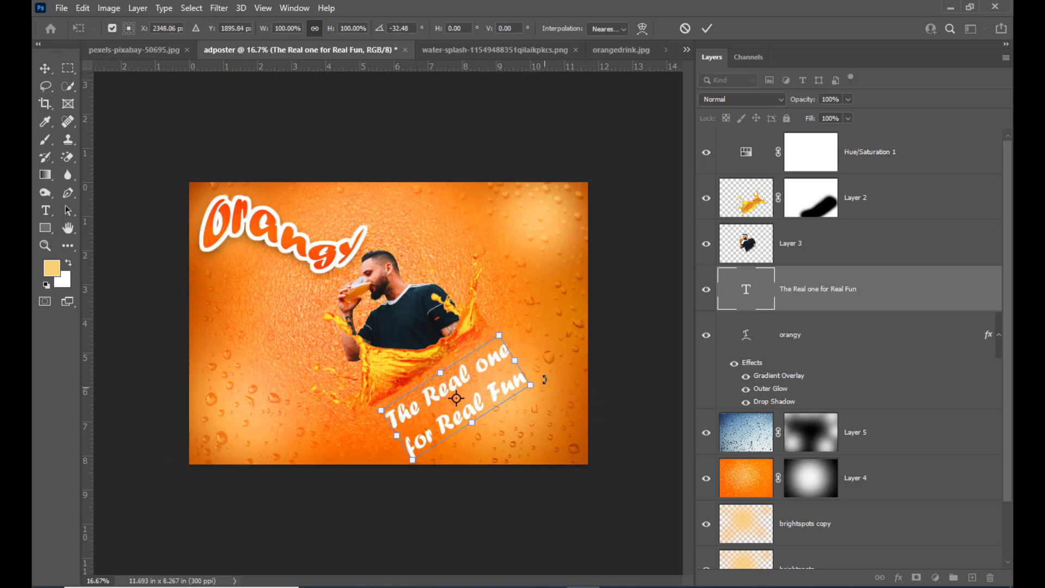
left_click_drag(544, 379, 545, 375)
left_click_drag(467, 375, 458, 379)
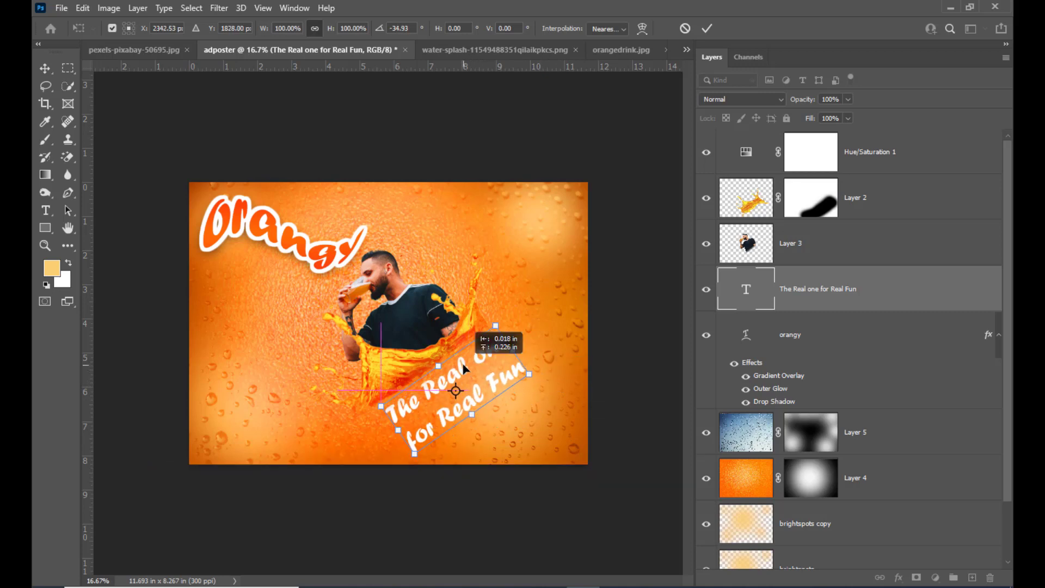
Step: Scale the rotated tagline up to about 109.2%, nudge it slightly up and apply the transform
left_click_drag(490, 335, 507, 307)
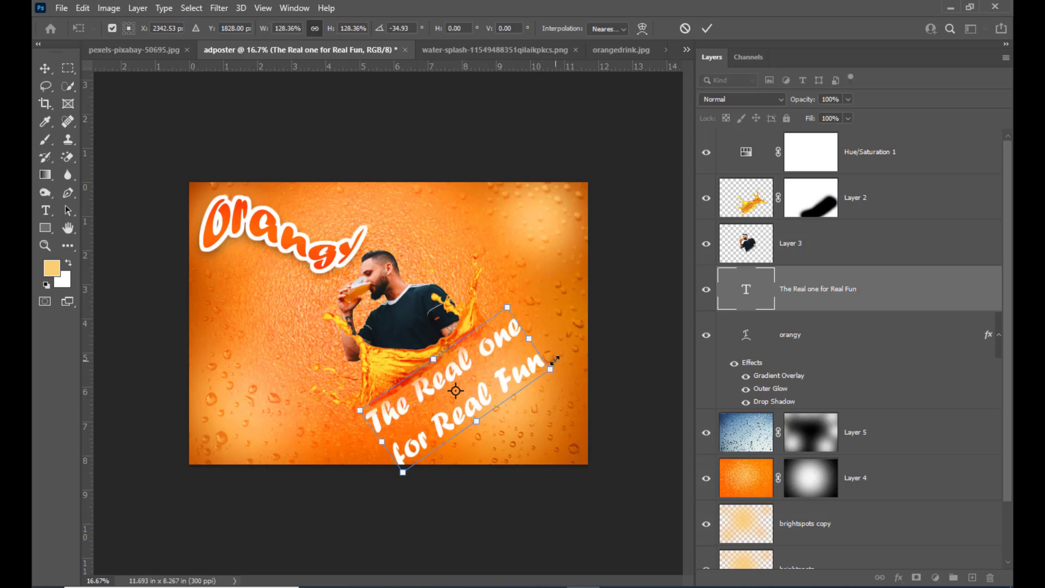
left_click_drag(551, 369, 535, 371)
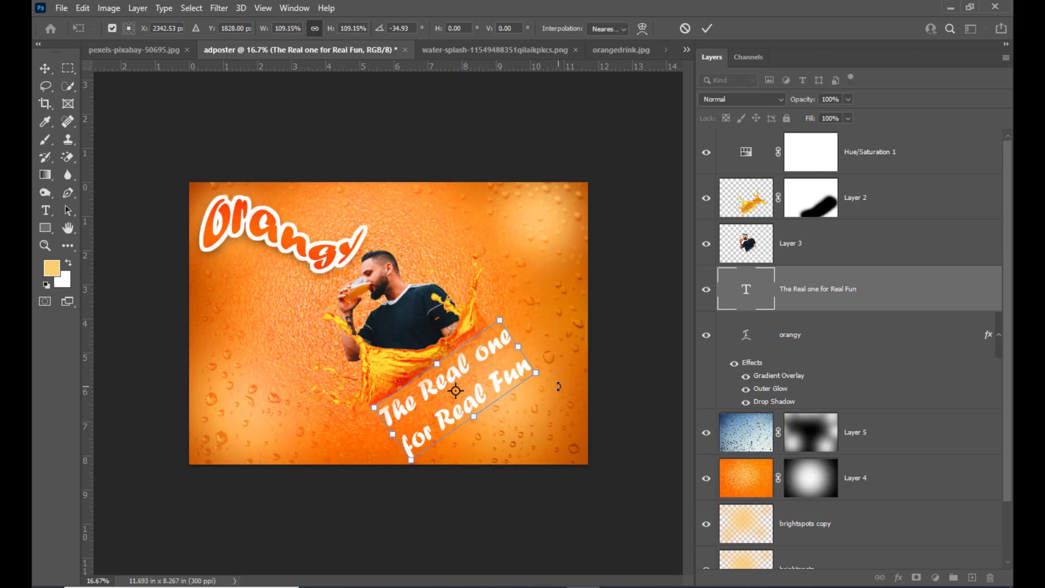
key("Up")
key("Return")
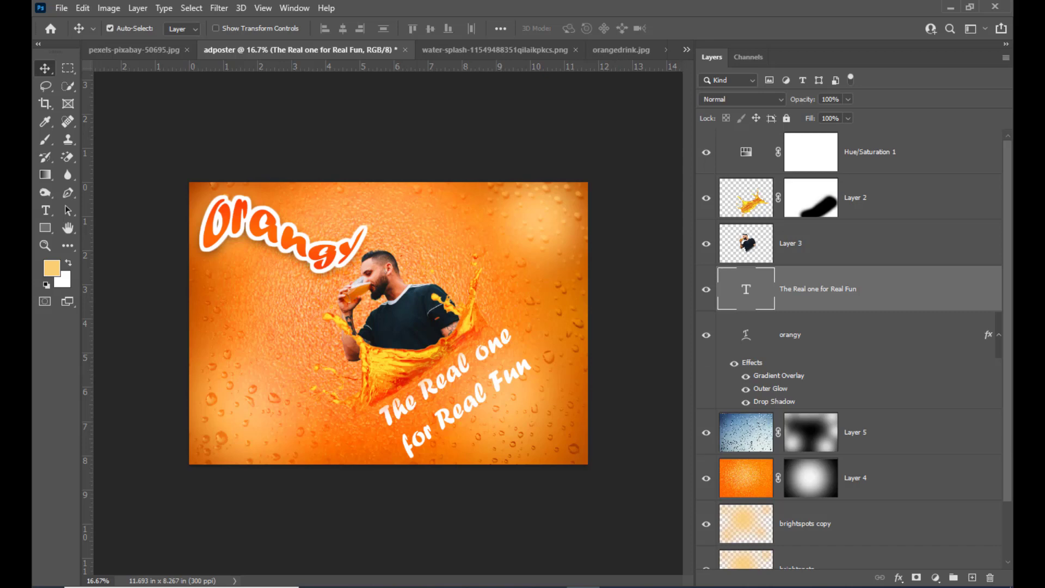
Step: Select the orangy text layer that carries the gradient overlay, outer glow and drop shadow effects
left_click(962, 342)
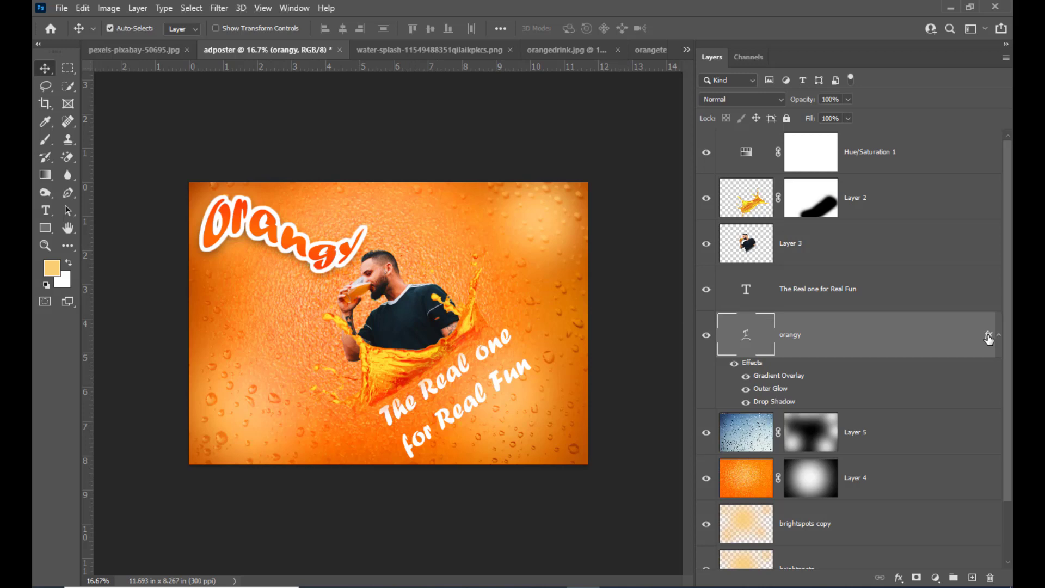
Step: Copy the orangy text's gradient overlay, outer glow and drop shadow effects onto the tagline layer
left_click_drag(989, 338, 975, 294)
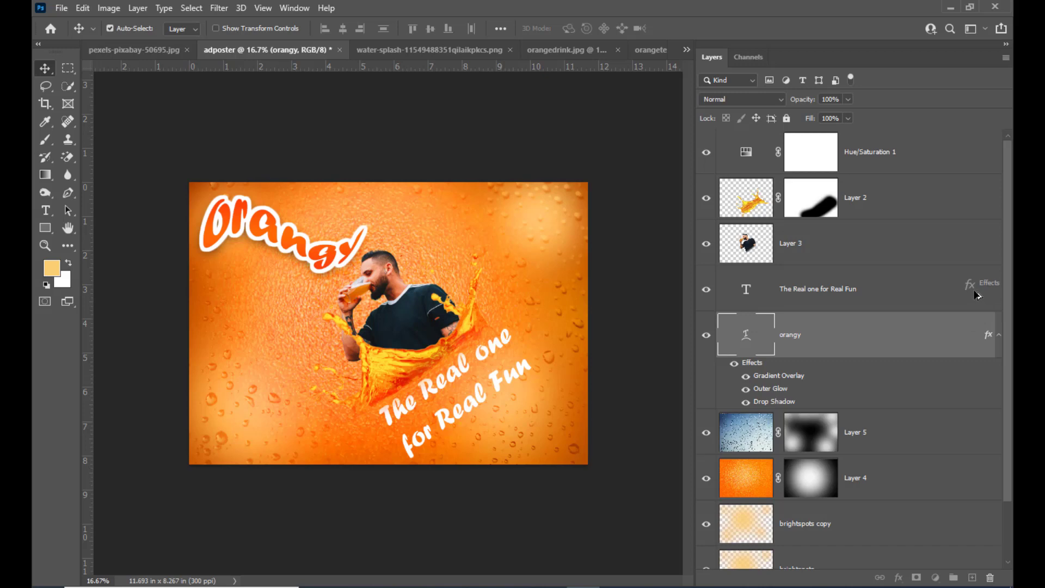
left_click_drag(976, 294, 976, 295)
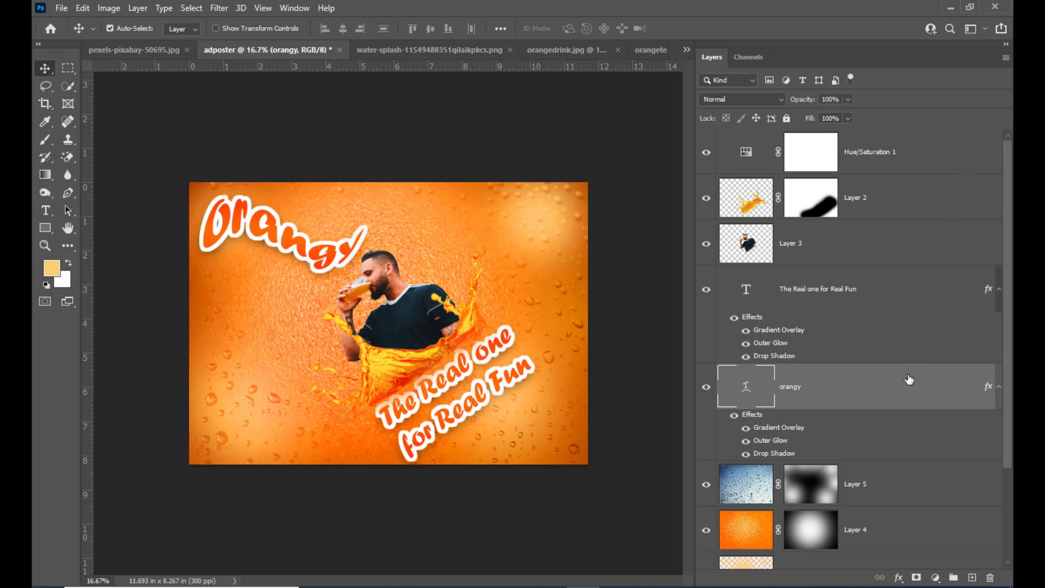
left_click(45, 211)
left_click(604, 28)
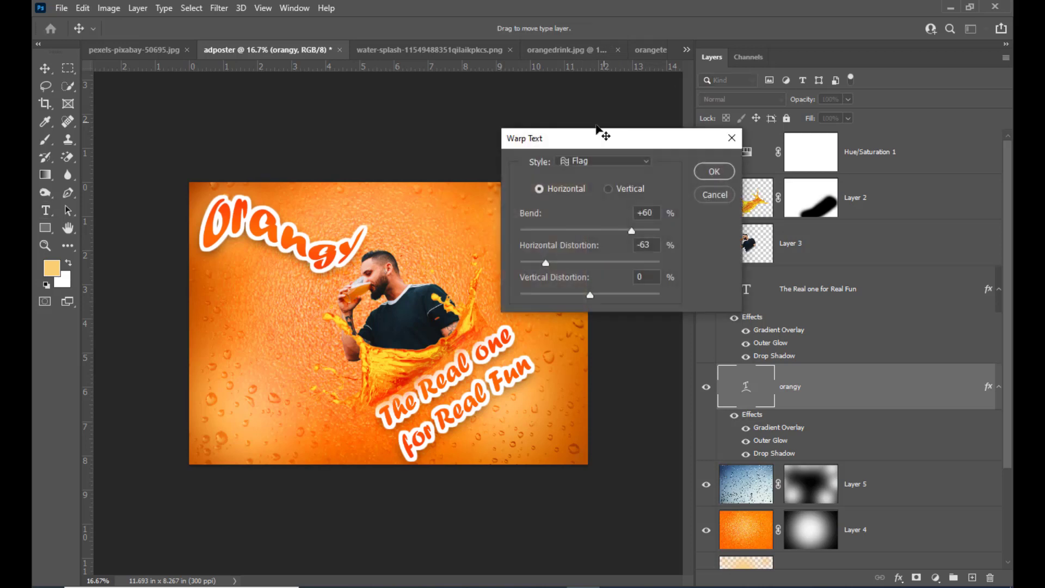
left_click_drag(585, 147, 550, 151)
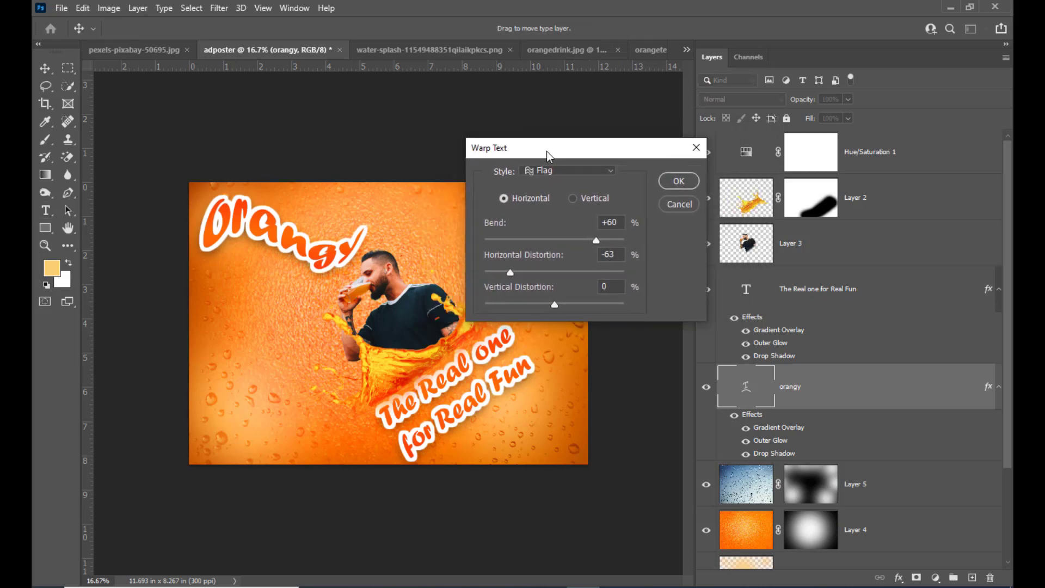
left_click(694, 204)
Step: Warp the tagline text with the horizontal Flag style and set its bend to +41%
left_click(873, 292)
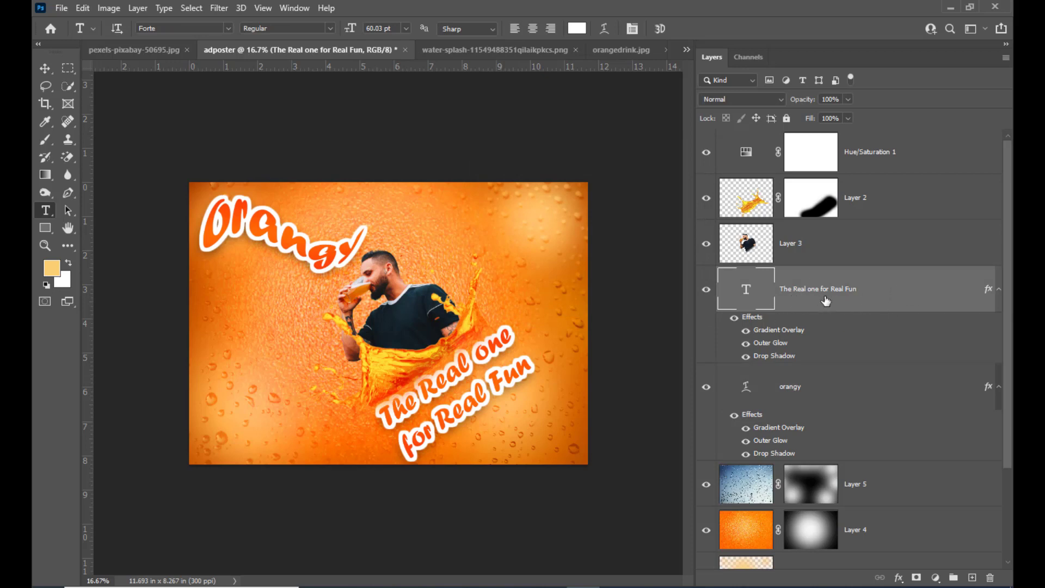
left_click(605, 28)
left_click_drag(560, 156, 591, 145)
left_click(602, 158)
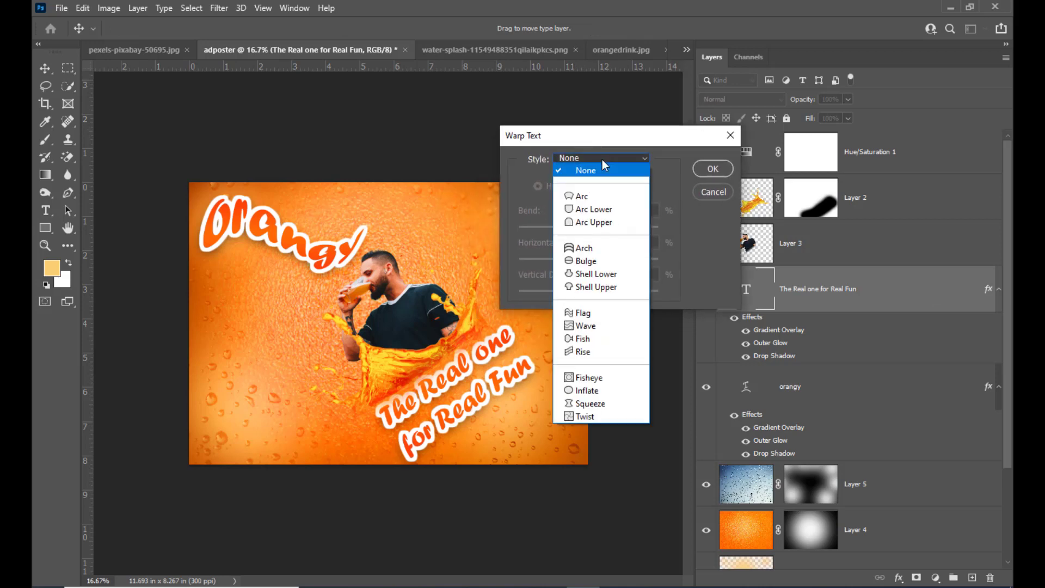
left_click(594, 315)
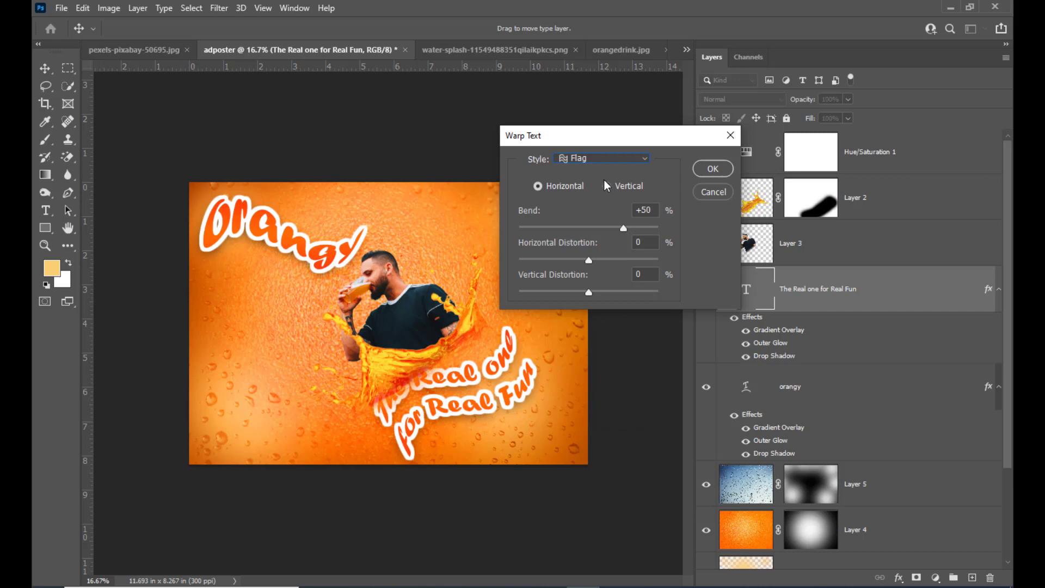
left_click_drag(624, 228, 616, 227)
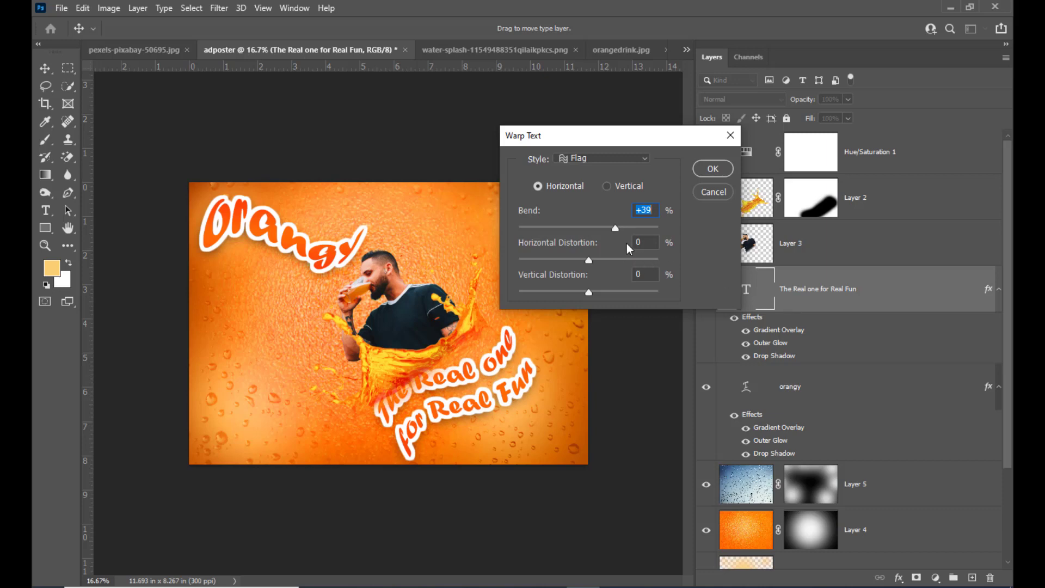
left_click_drag(616, 228, 619, 227)
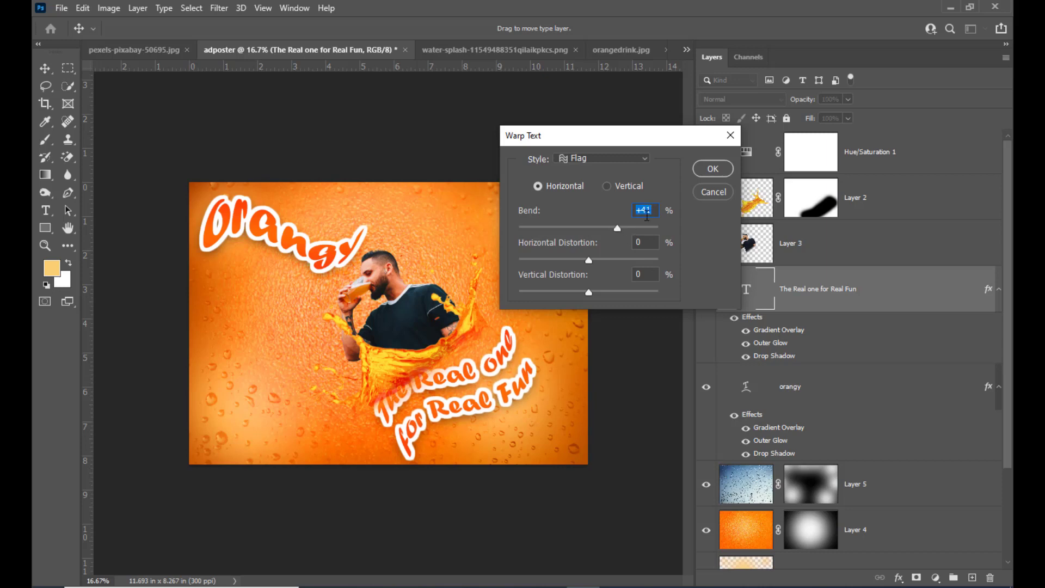
Step: Set the tagline warp's horizontal distortion to -23% and its bend to +52%, and apply the warp
left_click_drag(589, 259, 614, 264)
left_click_drag(613, 263, 573, 263)
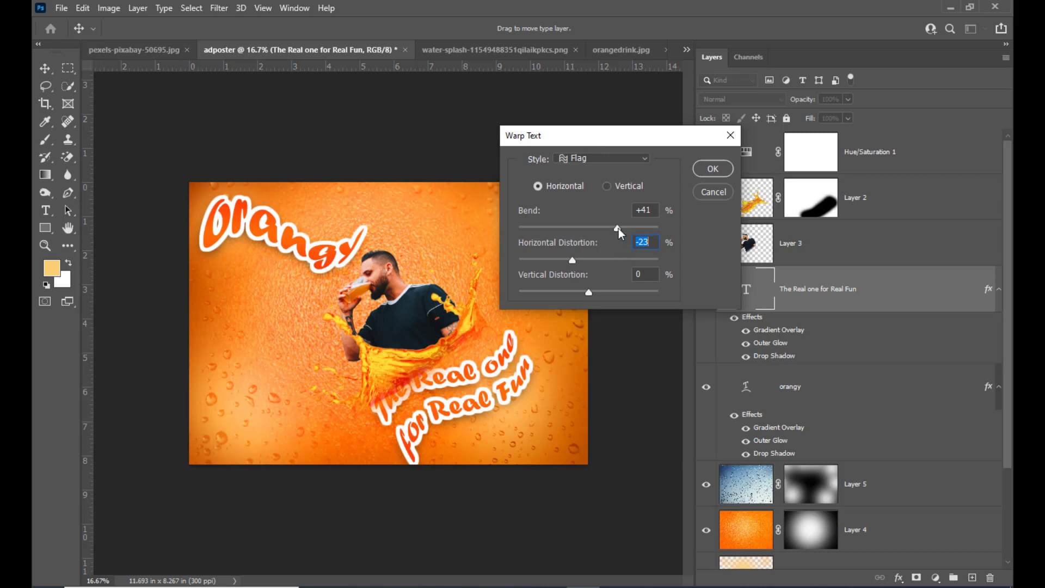
left_click_drag(619, 227, 625, 228)
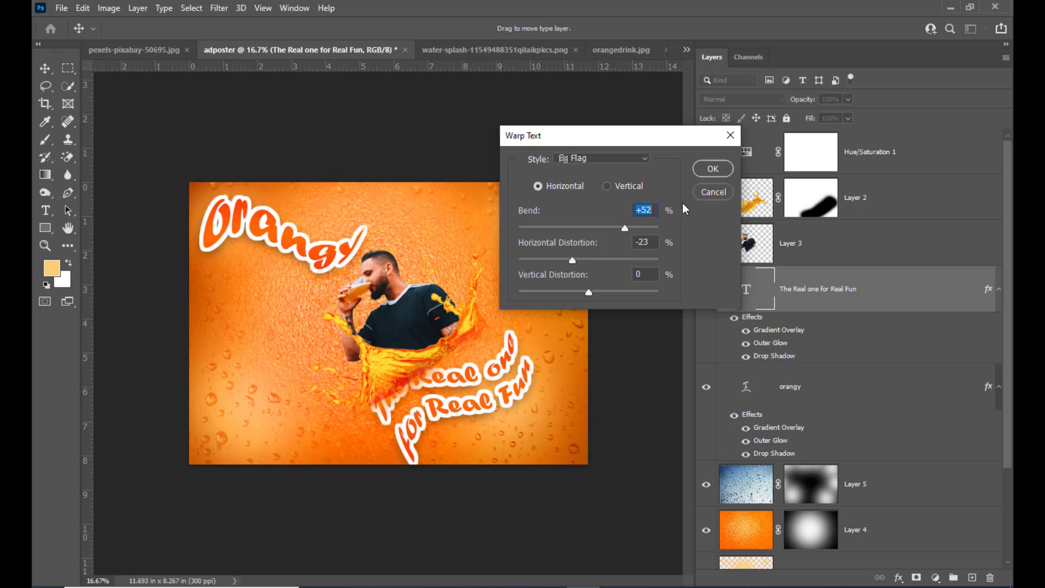
left_click(713, 165)
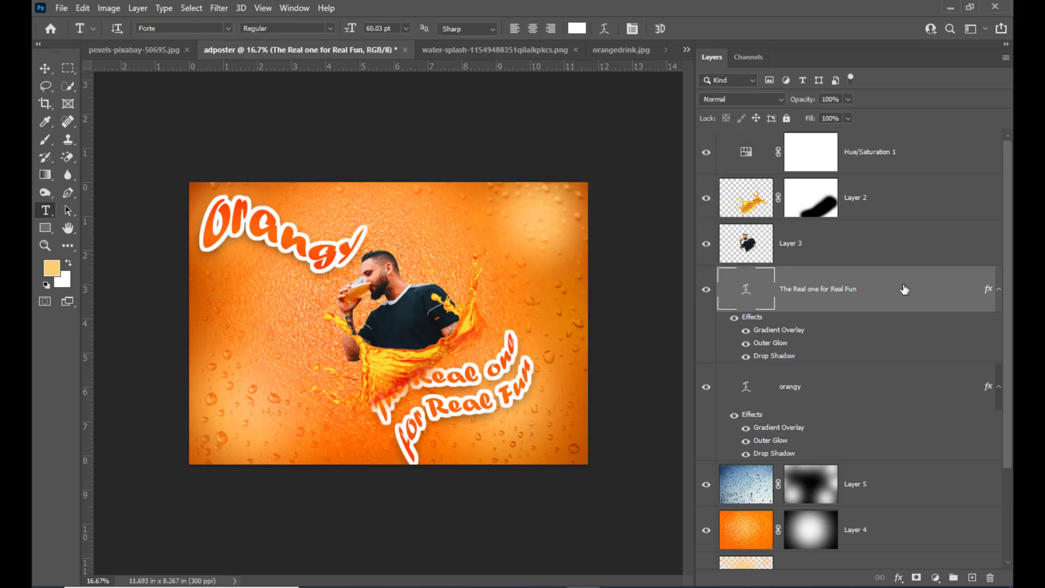
Step: Bring the tagline layer above the splash layer, rotate it to about -13.9° and shift it up and left
left_click_drag(909, 276, 894, 174)
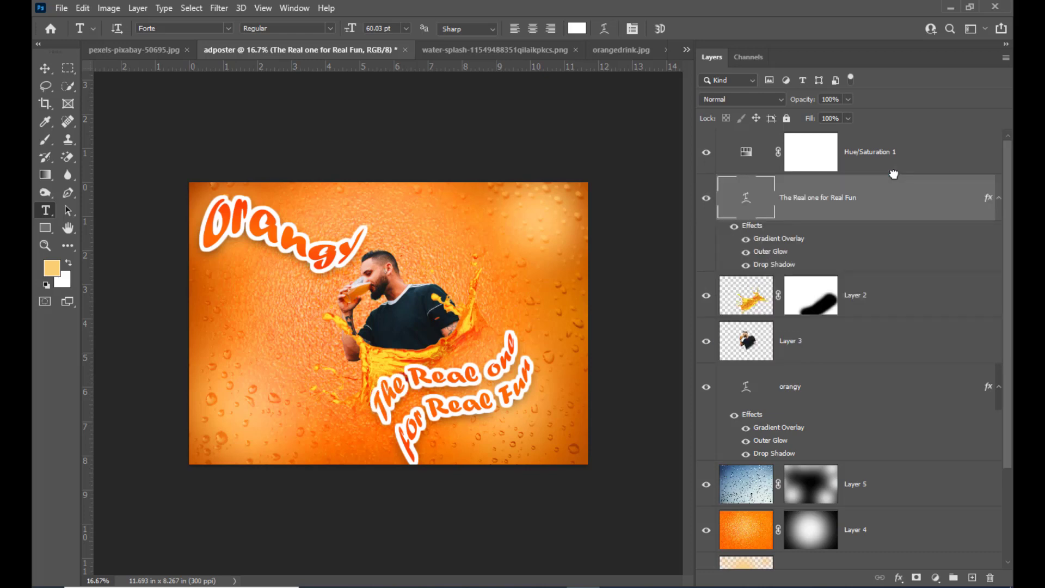
left_click(46, 68)
key("ctrl+t")
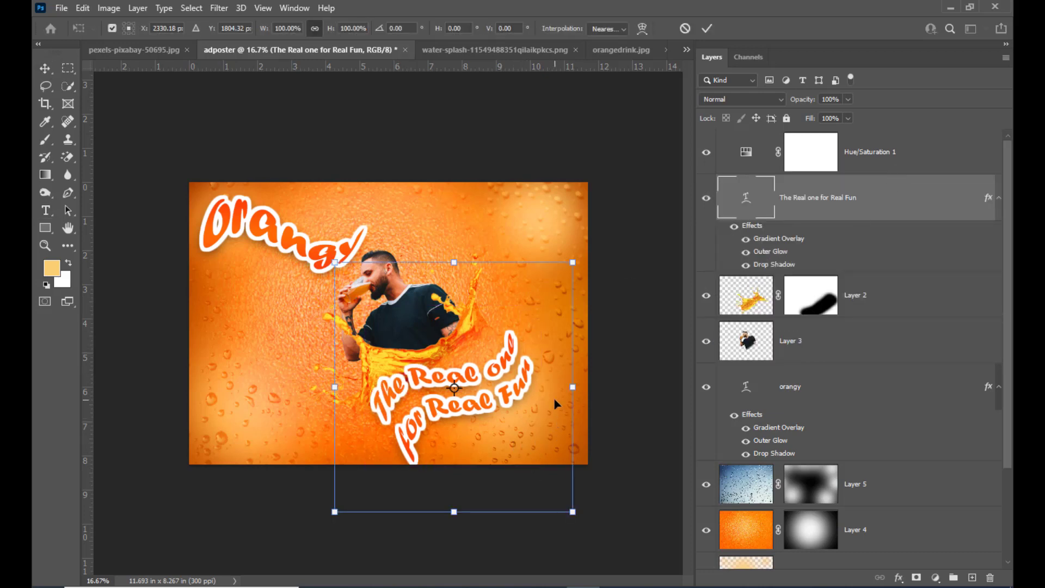
left_click_drag(591, 360, 597, 314)
left_click_drag(481, 365, 468, 350)
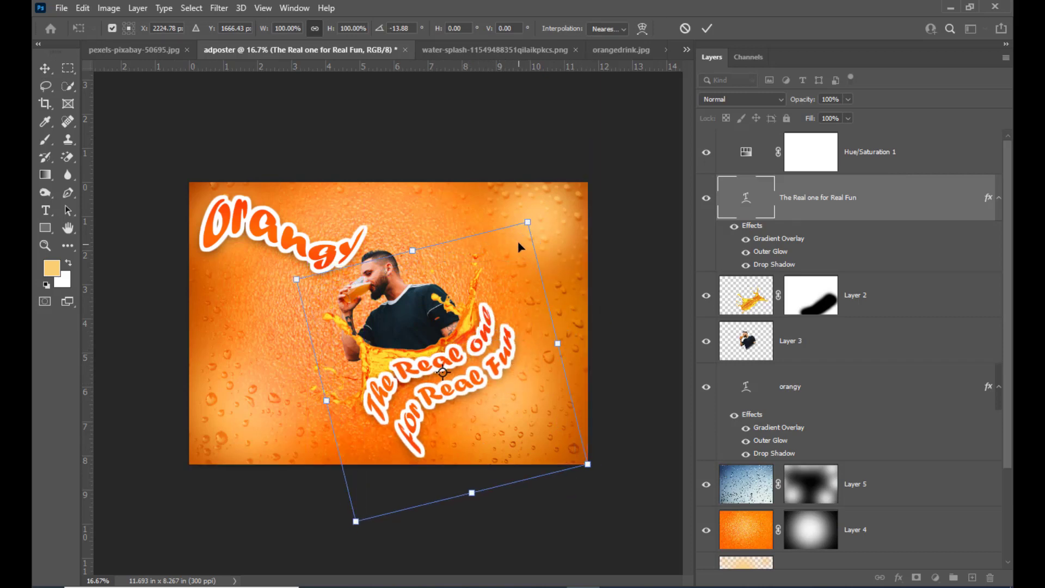
Step: Scale the rotated tagline down to about 92.4%, nudge it slightly down and left, and apply the transform
left_click_drag(524, 223, 521, 233)
key("Down")
key("Down")
key("Down")
key("Down")
key("Down")
key("Down")
key("Left")
key("Left")
key("Left")
key("Left")
key("Left")
key("Left")
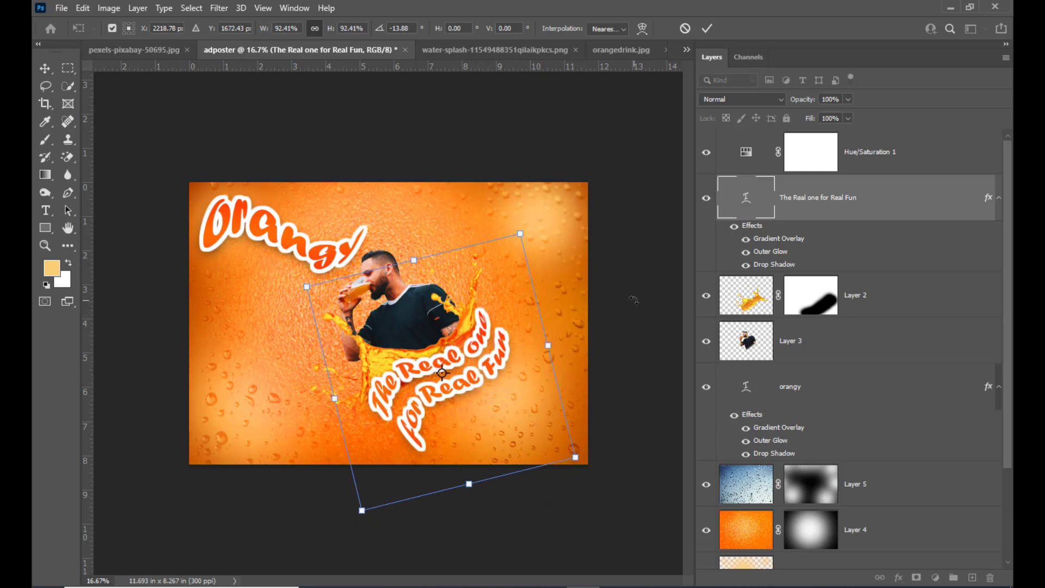
key("Down")
key("Down")
key("Down")
key("Down")
key("Down")
key("Down")
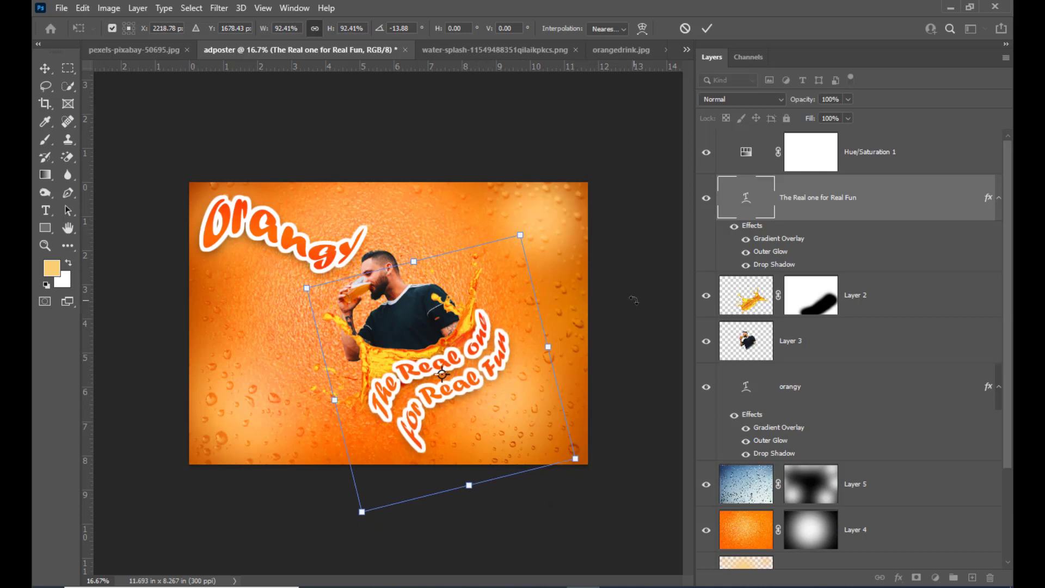
key("Down")
key("Down")
key("Down")
key("Down")
key("Down")
key("Down")
key("Return")
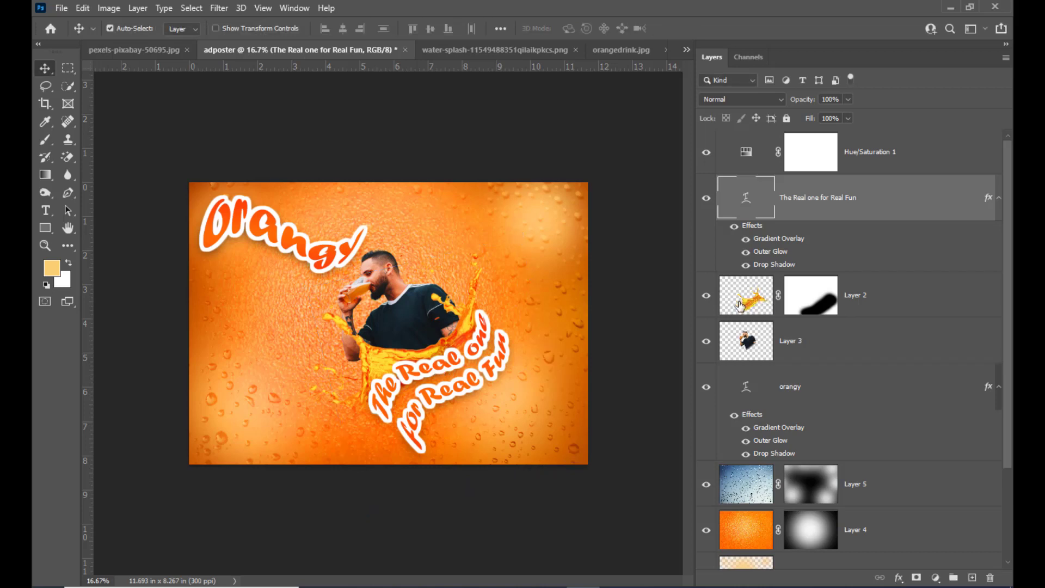
key("Down")
key("Down")
key("Down")
key("Down")
key("Down")
key("Down")
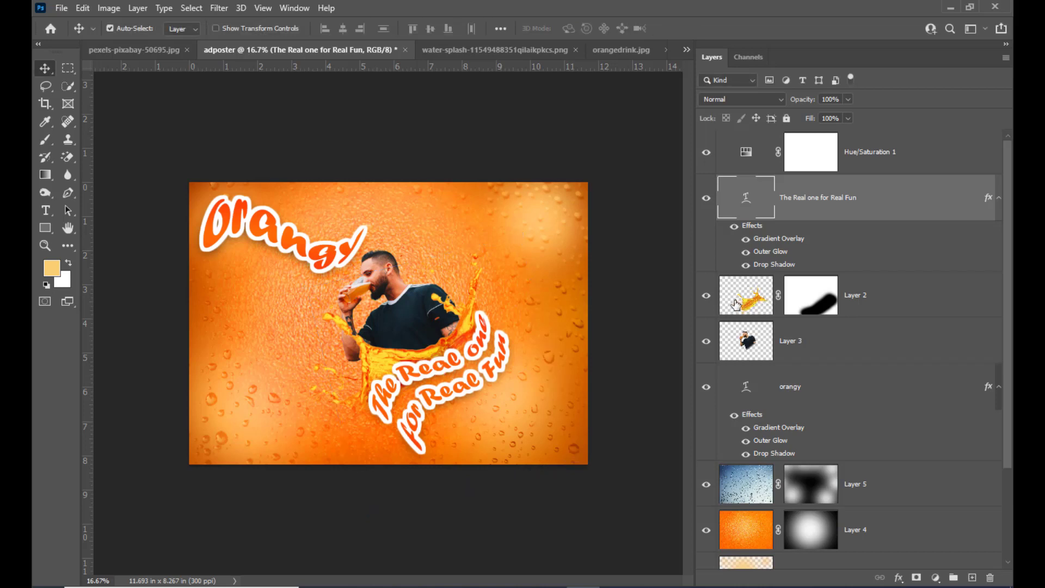
Step: Scale the tagline up to about 118.2%, shift it up and left towards the splash, and apply the transform
key("ctrl+t")
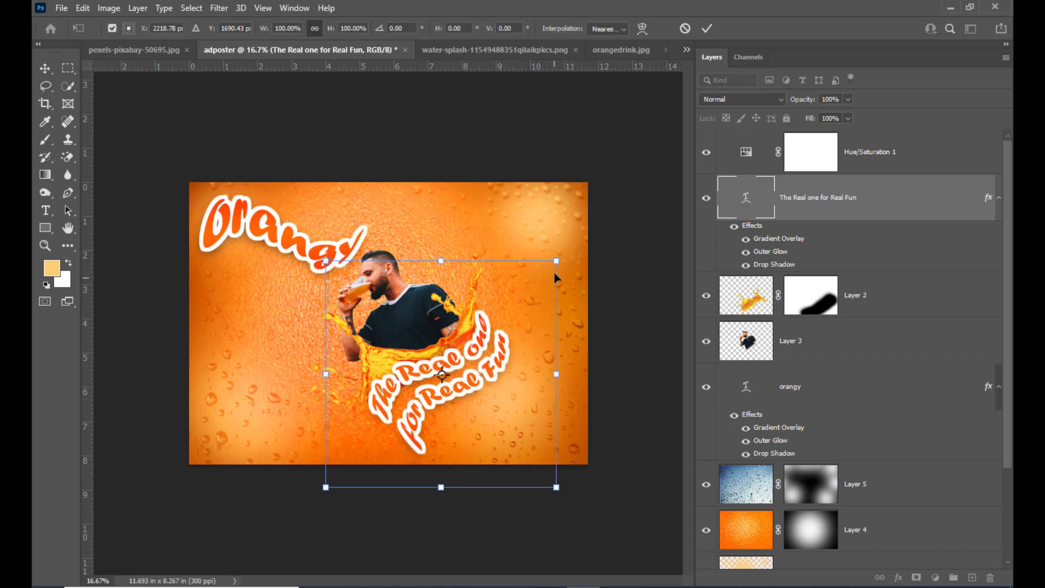
left_click_drag(556, 261, 566, 250)
left_click_drag(484, 338, 479, 331)
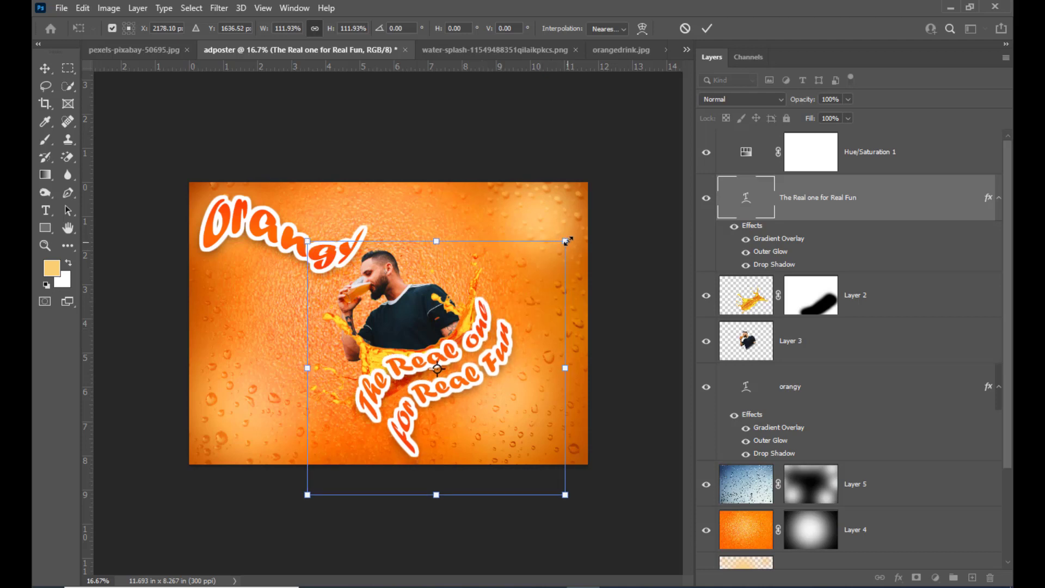
left_click_drag(568, 240, 572, 234)
key("Down")
key("Down")
key("Down")
key("Down")
key("Down")
key("Down")
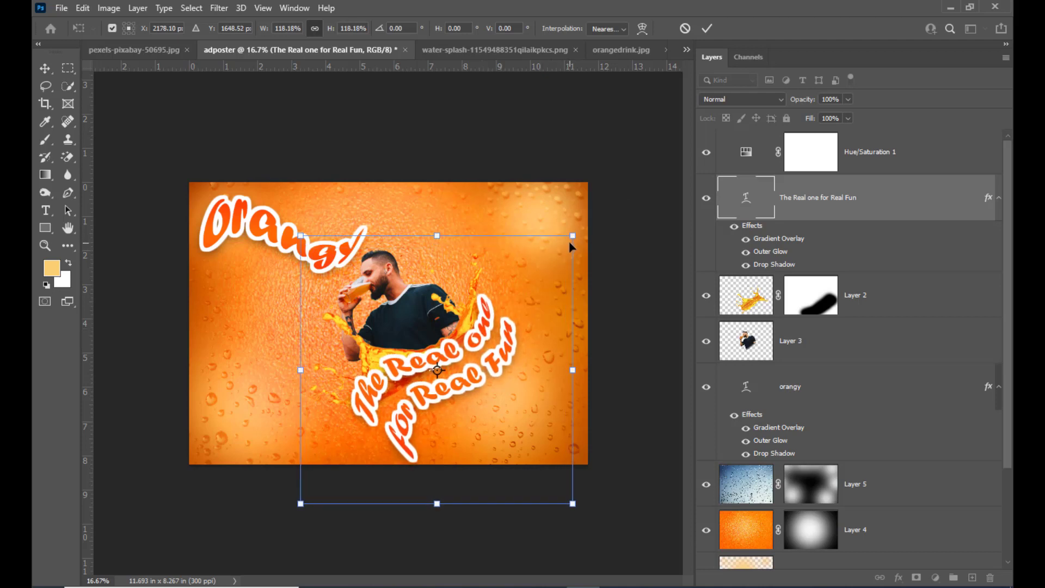
key("Return")
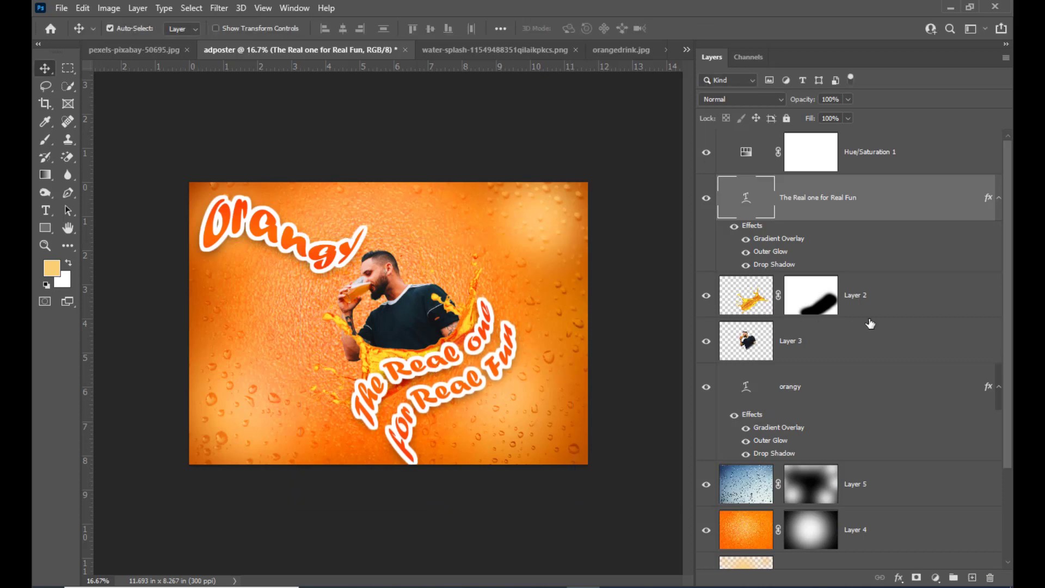
Step: Scale the splash and drinking man layers together to about 94.4%, move them up above the tagline and apply
left_click(883, 301)
left_click(884, 343, "shift")
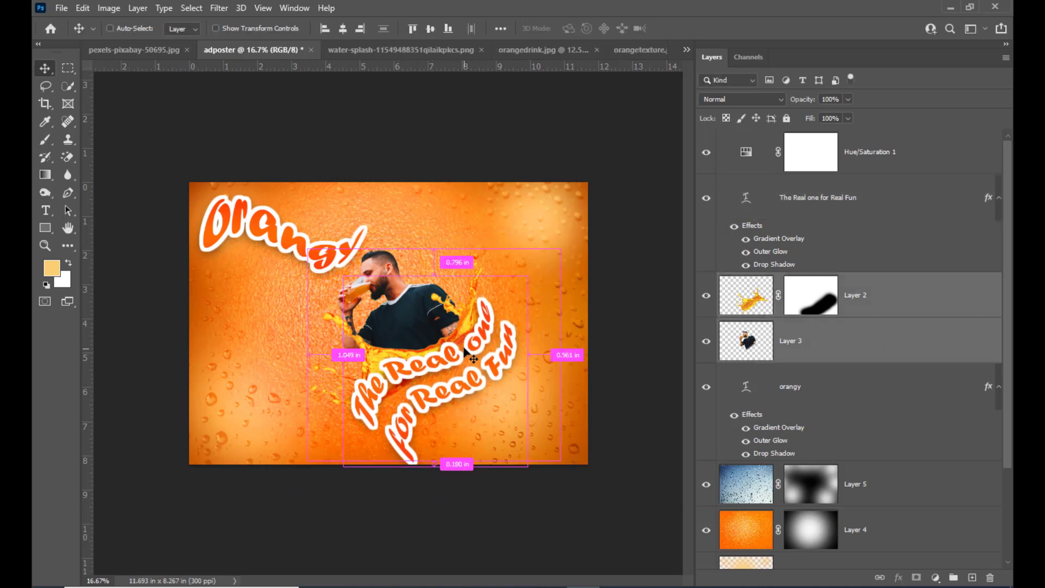
key("ctrl+t")
left_click_drag(557, 247, 545, 260)
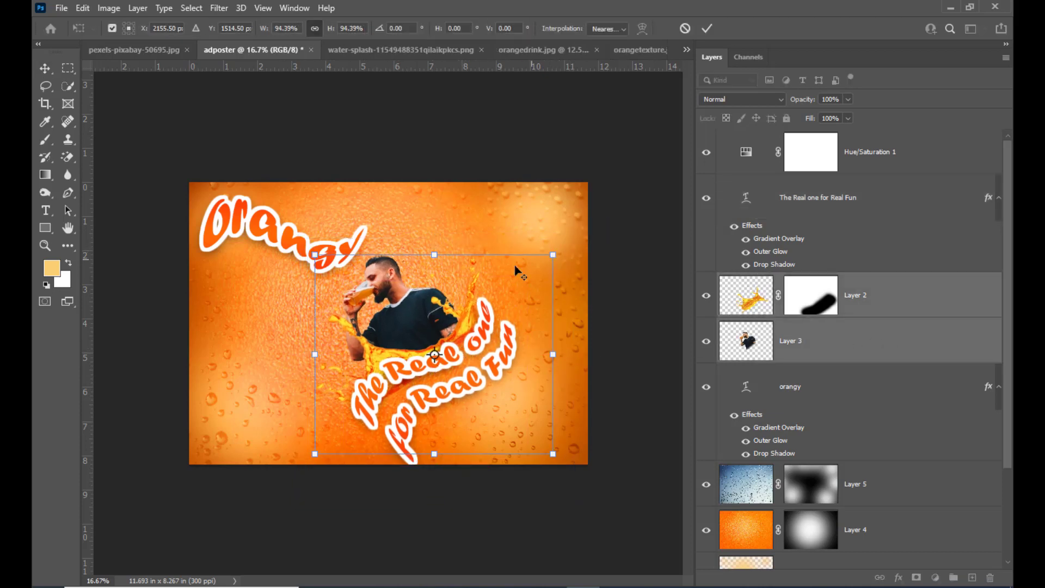
mouse_move(426, 299)
left_mouse_down()
mouse_move(421, 283)
mouse_move(424, 292)
left_mouse_up()
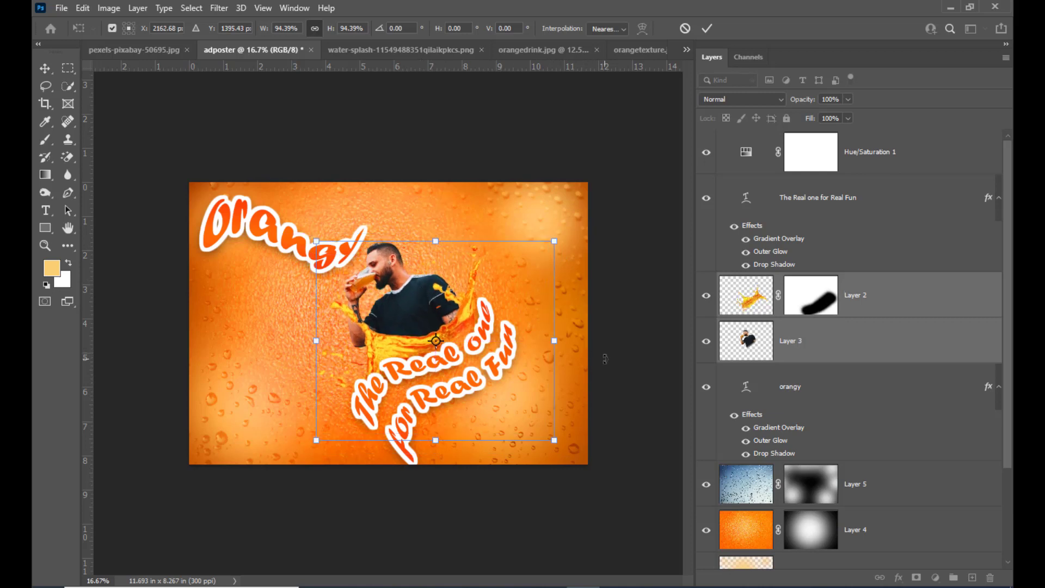
key("Up")
key("Return")
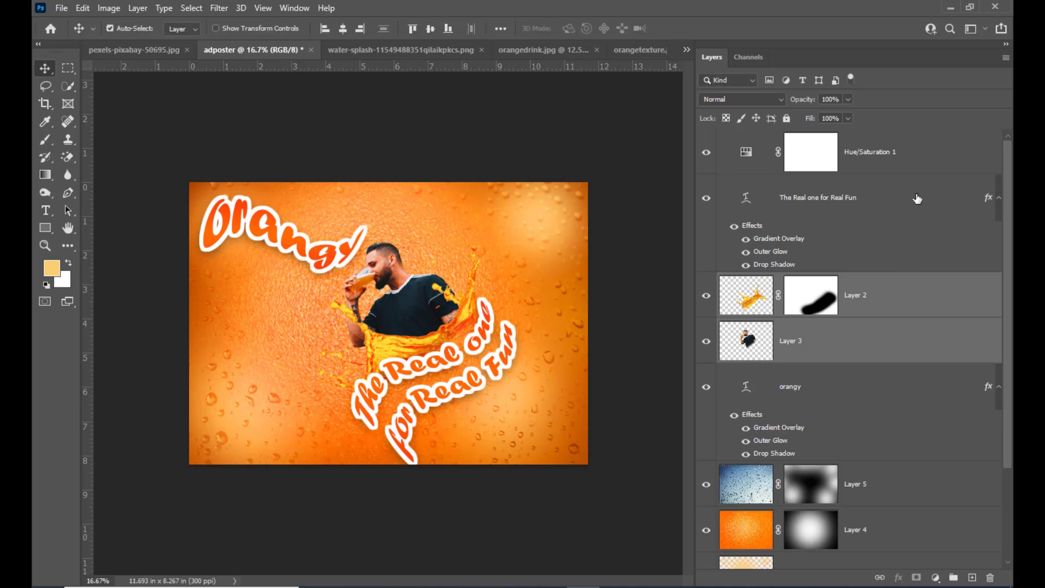
Step: Nudge the tagline layer slightly up towards the splash
left_click(916, 199)
key("shift+Up")
key("shift+Up")
key("shift+Up")
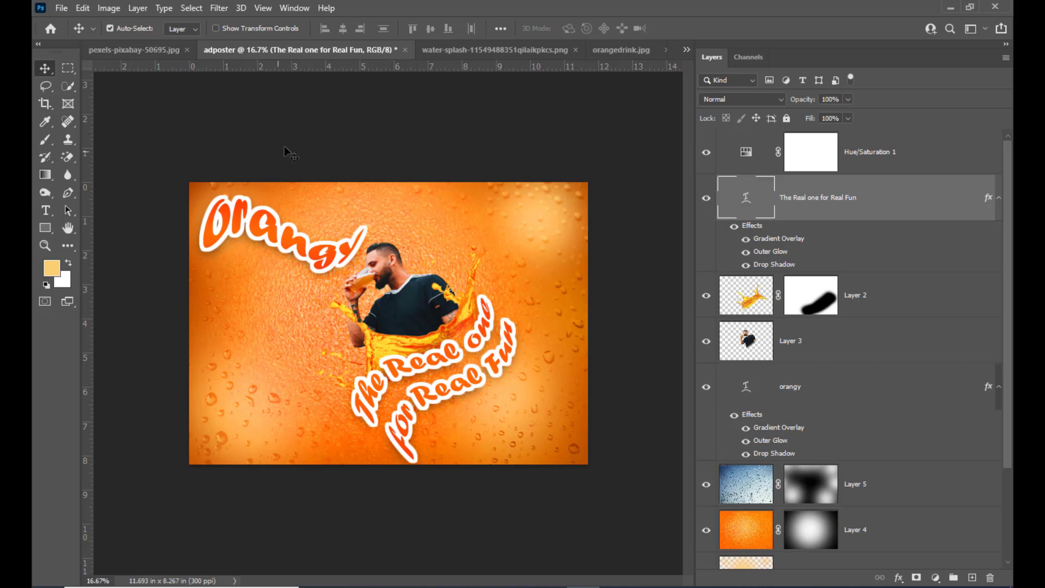
Step: Start an empty 55 pt Forte text line near the poster's lower-left corner, coloured dark red #410202
left_click(46, 211)
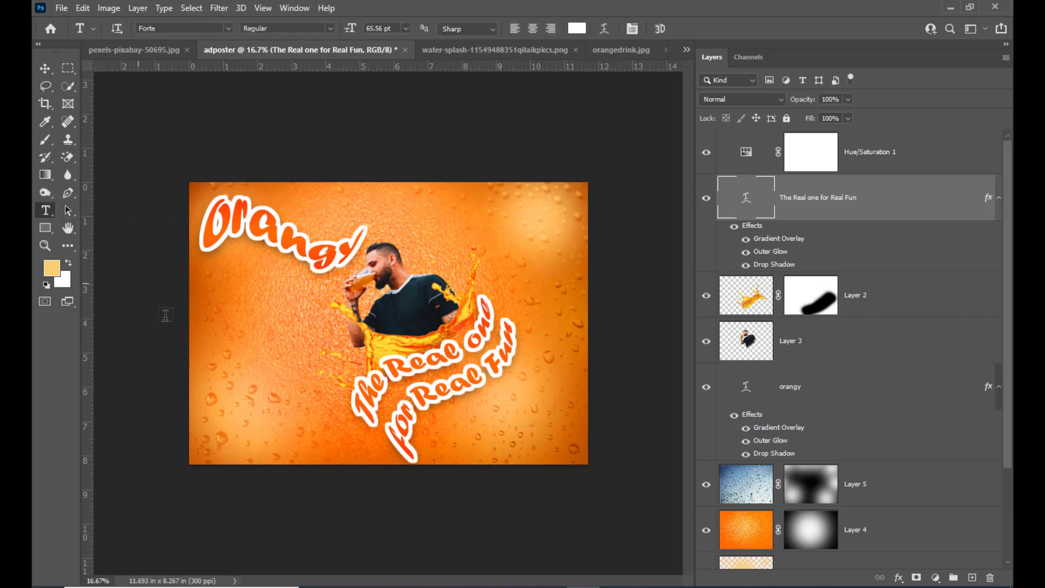
left_click(222, 441)
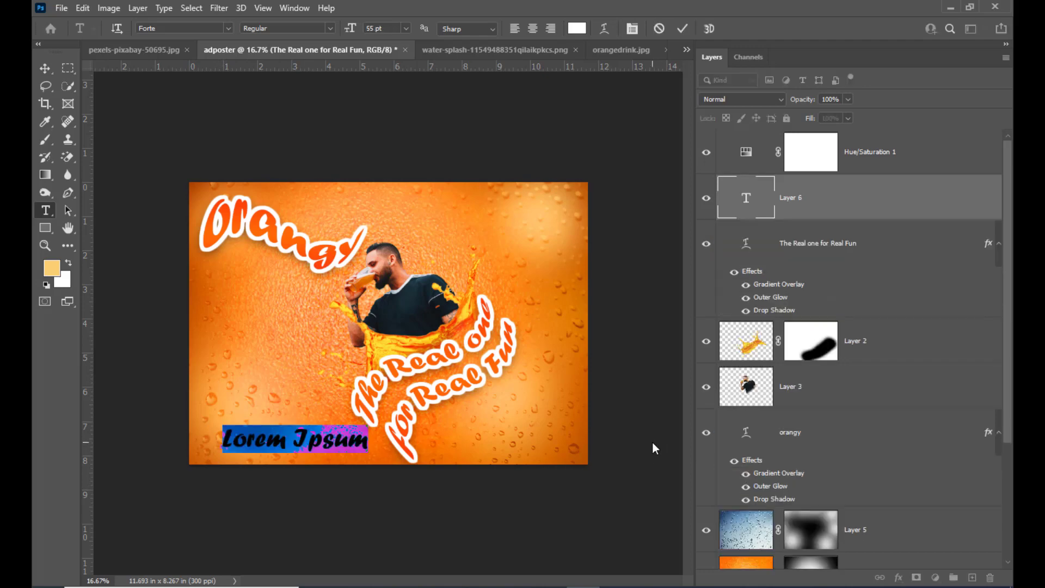
key("BackSpace")
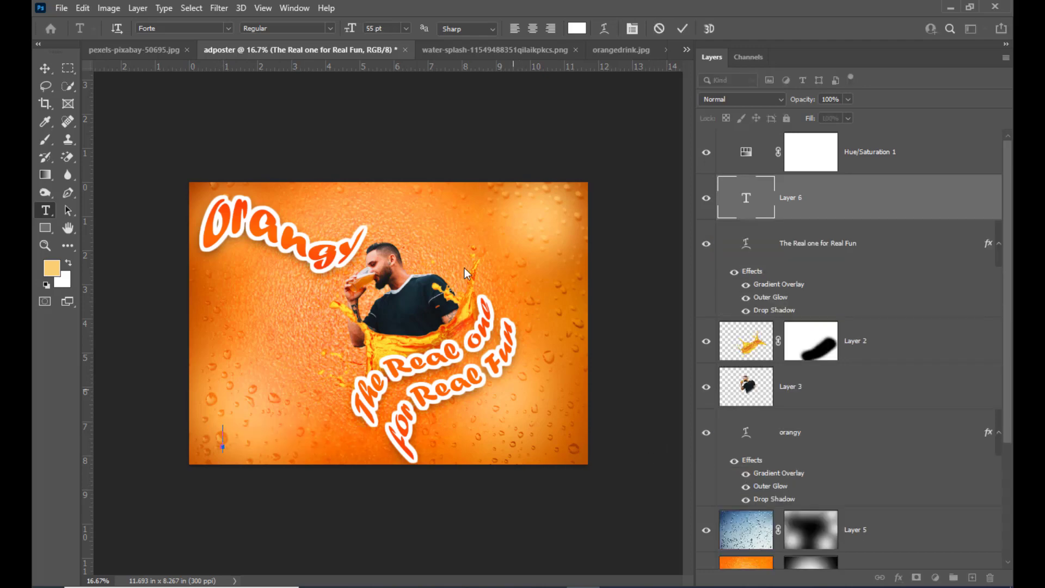
left_click(577, 29)
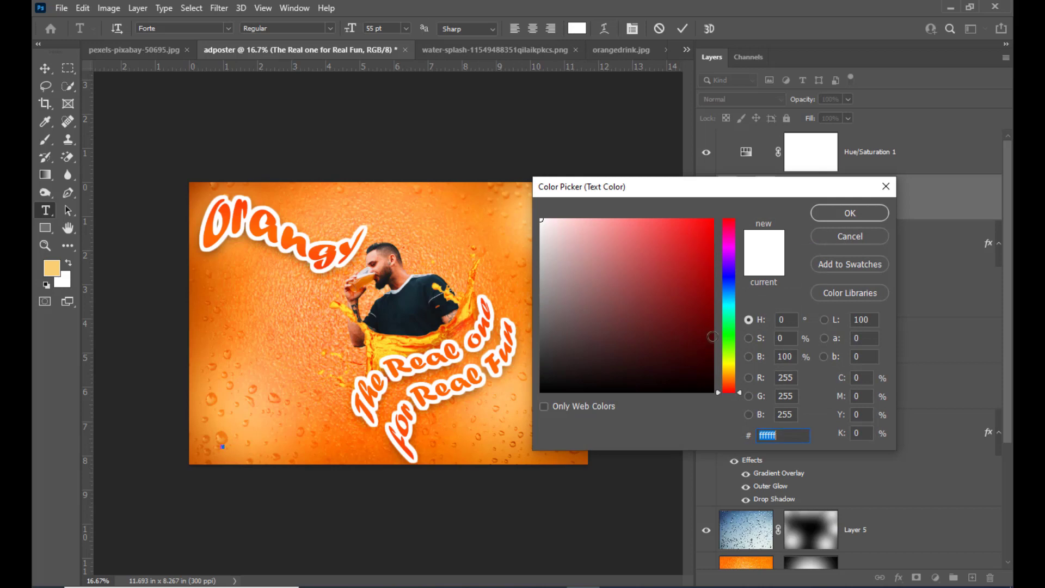
left_click(708, 349)
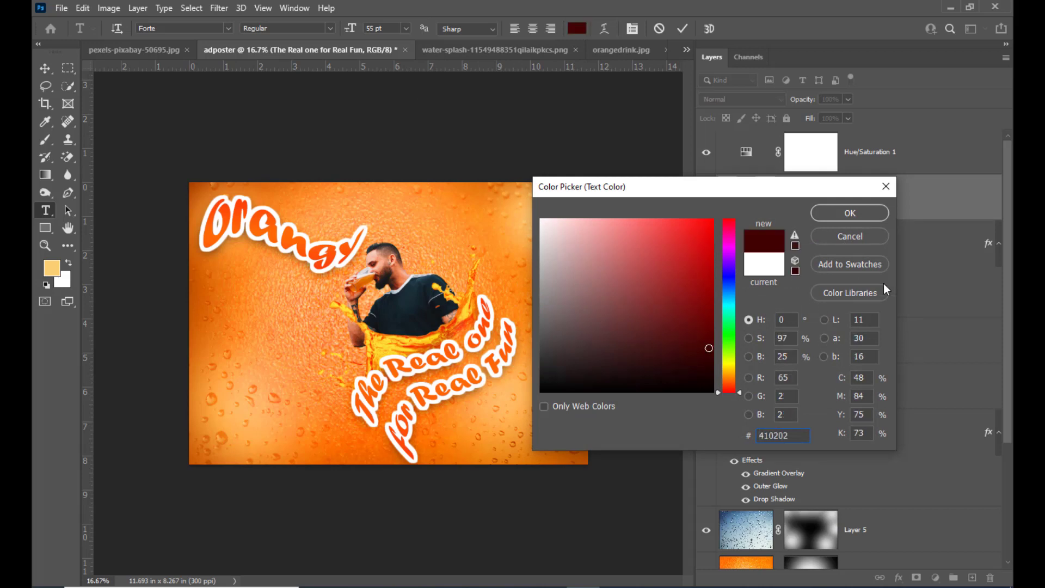
left_click(859, 217)
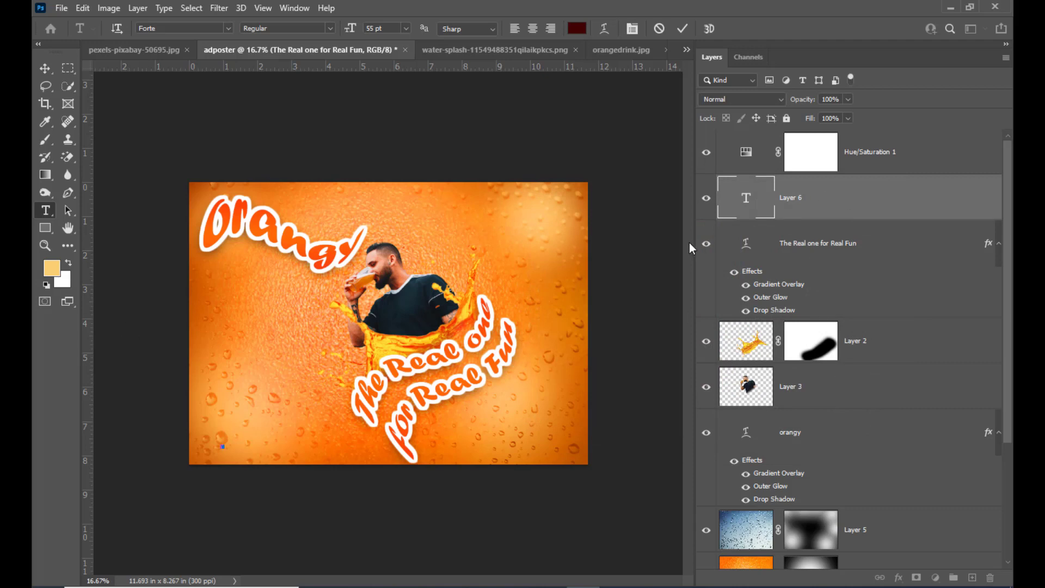
Step: Enter "a Product of Alpha Foods pvt ltd" in the empty text line near the poster's lower-left corner and commit it
type("a")
key("BackSpace")
type("I")
key("BackSpace")
type("a Pro")
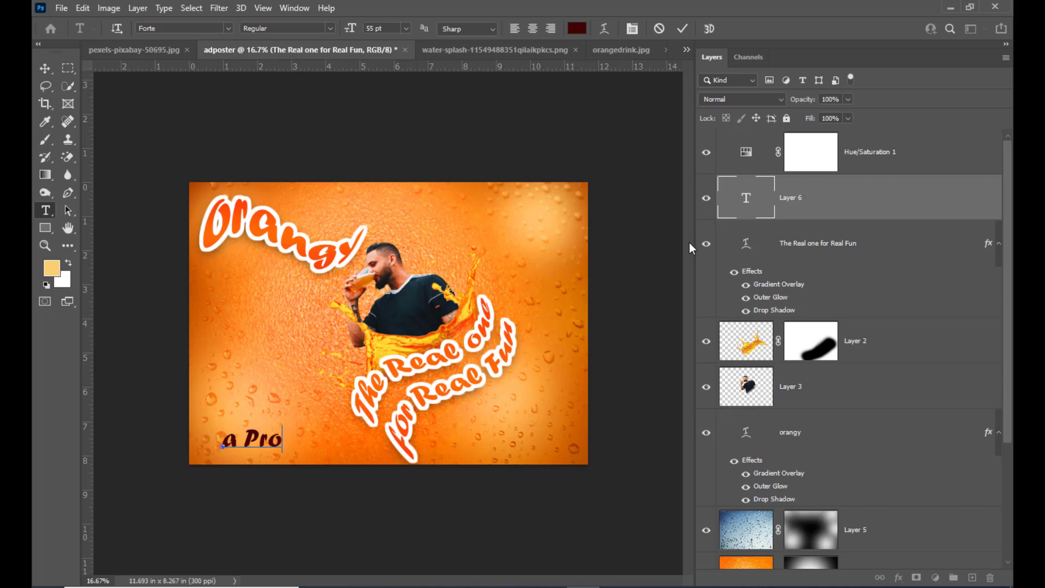
type("duct of ")
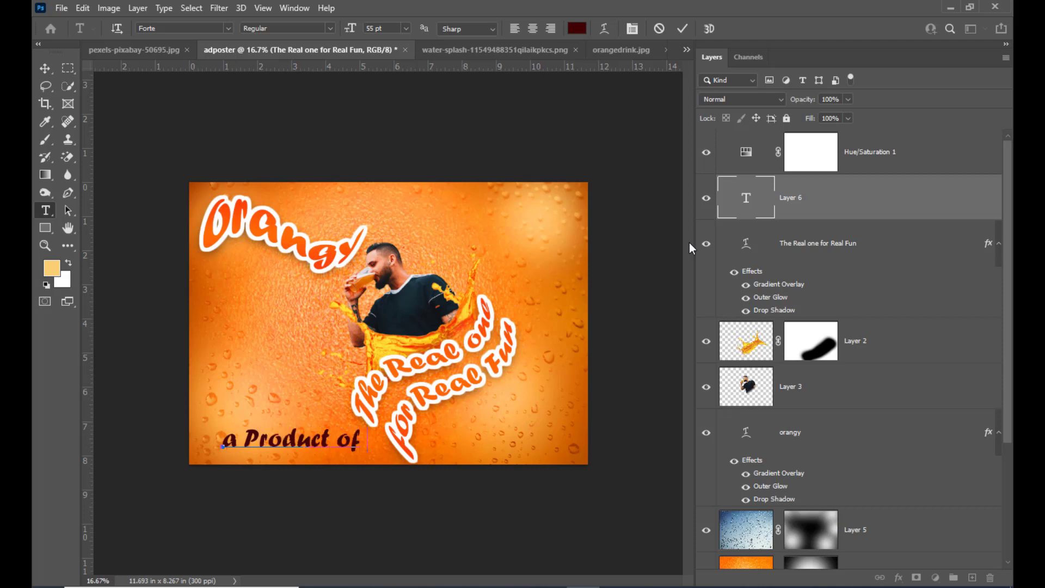
type("Alpha")
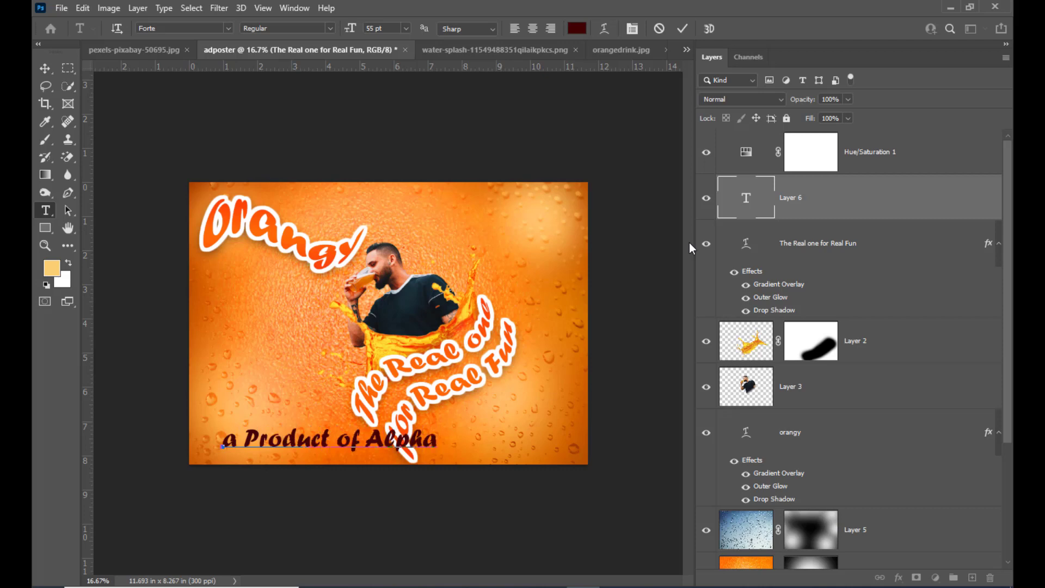
type(" Foods")
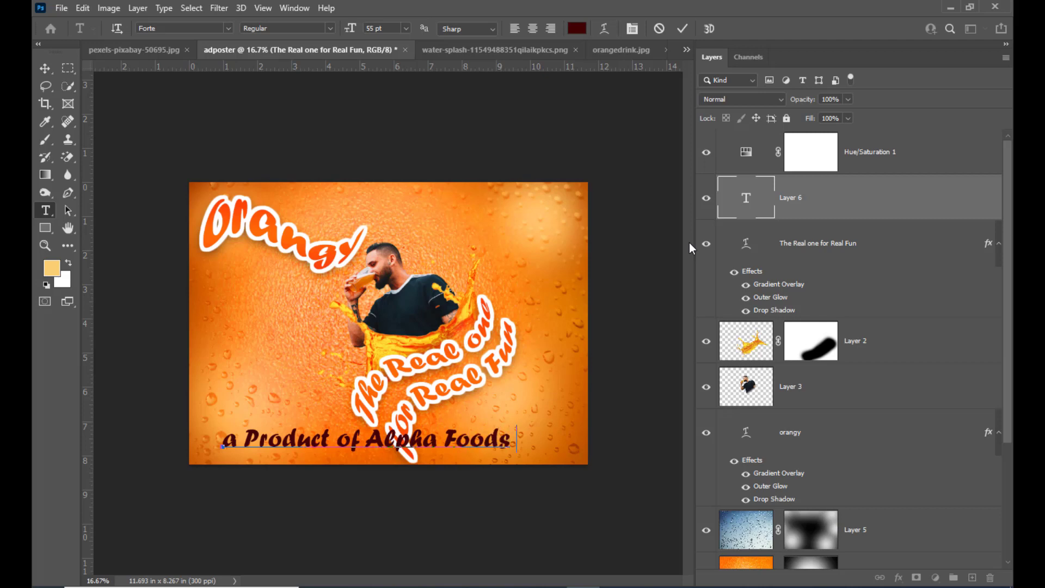
type(" pvt ltd")
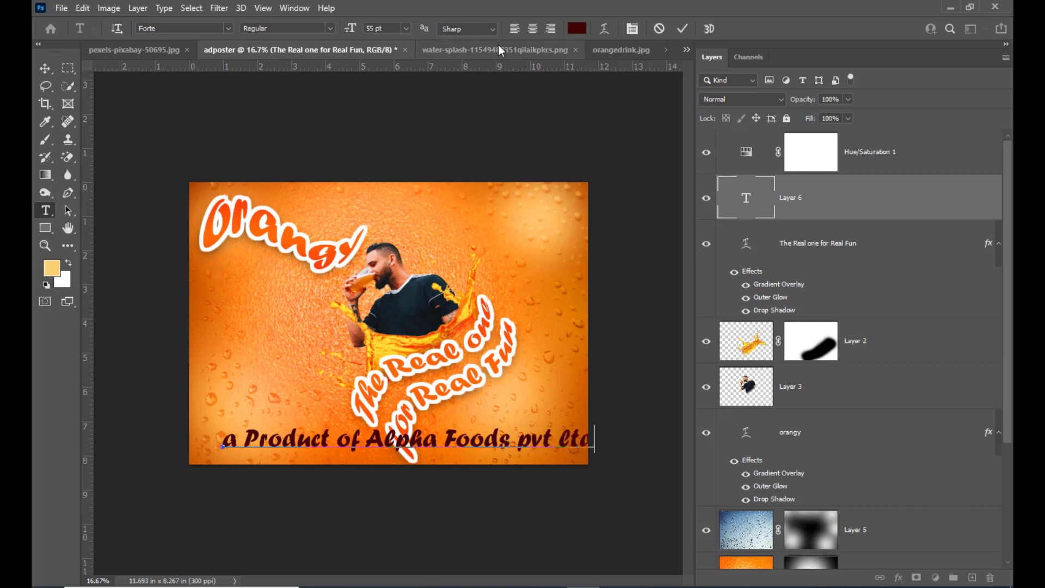
left_click(45, 68)
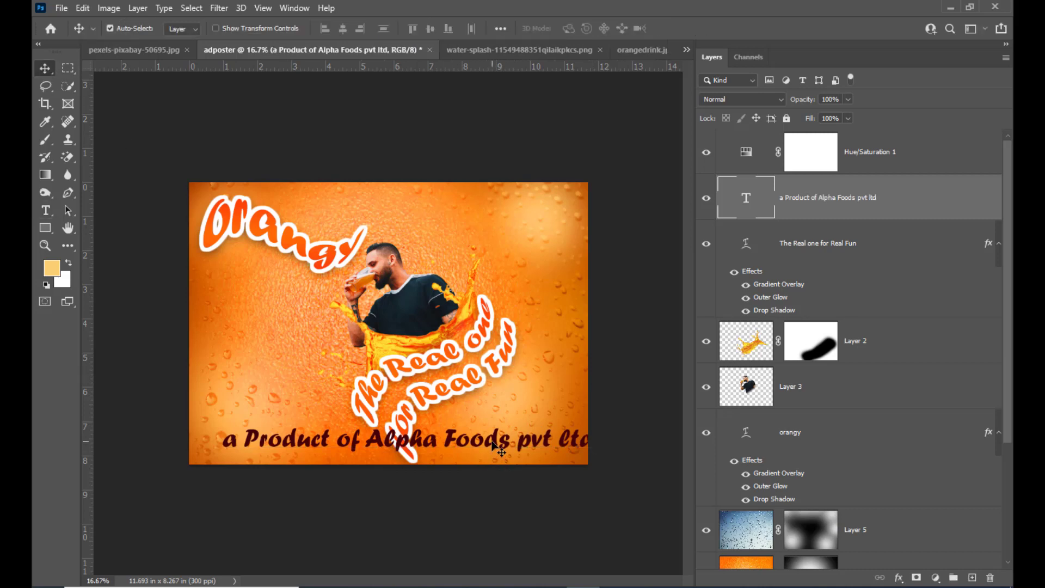
Step: Shrink the product line to about 46.8%, fit it into the poster's lower-left corner and apply the transform
left_click_drag(497, 440, 469, 441)
key("ctrl+t")
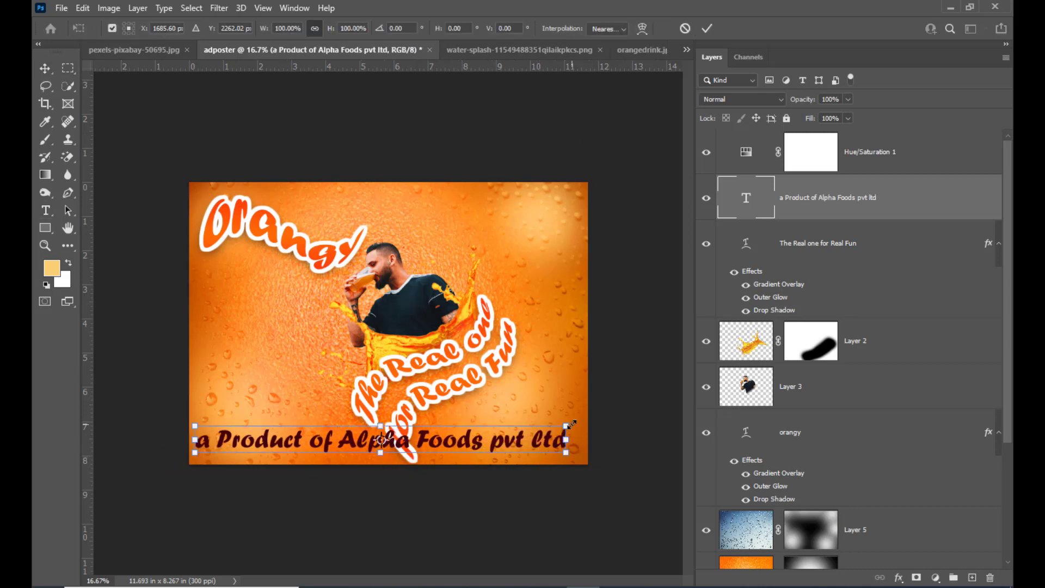
left_click_drag(568, 424, 331, 448)
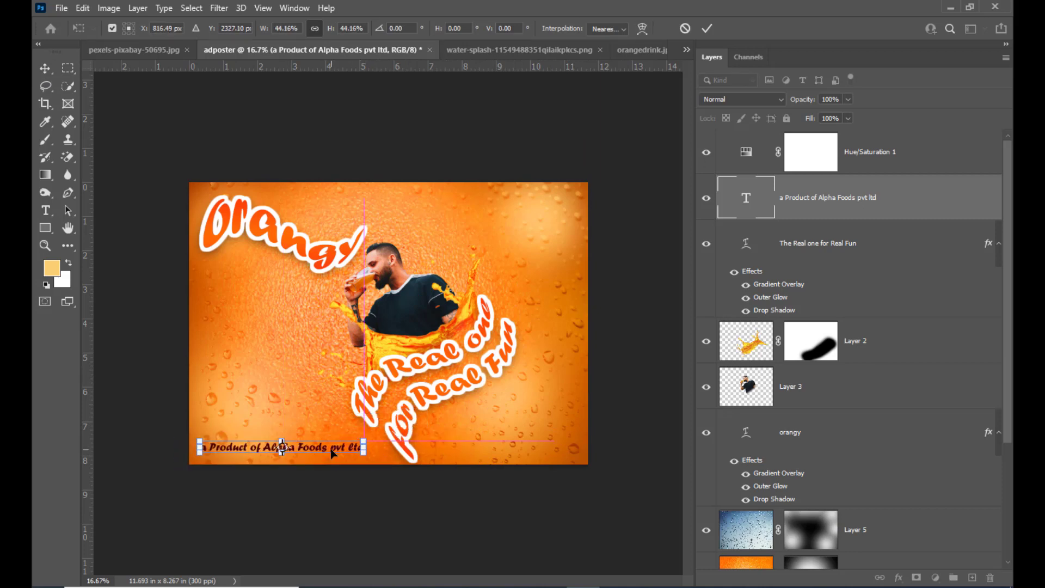
key("Up")
key("Up")
key("Up")
key("Up")
key("Up")
key("Up")
key("Up")
key("Up")
key("Up")
key("Up")
key("Up")
key("Up")
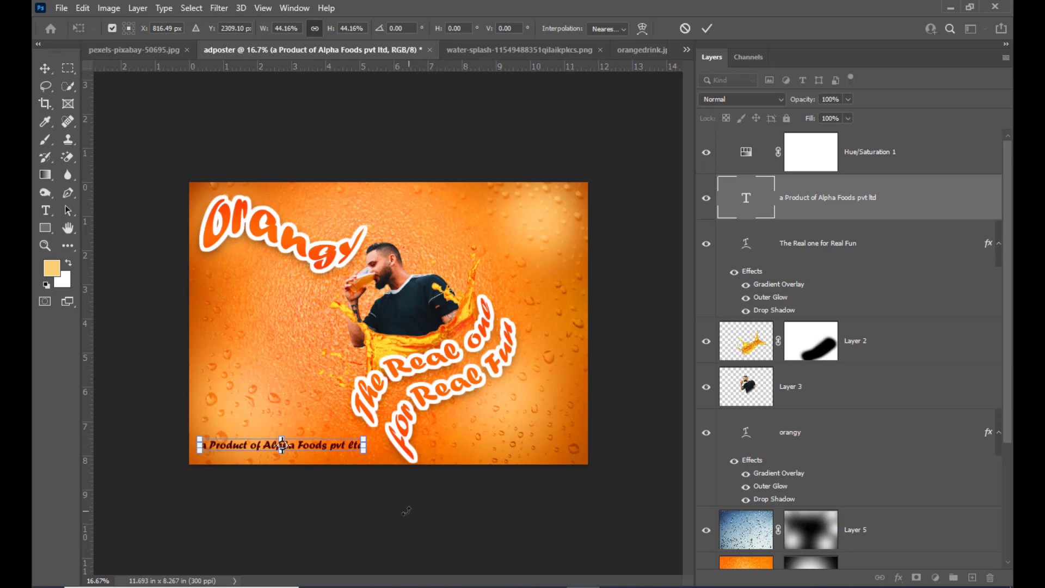
left_click_drag(364, 454, 369, 456)
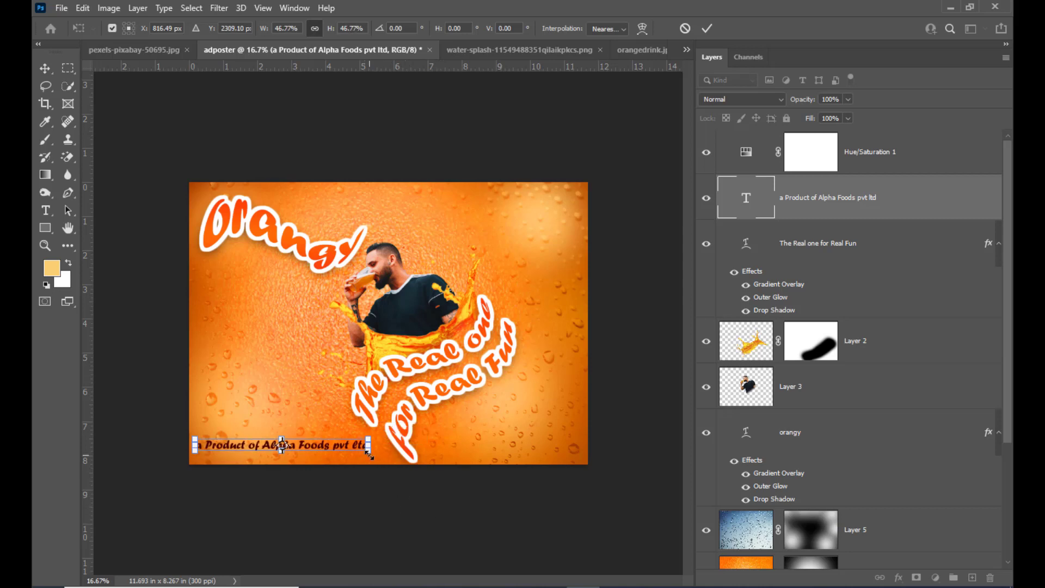
key("Return")
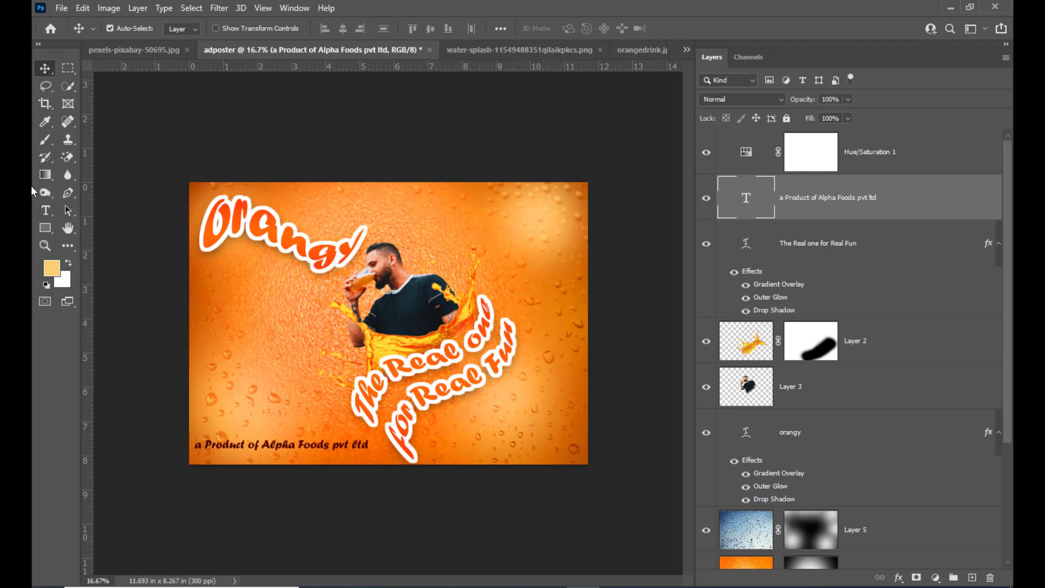
Step: Add a dark red 55 pt text line "the taste of" in the poster's upper part and move it left towards the title
left_click(45, 210)
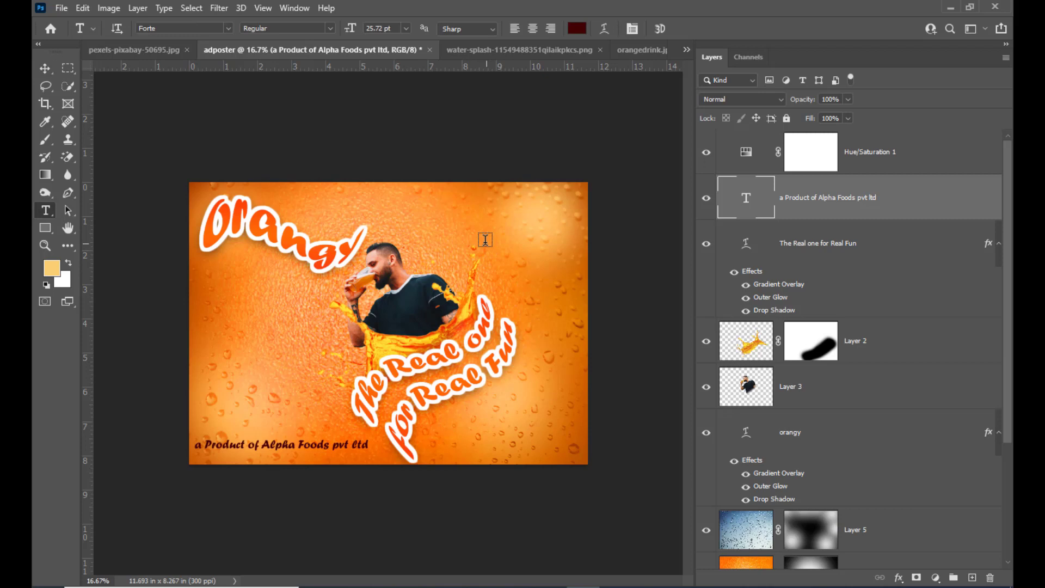
left_click(436, 219)
key("BackSpace")
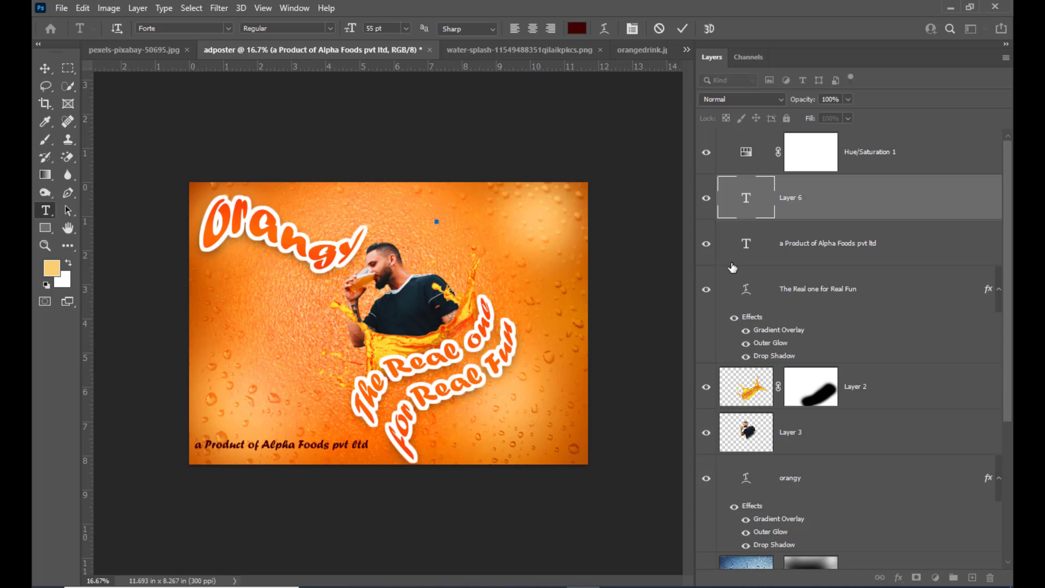
type("the tas")
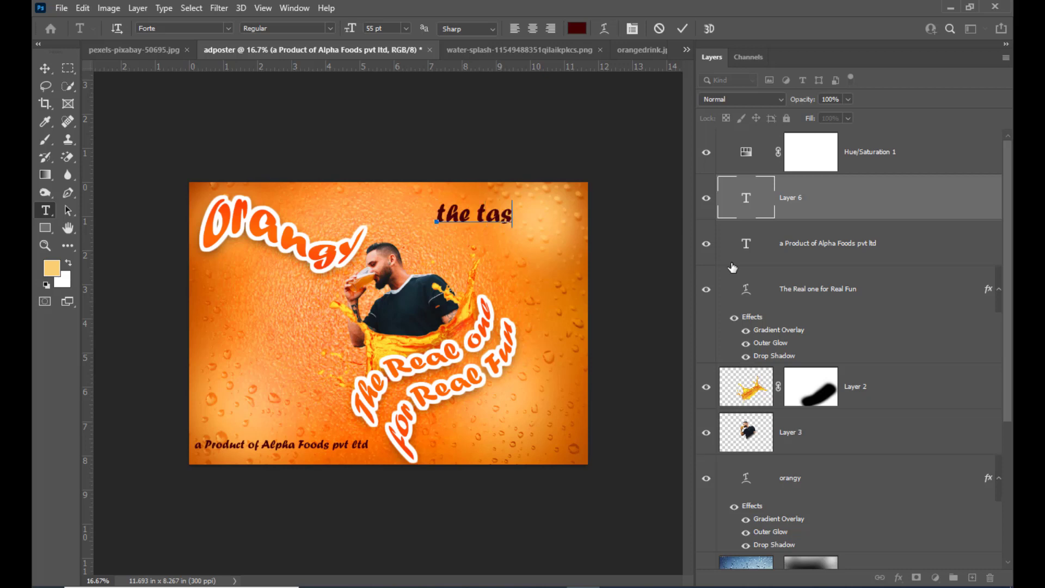
type("te of")
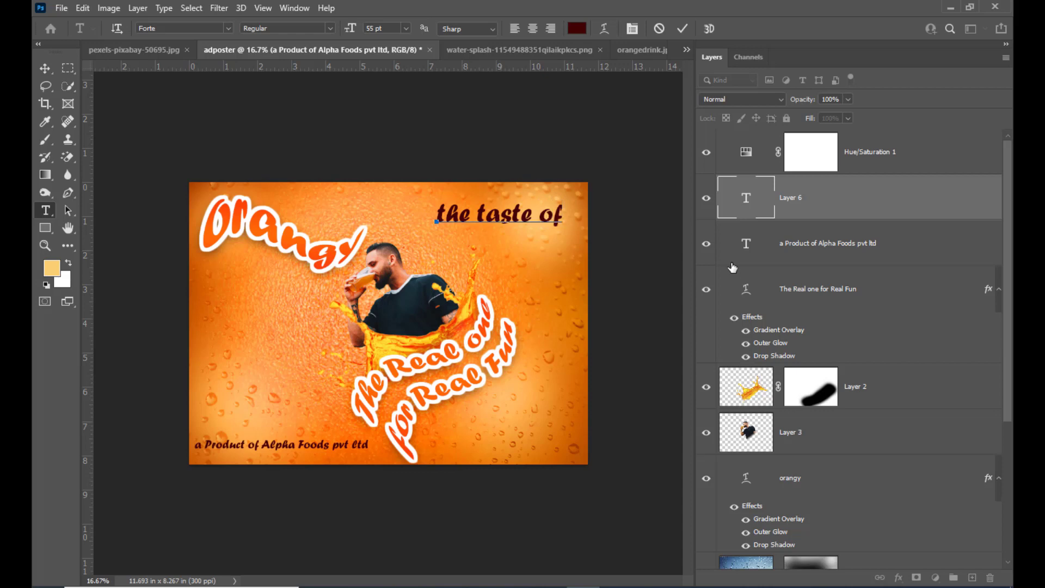
left_click(46, 68)
left_click_drag(469, 217, 368, 213)
Step: Extend the upper line to "the taste of fresh farm fruite" and shift it left and slightly up
key("t")
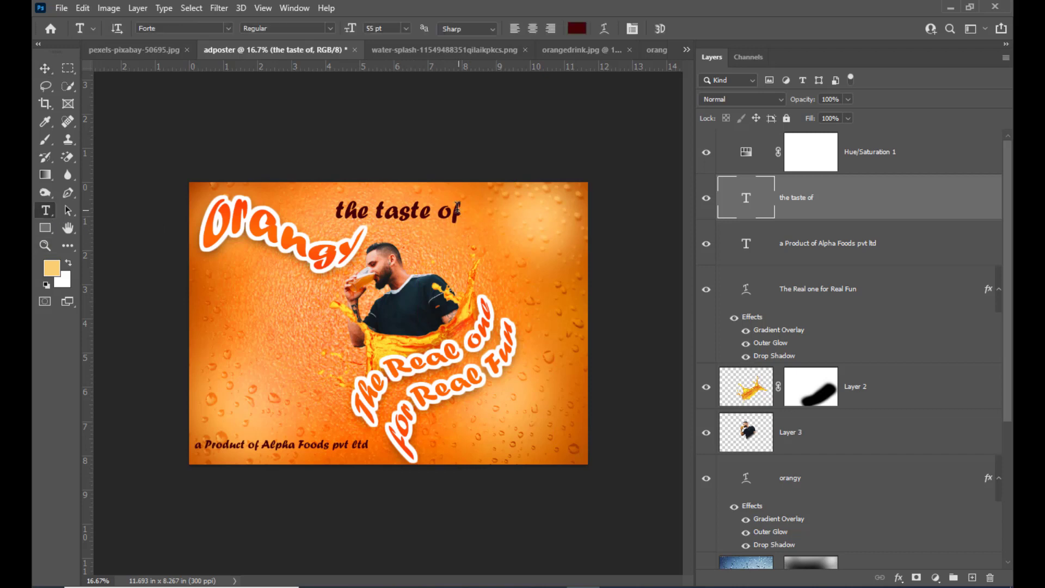
left_click(456, 208)
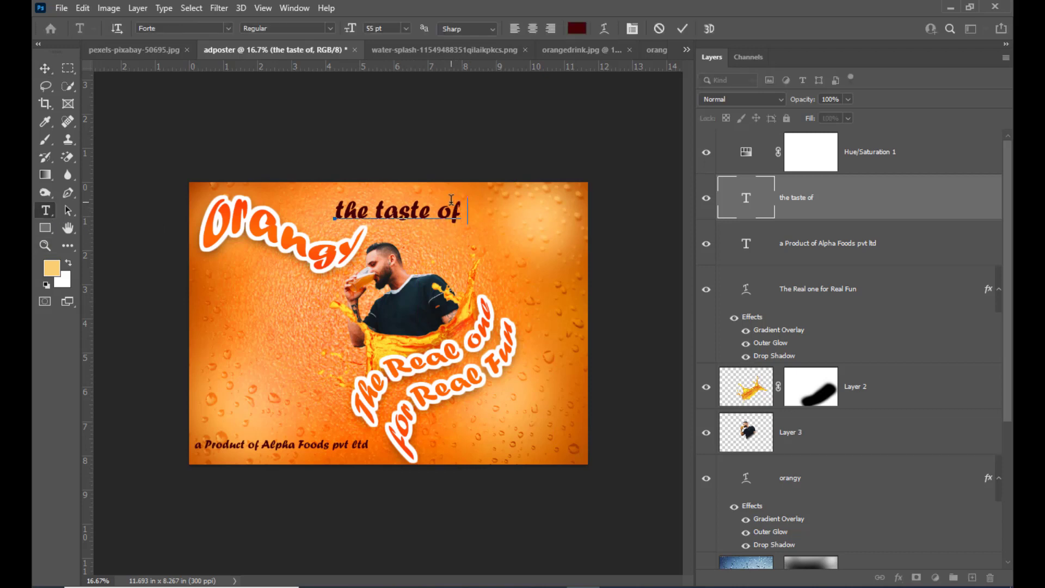
type("frest")
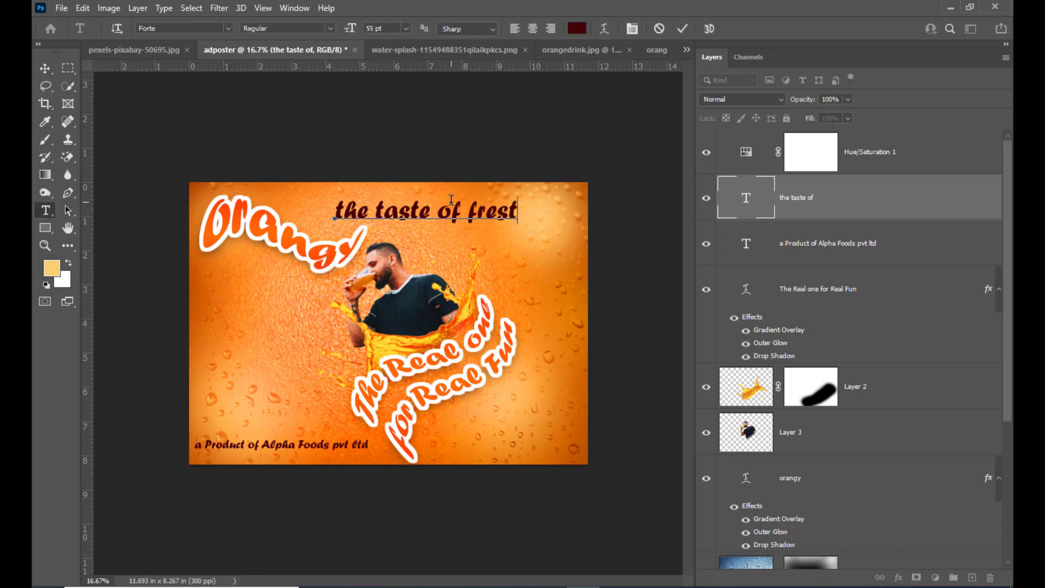
key("BackSpace")
type("sh")
key("BackSpace")
key("BackSpace")
type("h farm")
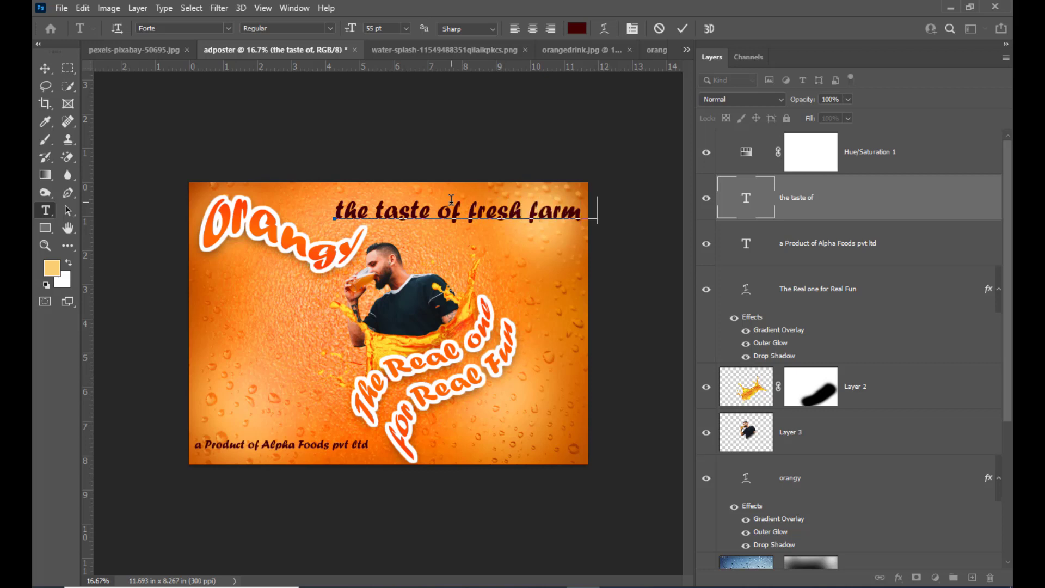
left_click(46, 68)
left_click_drag(438, 221, 384, 218)
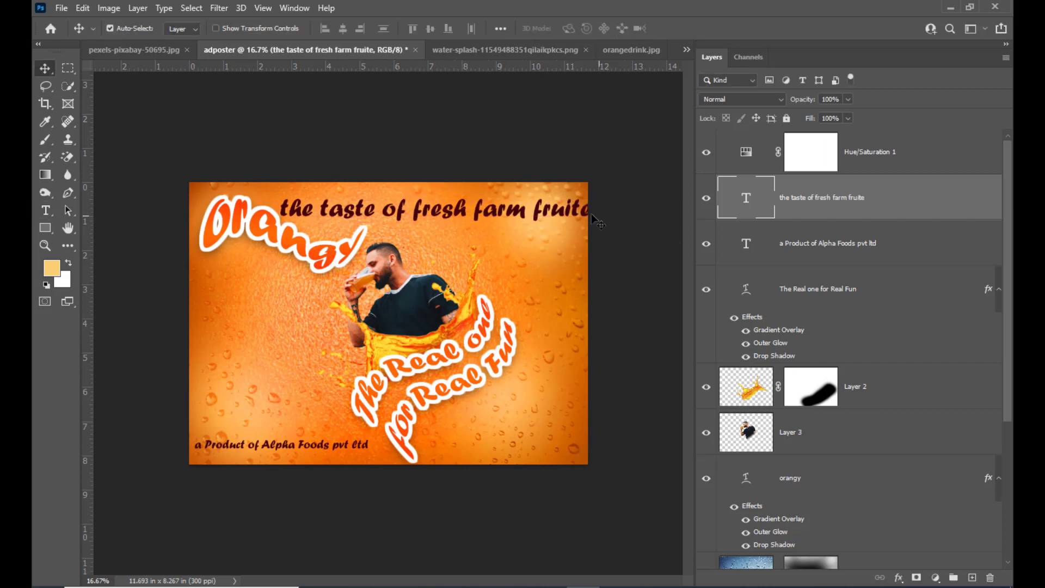
left_click_drag(597, 220, 566, 206)
Step: Remove the final "e" so the upper line reads "the taste of fresh farm fruit"
double_click(746, 197)
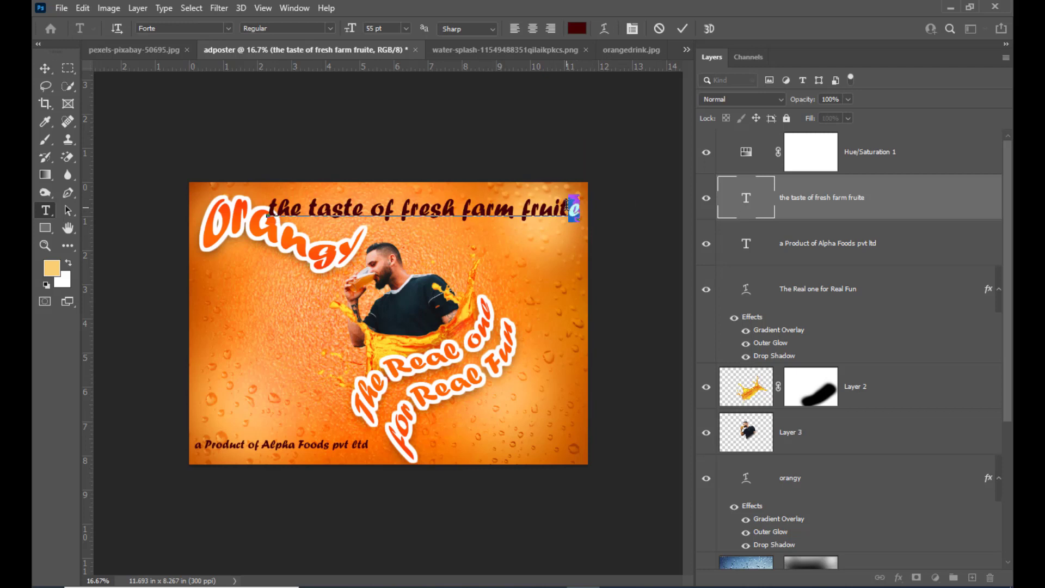
key("BackSpace")
left_click(45, 68)
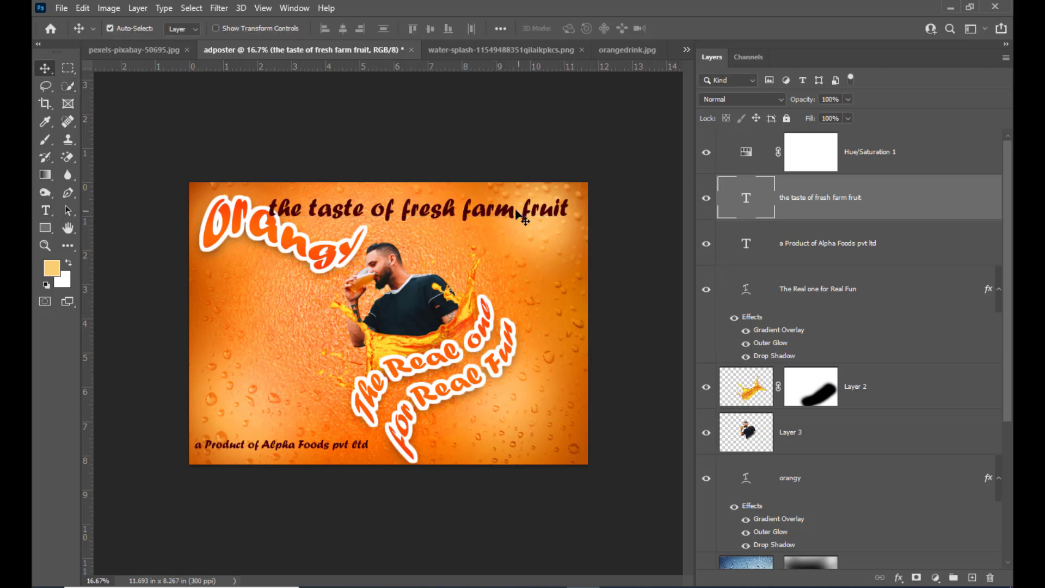
Step: Scale the "the taste of fresh farm fruit" line down to about 41.7 pt, place it in the poster's upper-right corner and apply
left_click_drag(522, 219, 541, 219)
key("ctrl+t")
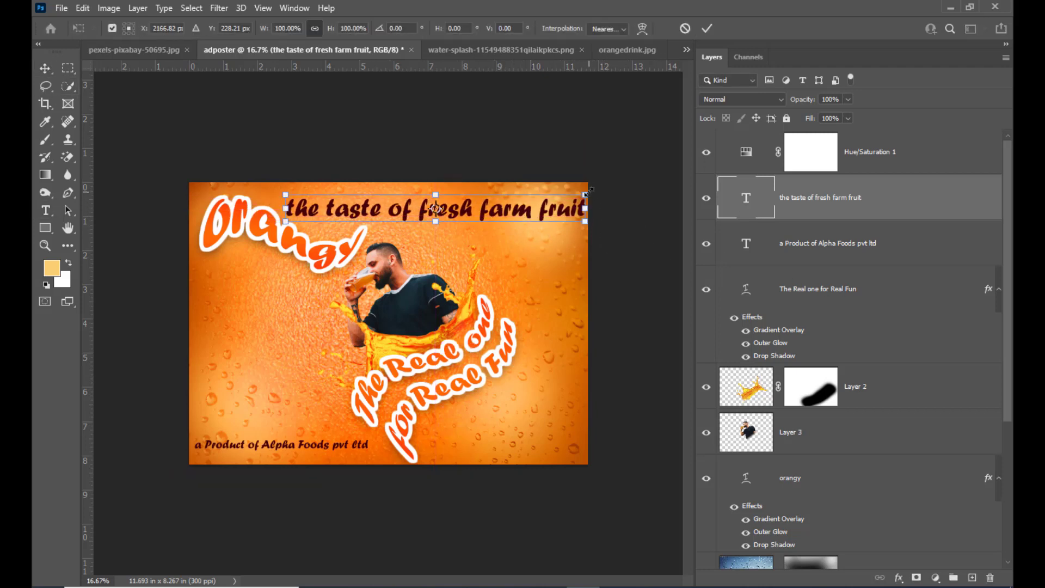
left_click_drag(587, 192, 544, 197)
left_click_drag(531, 209, 569, 211)
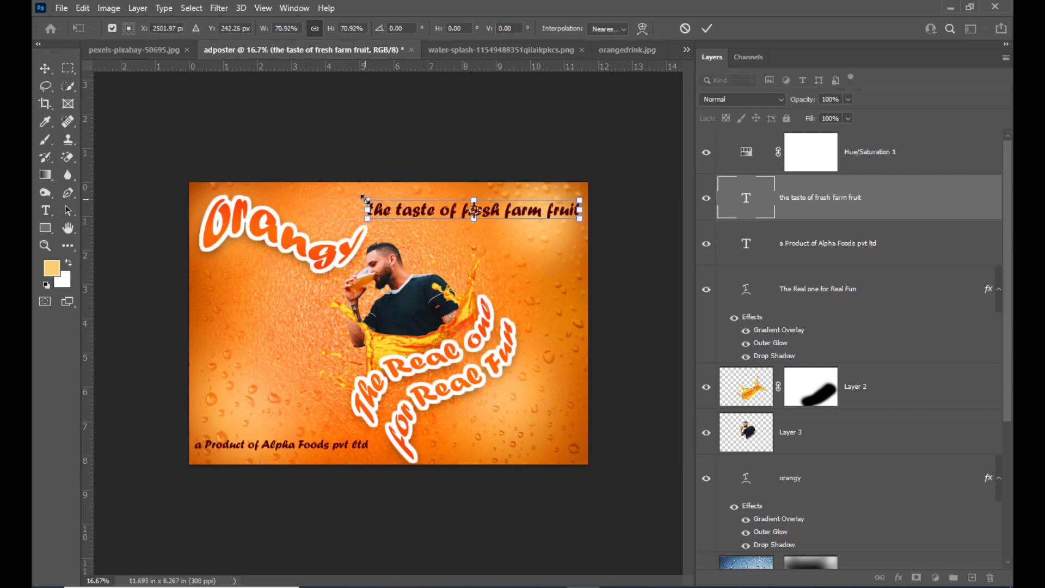
left_click_drag(368, 200, 361, 197)
key("Return")
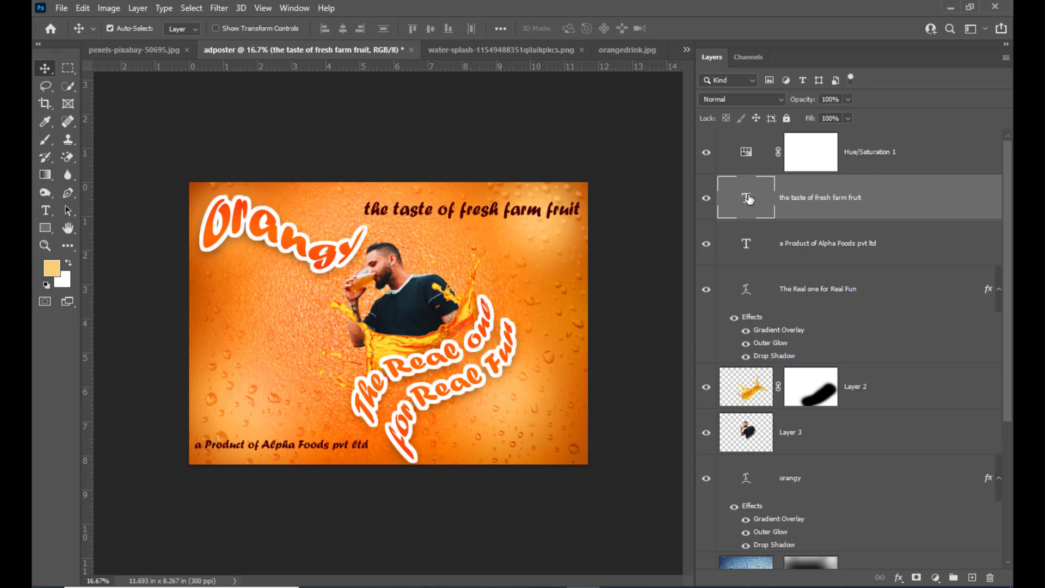
Step: Recolour the "the taste of fresh farm fruit" text white (#ffffff) and commit the change
double_click(750, 200)
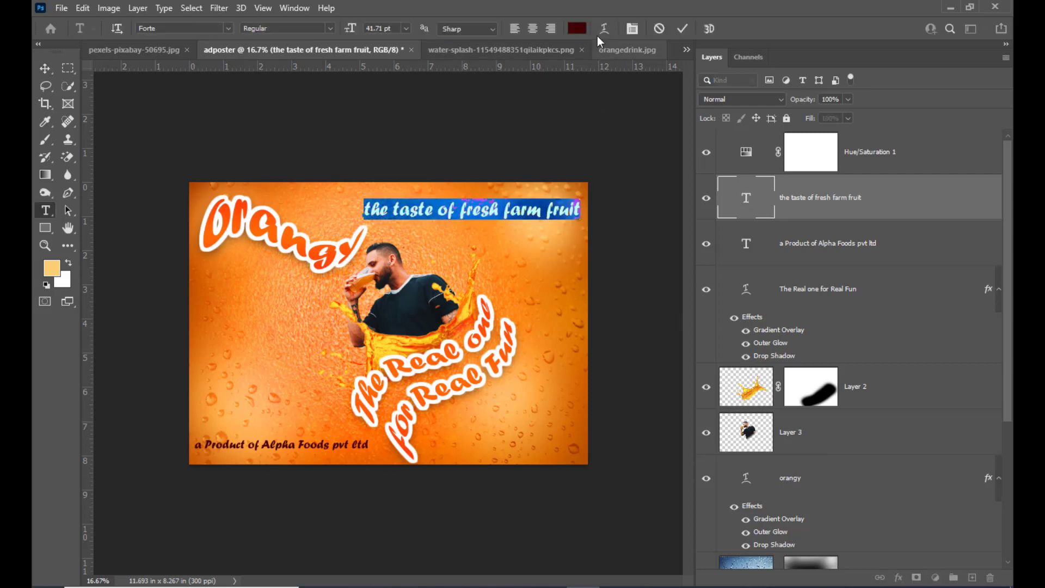
left_click(577, 28)
type("ffffff")
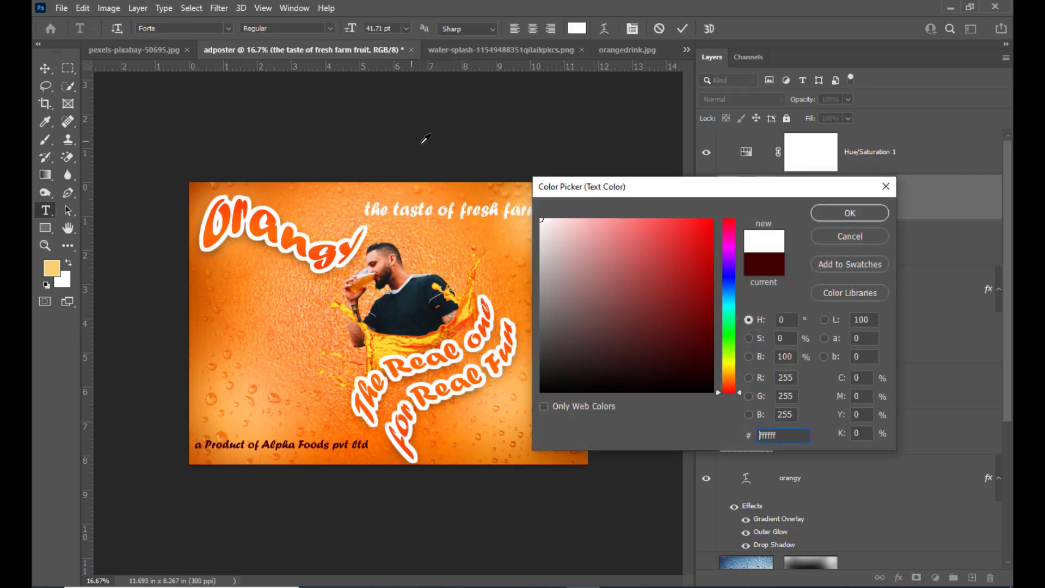
left_click(850, 212)
left_click(45, 68)
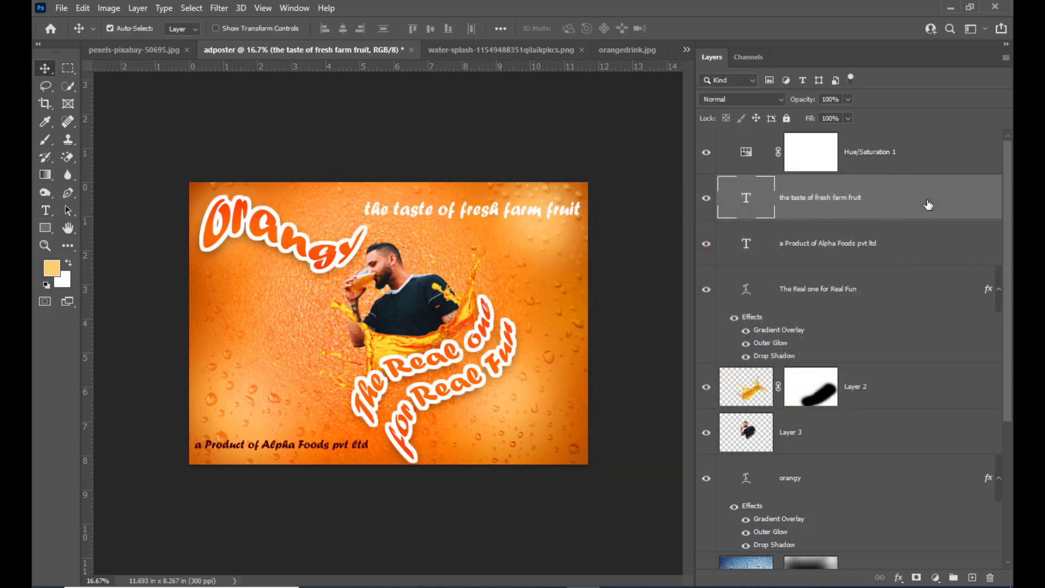
Step: Enable a drop shadow on the "the taste of fresh farm fruit" layer and reset the shadow settings to default
double_click(915, 203)
left_click_drag(546, 87, 700, 34)
left_click(619, 294)
left_click(656, 294)
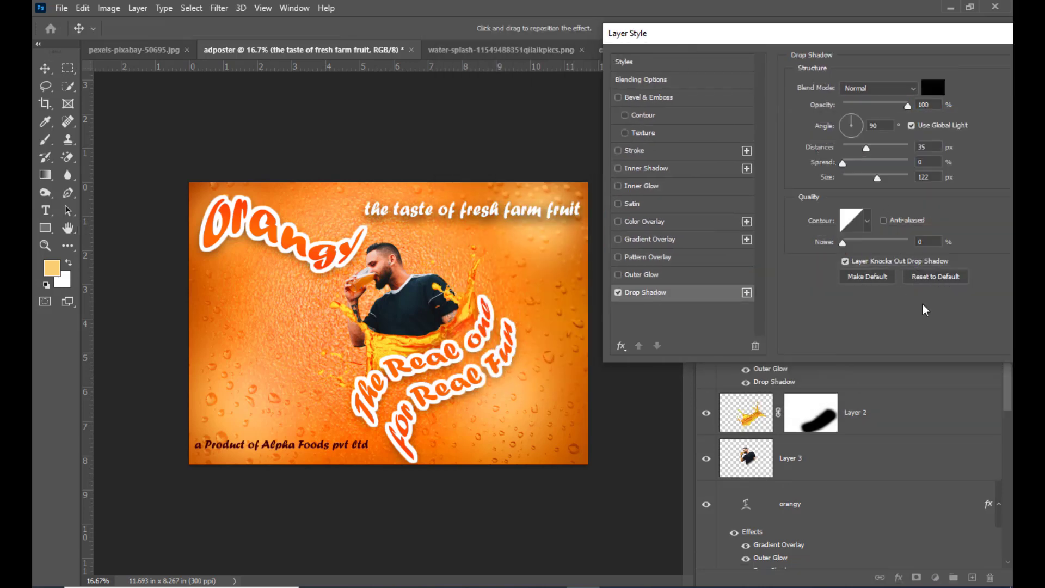
left_click(934, 278)
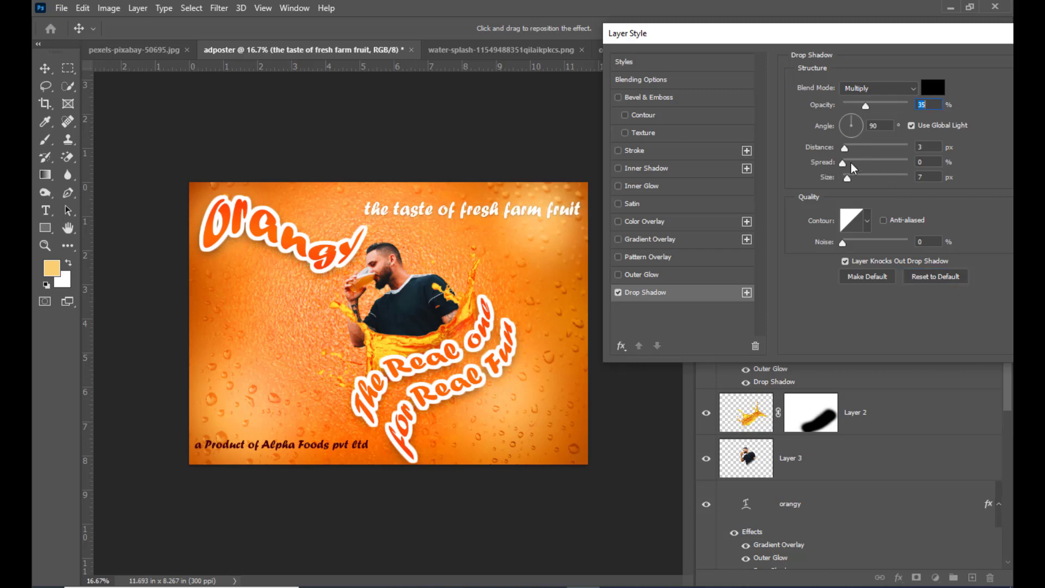
Step: Set the drop shadow's size to about 120 px, distance to about 40 px and opacity to 100%
left_click_drag(846, 178, 856, 179)
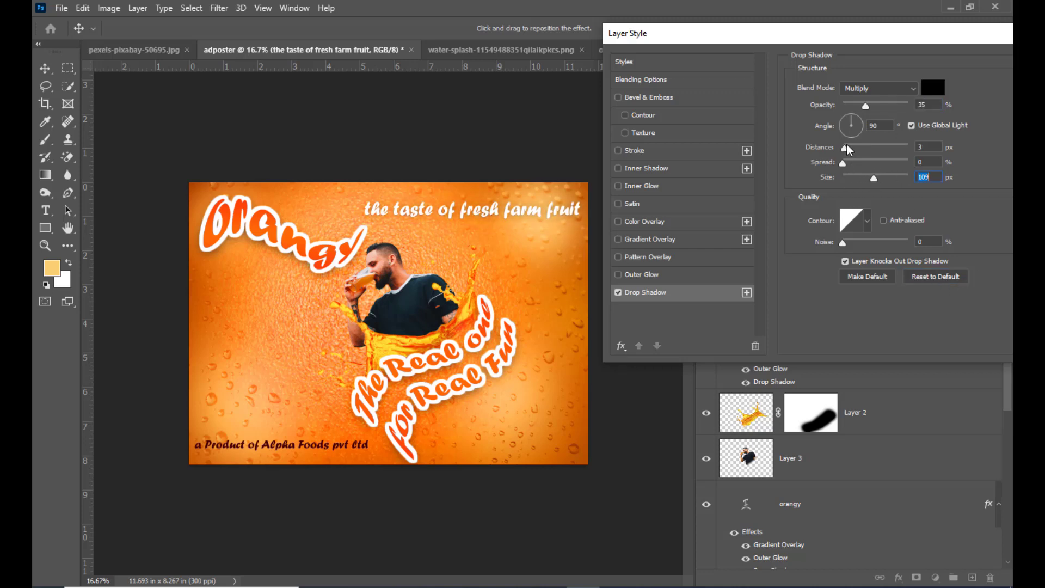
left_click_drag(848, 147, 876, 178)
left_click_drag(876, 104, 927, 117)
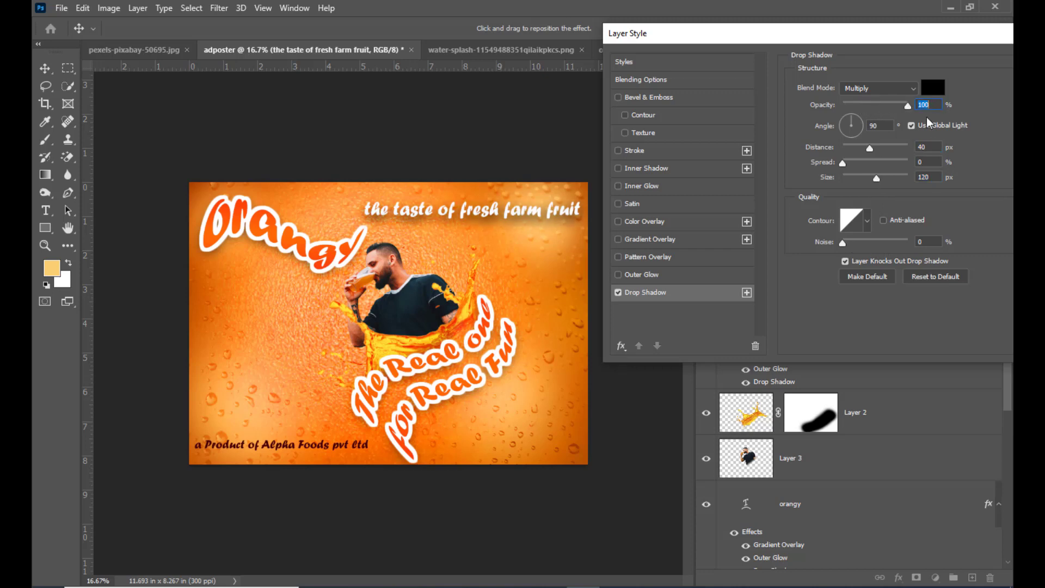
Step: Switch the drop shadow to Normal blending, reduce its distance to 19 px and size to 29 px, and apply the layer style
left_click(870, 89)
left_click(862, 100)
left_click_drag(870, 149, 854, 182)
left_click_drag(719, 46, 560, 75)
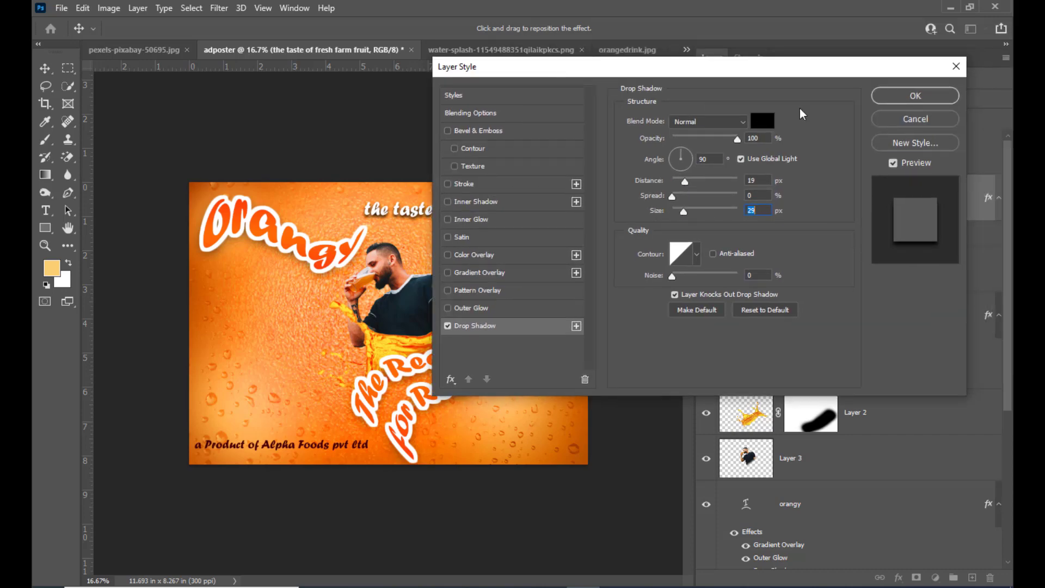
left_click(915, 93)
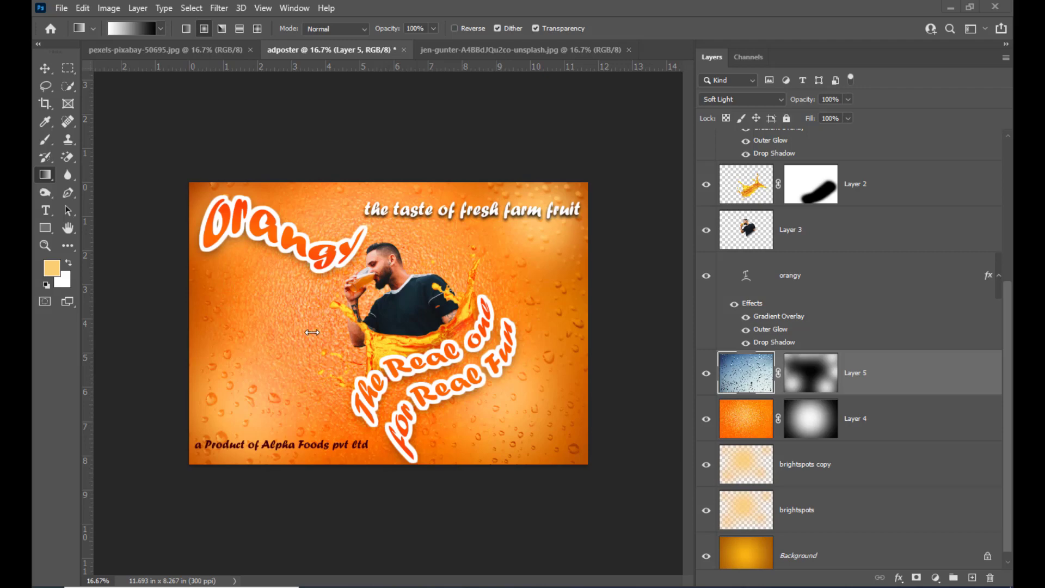
Step: Copy the oranges photo from the jen-gunter image into the adposter document, placing it over the poster's left side
left_click(472, 50)
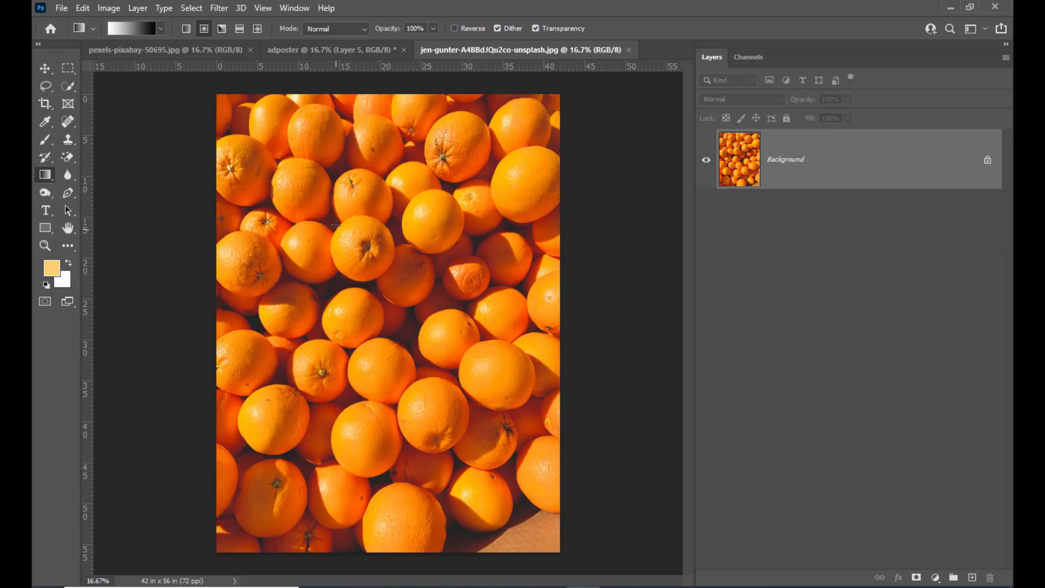
left_click(45, 69)
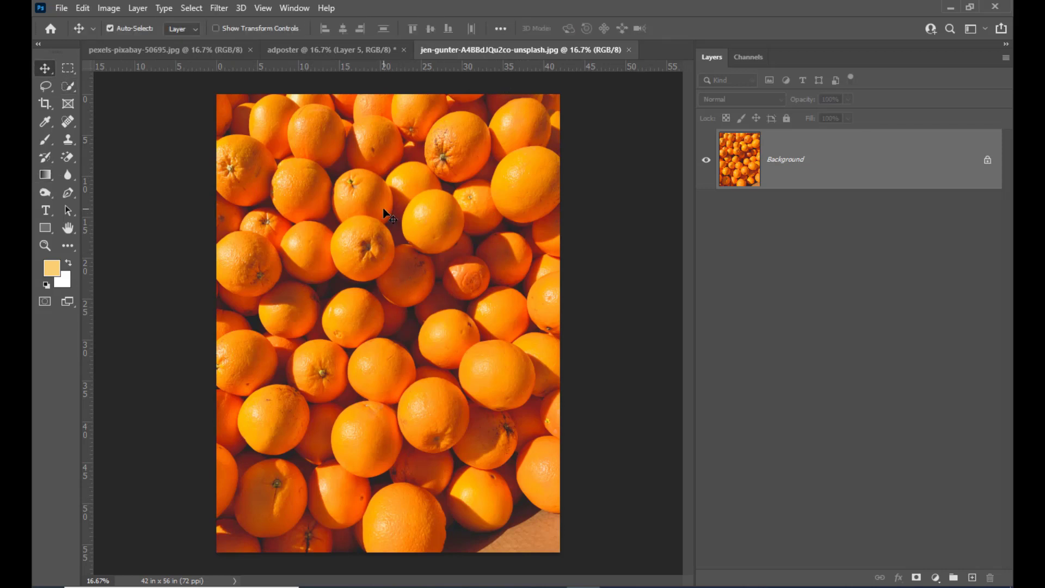
left_click_drag(308, 53, 287, 166)
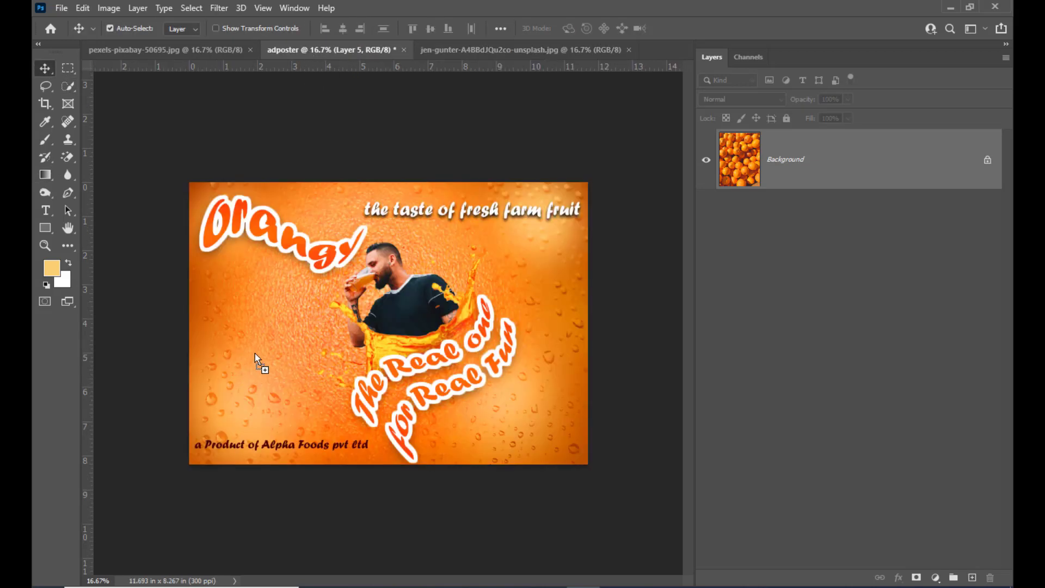
left_click_drag(255, 354, 275, 356)
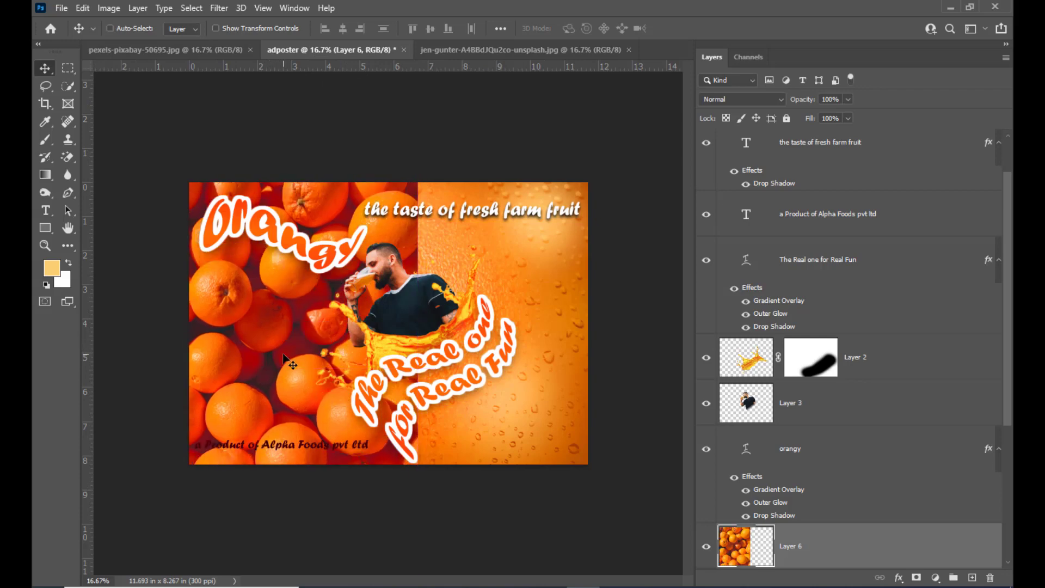
Step: Scale the oranges layer to about 67% and position it over the left half of the poster, below the Orangy title's layer
key("ctrl+t")
left_click_drag(417, 135, 347, 210)
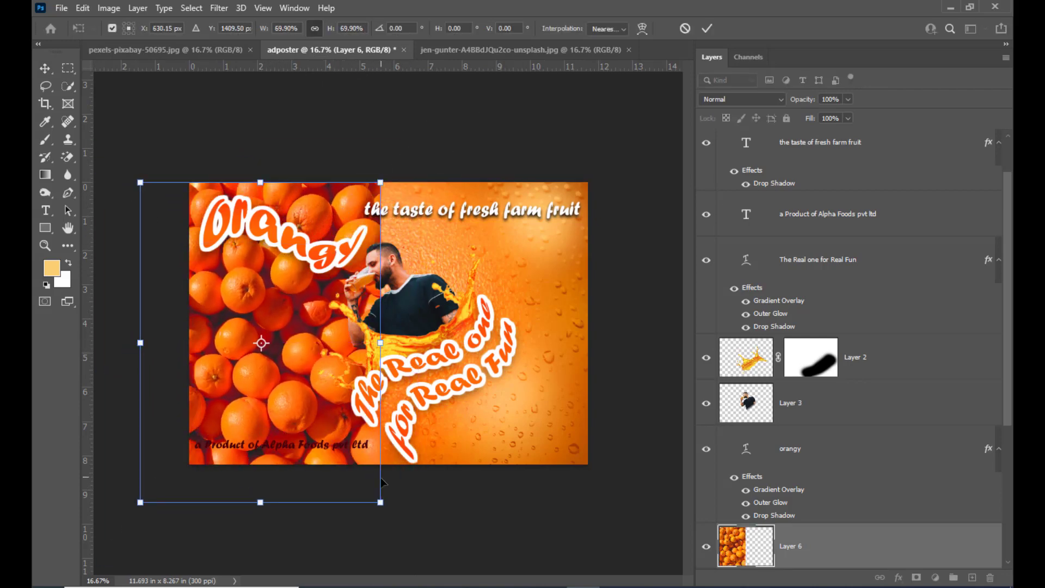
left_click_drag(380, 502, 370, 489)
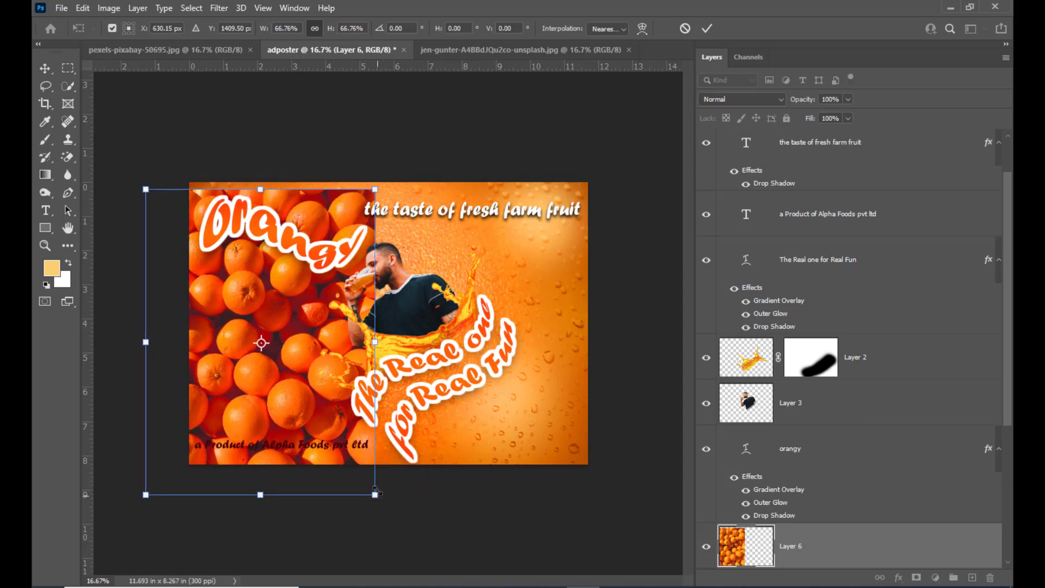
left_click_drag(311, 362, 326, 353)
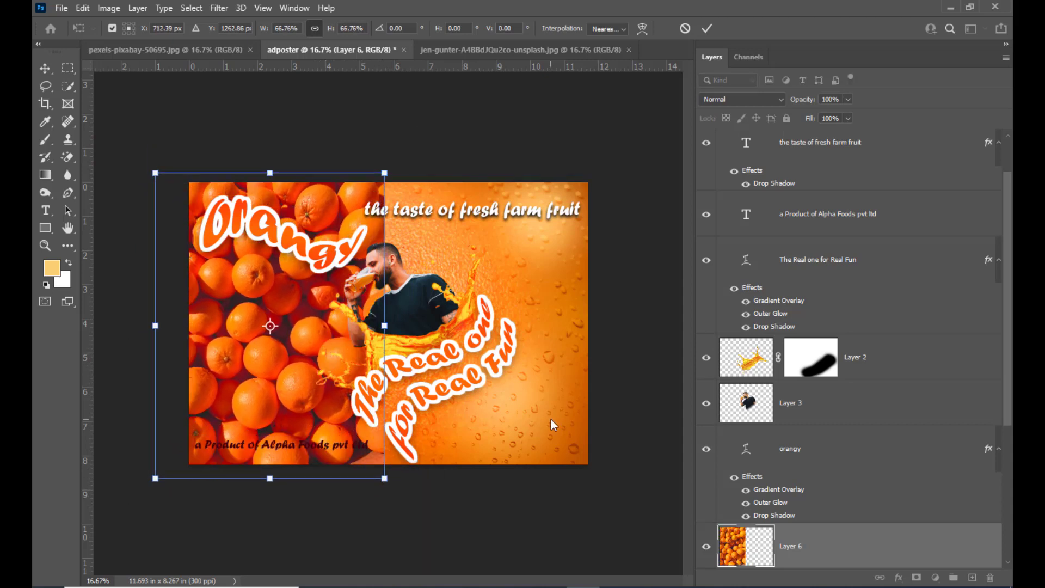
key("Return")
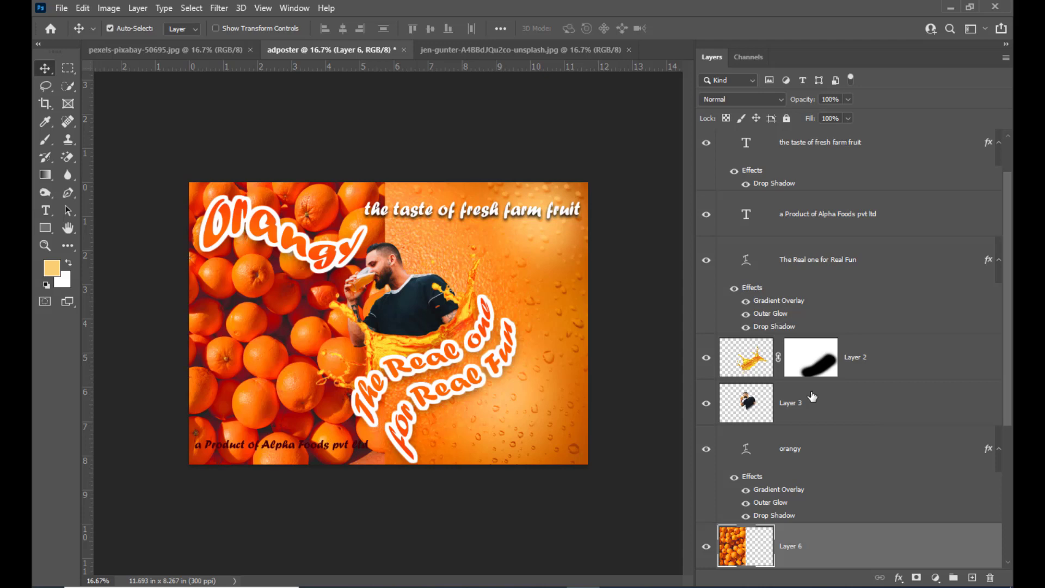
Step: Add a black layer mask to Layer 6 that hides the whole oranges photo
scroll(813, 508, "down", 3)
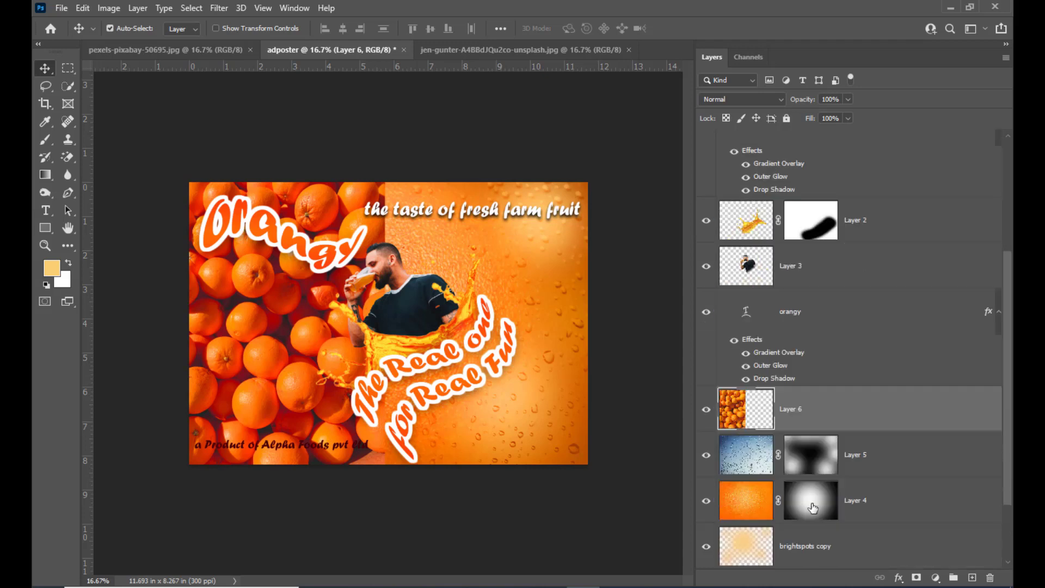
scroll(815, 408, "down", 2)
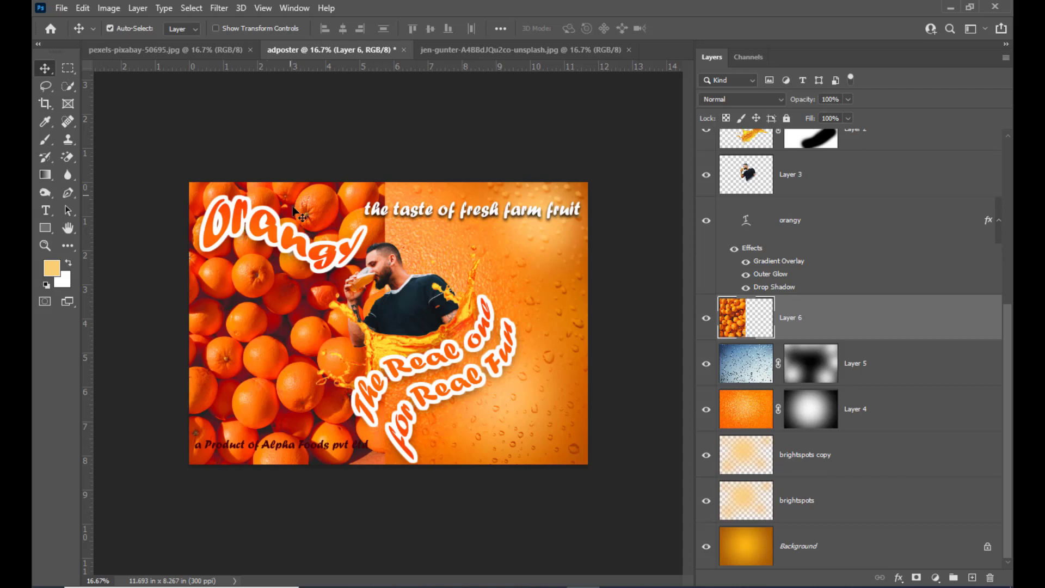
left_click(917, 577)
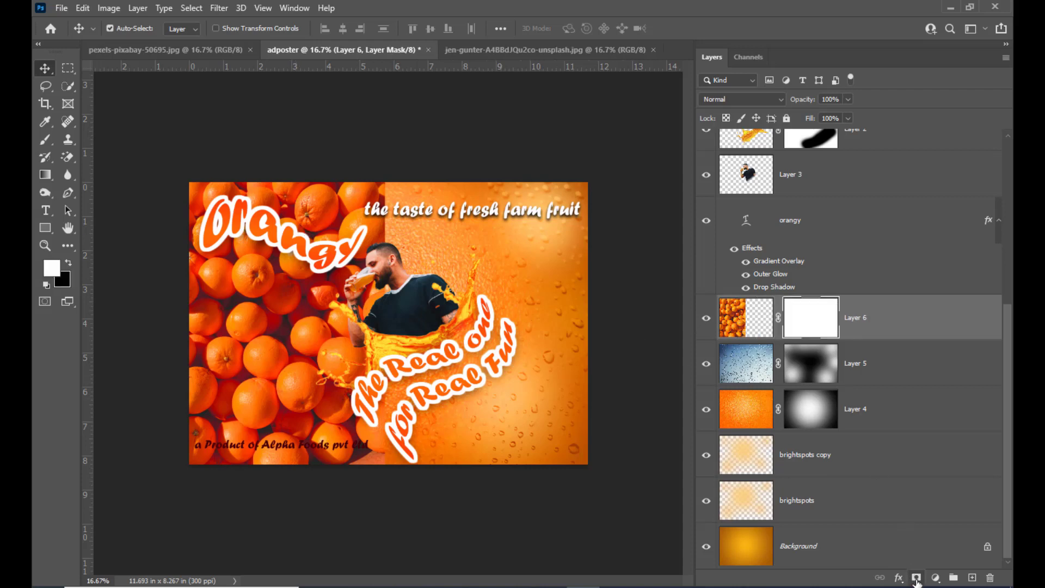
key("ctrl+z")
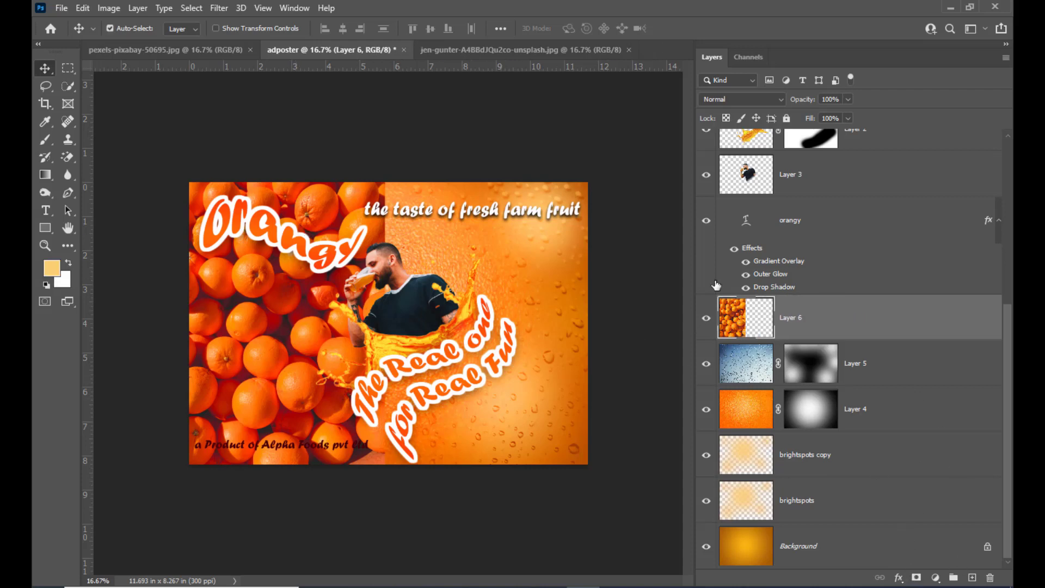
left_click(917, 577, "alt")
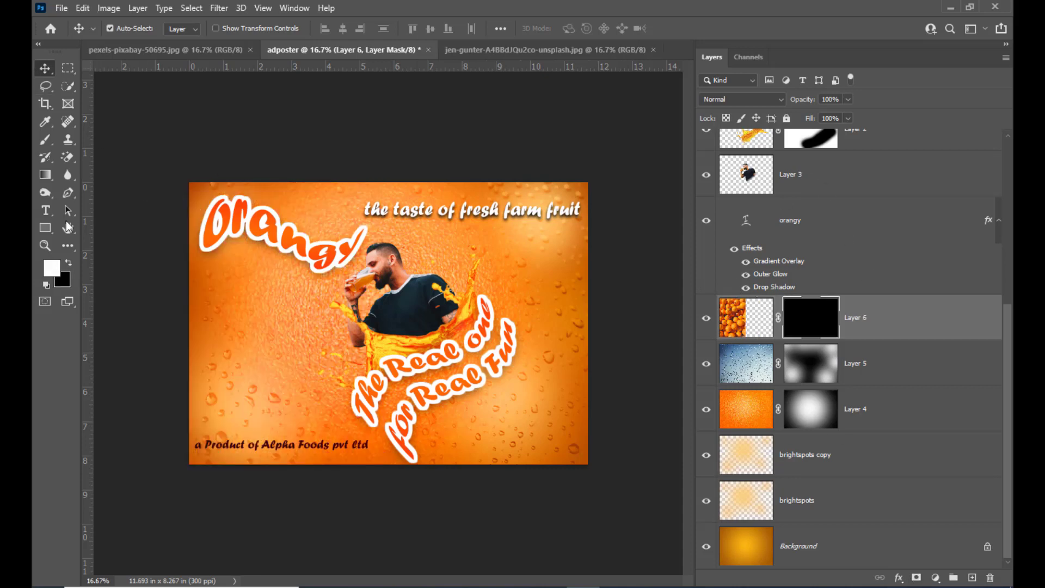
Step: Draw a white-to-black radial gradient on Layer 6's mask, from the middle of the poster's left half down to near the product line
left_click(46, 175)
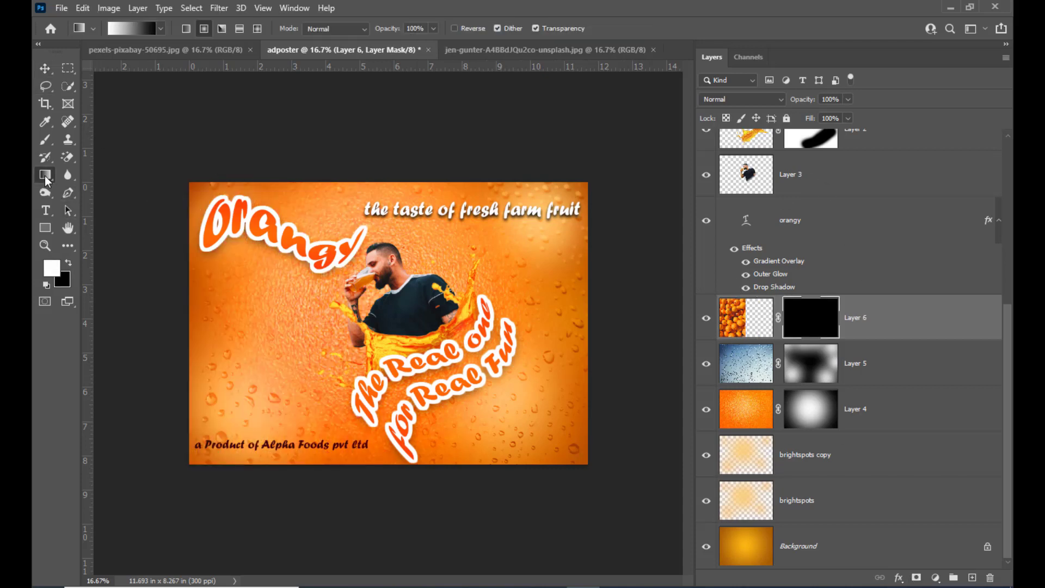
left_click(130, 29)
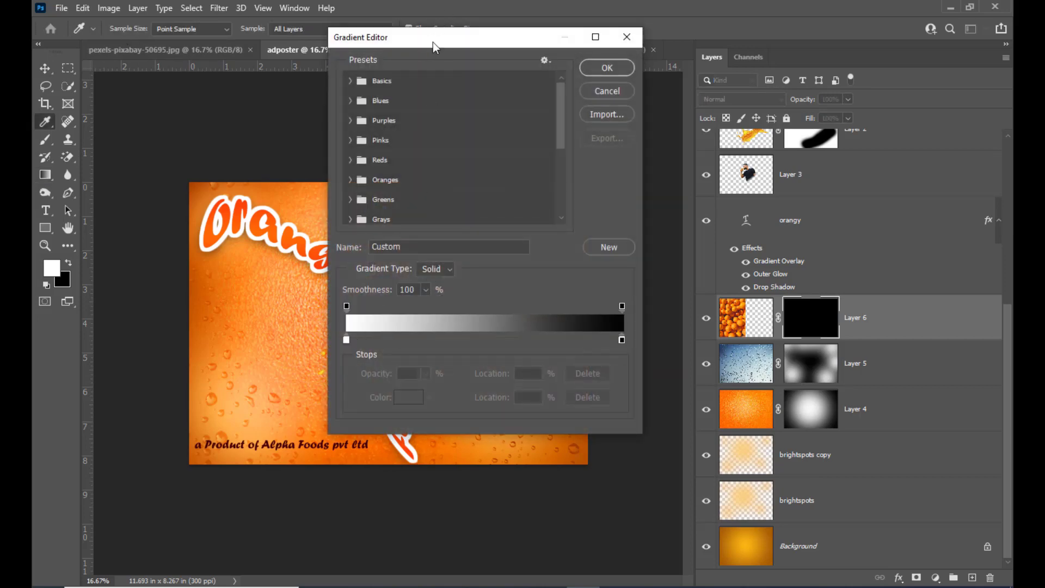
left_click_drag(433, 41, 453, 32)
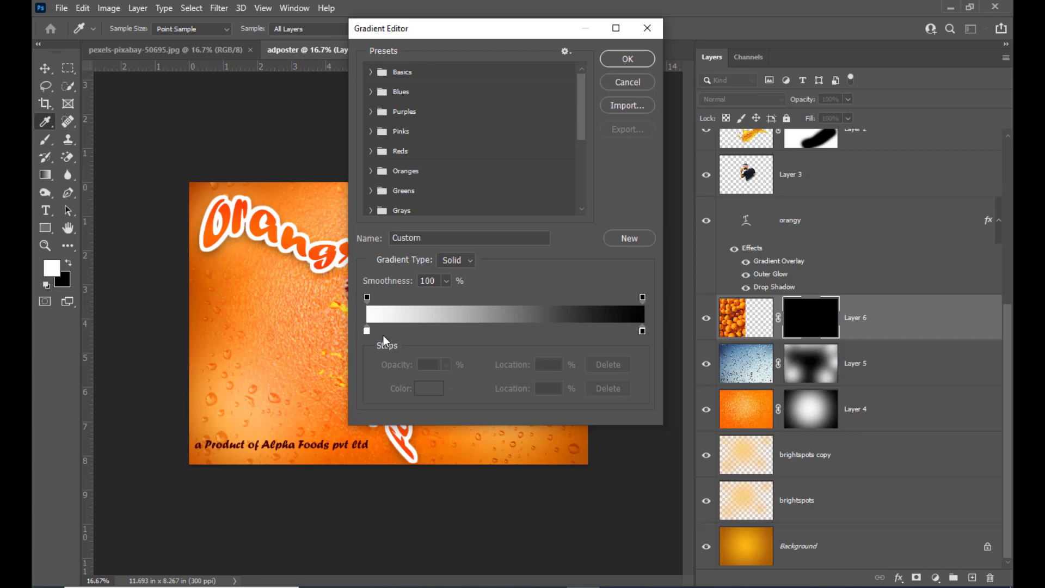
left_click(631, 59)
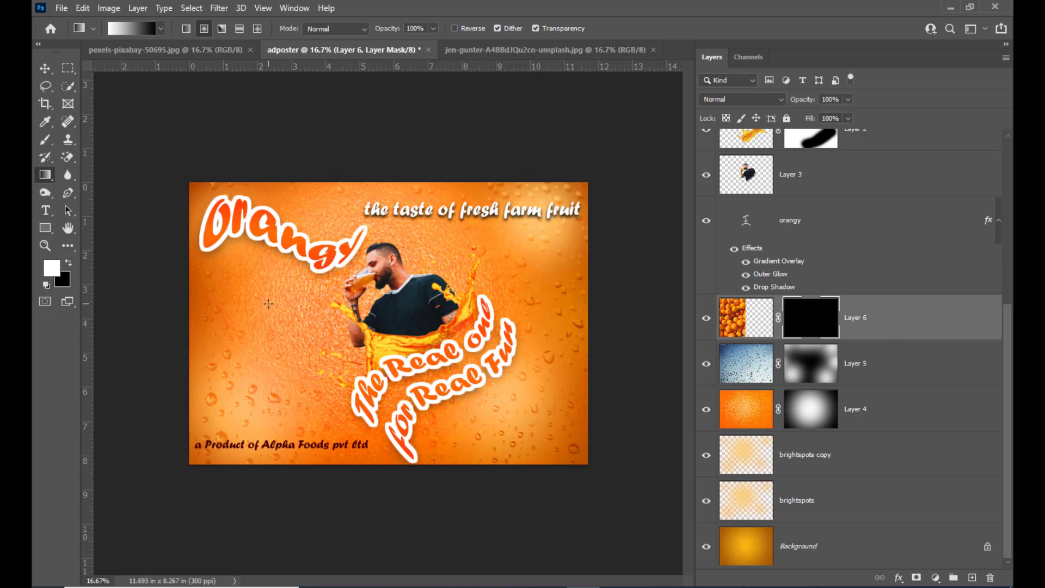
left_click_drag(268, 304, 271, 449)
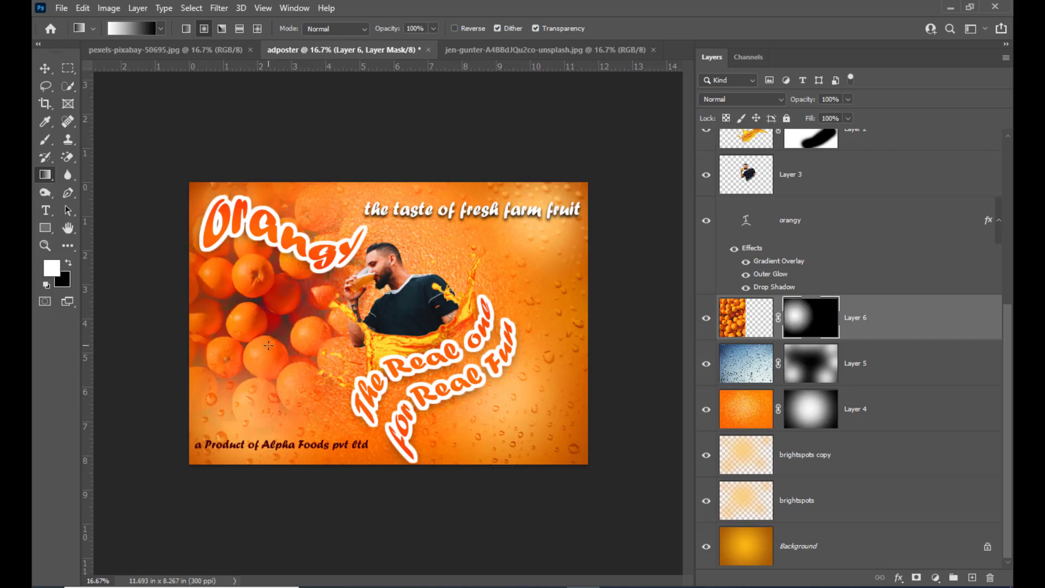